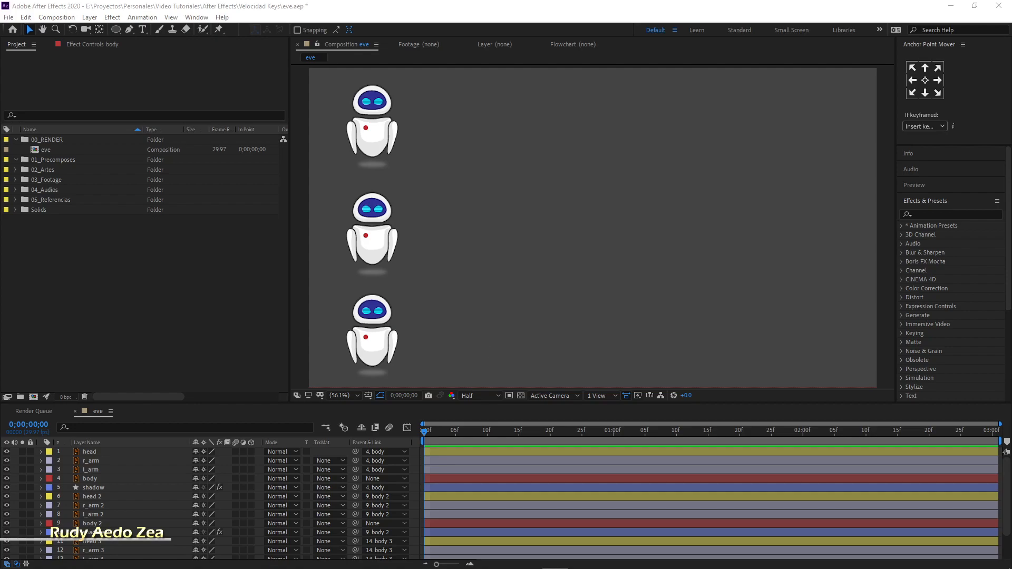
Keyframe the body layer's position at 0;00 and 2;00, moving the top robot horizontally across the frame to about X 1742.
left_click(421, 62)
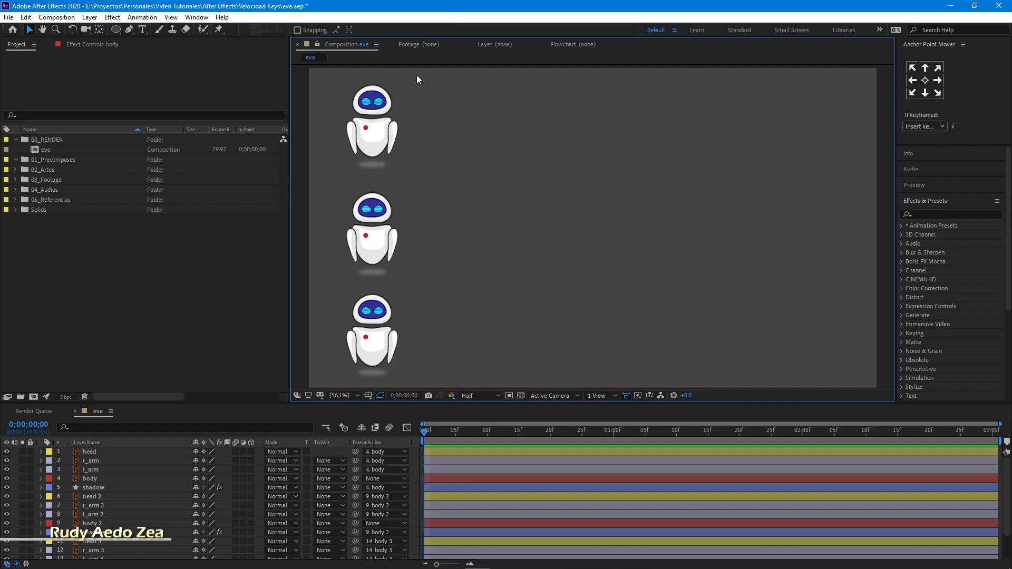
left_click(380, 137)
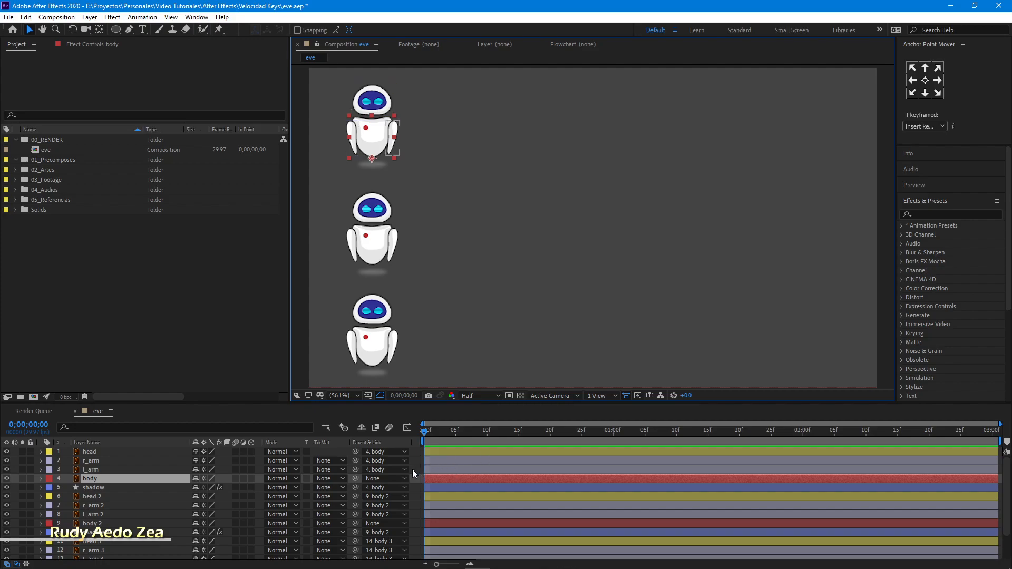
key("p")
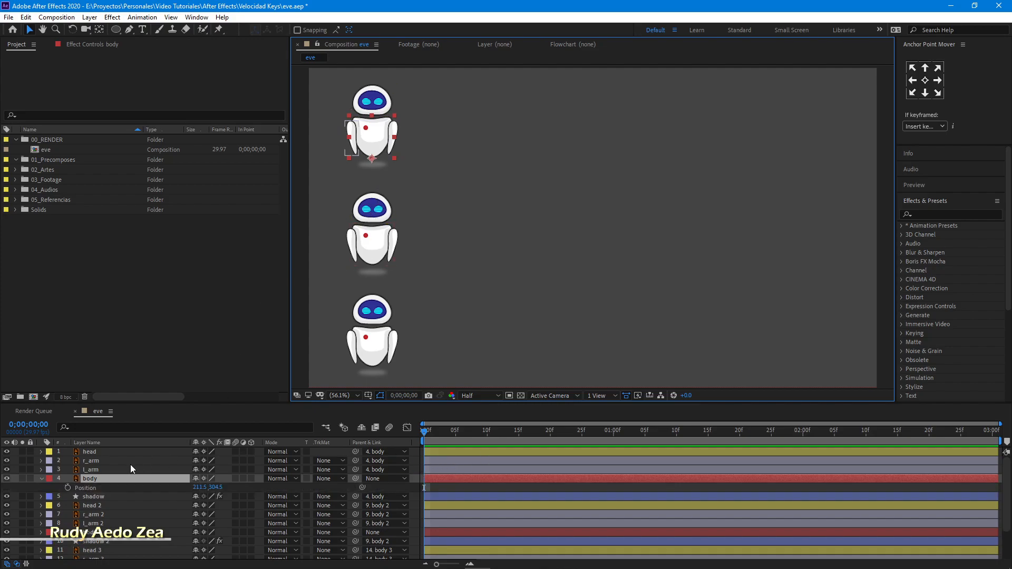
left_click(67, 488)
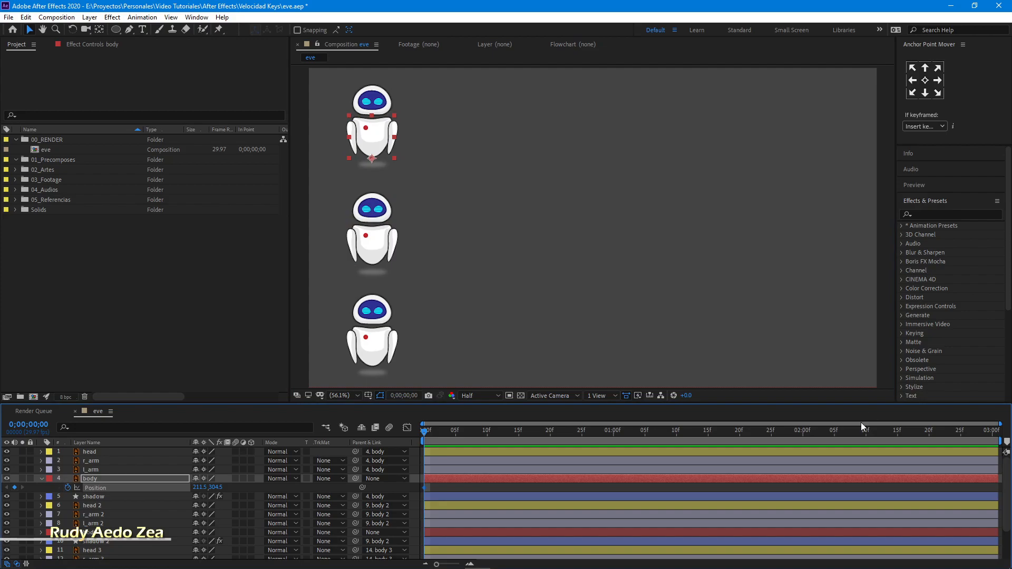
left_click(804, 437)
left_click_drag(382, 145, 830, 149)
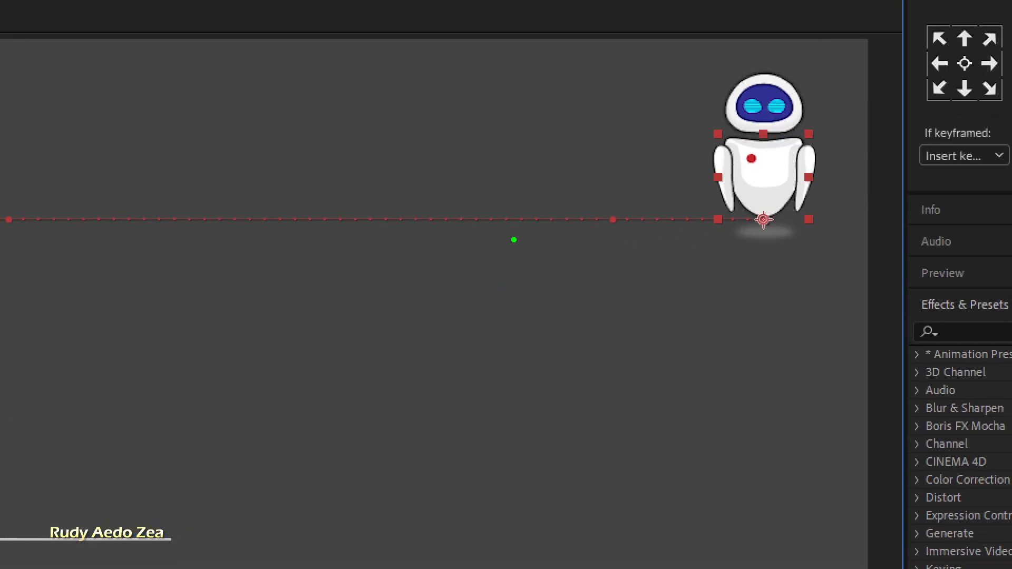
left_click_drag(514, 240, 458, 297)
left_click_drag(633, 230, 671, 292)
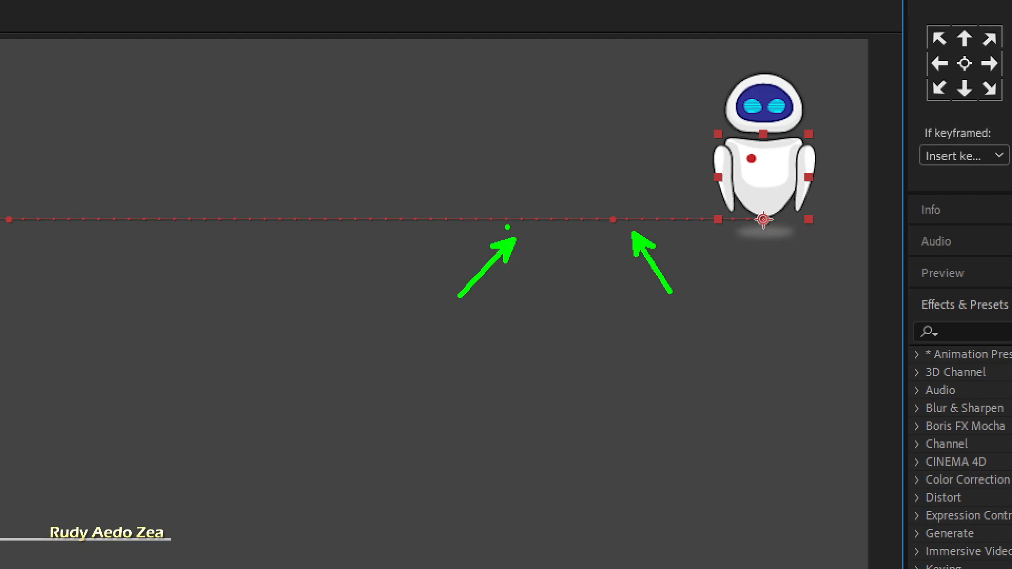
key("Escape")
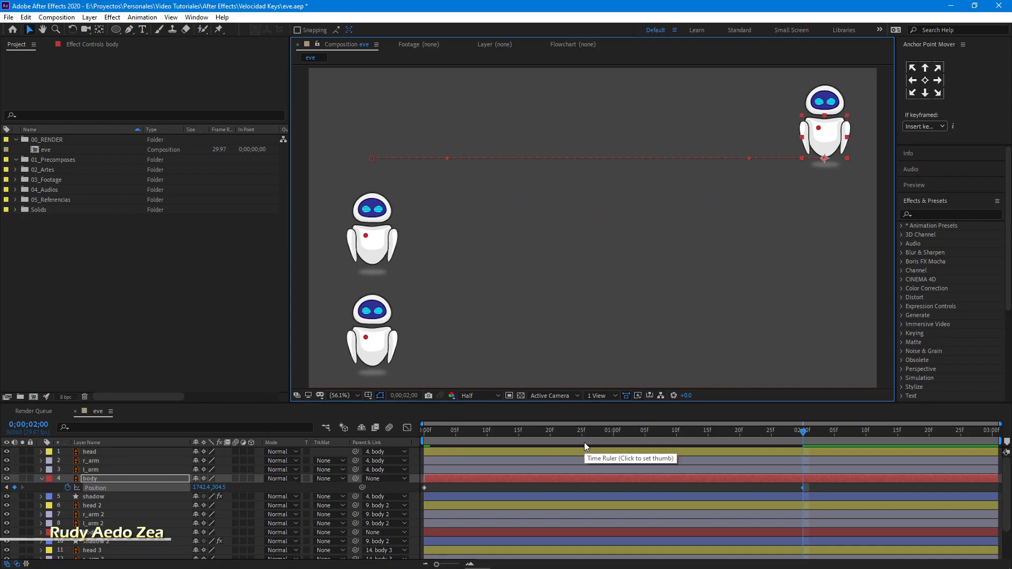
Play the top robot's linear movement from the first frame.
left_click_drag(458, 432, 403, 431)
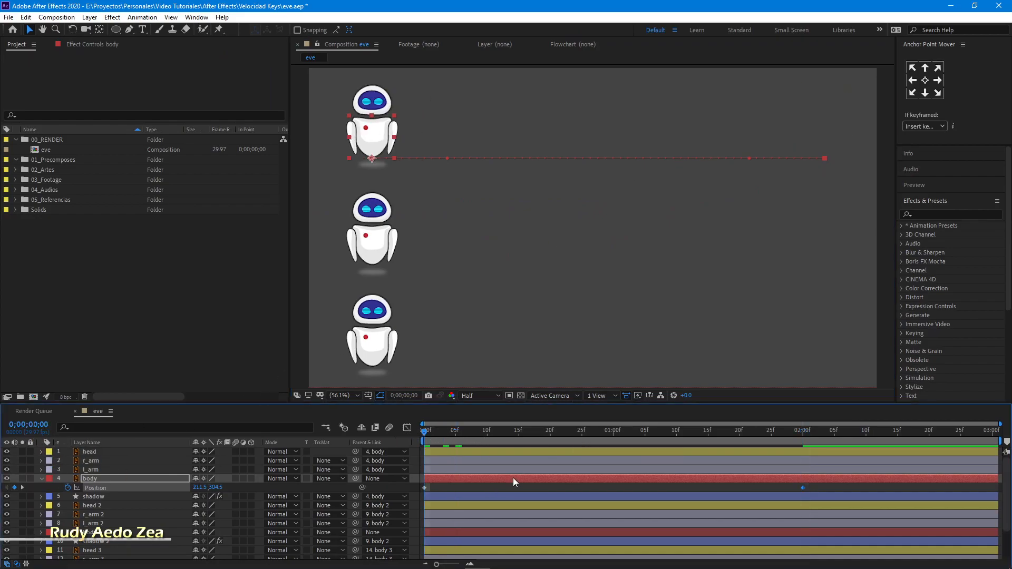
key("space")
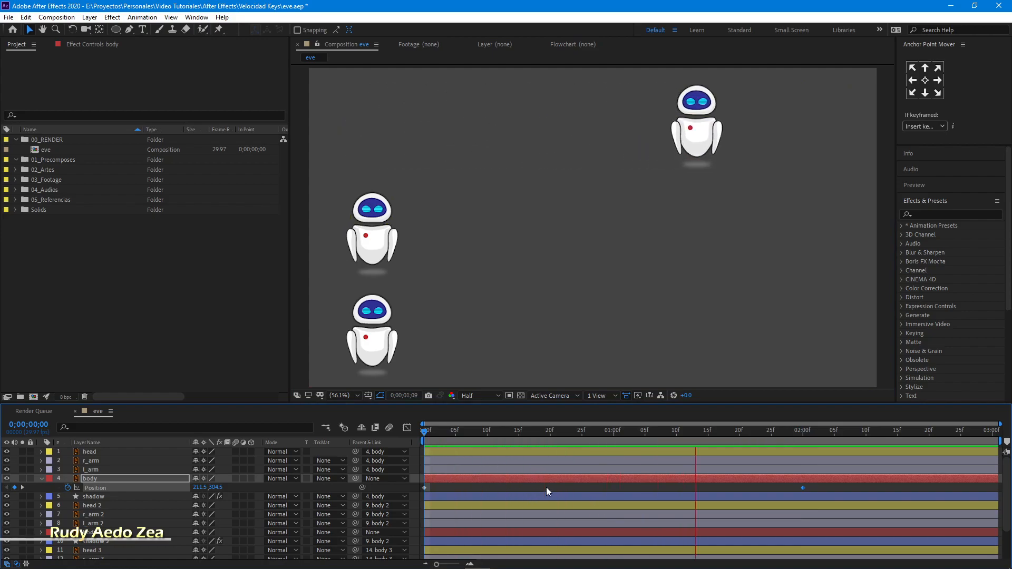
key("space")
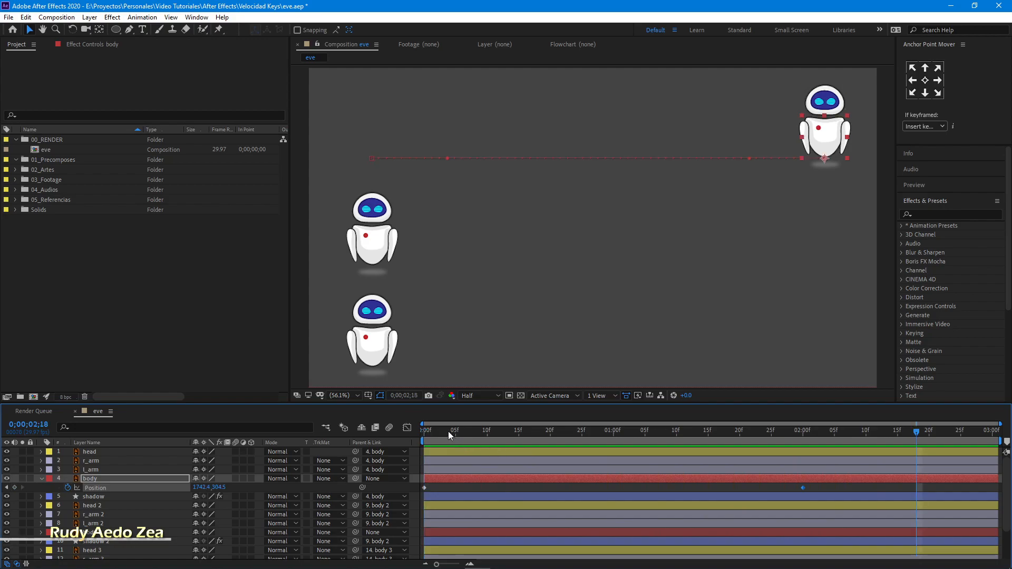
left_click_drag(448, 431, 369, 439)
key("space")
key("space")
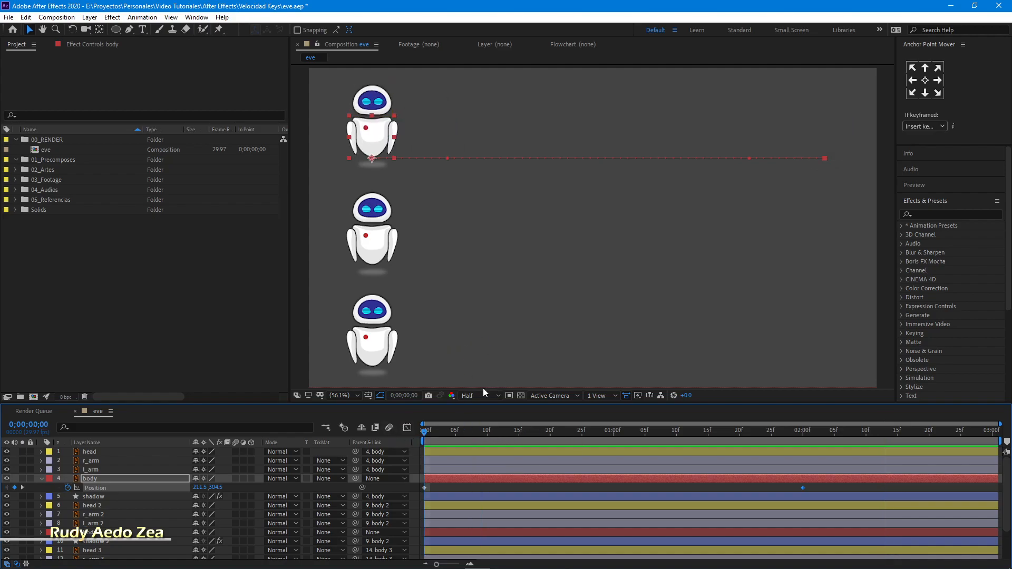
Keyframe the body 2 layer's position at 0;00 and 2;00, moving the middle robot horizontally across the frame to about X 1762.
left_click(361, 254)
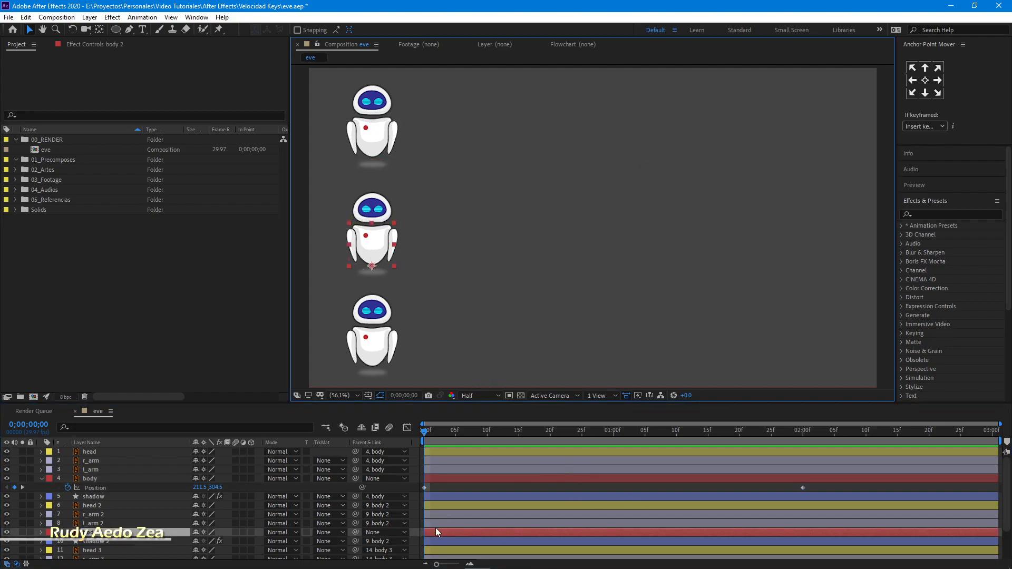
key("p")
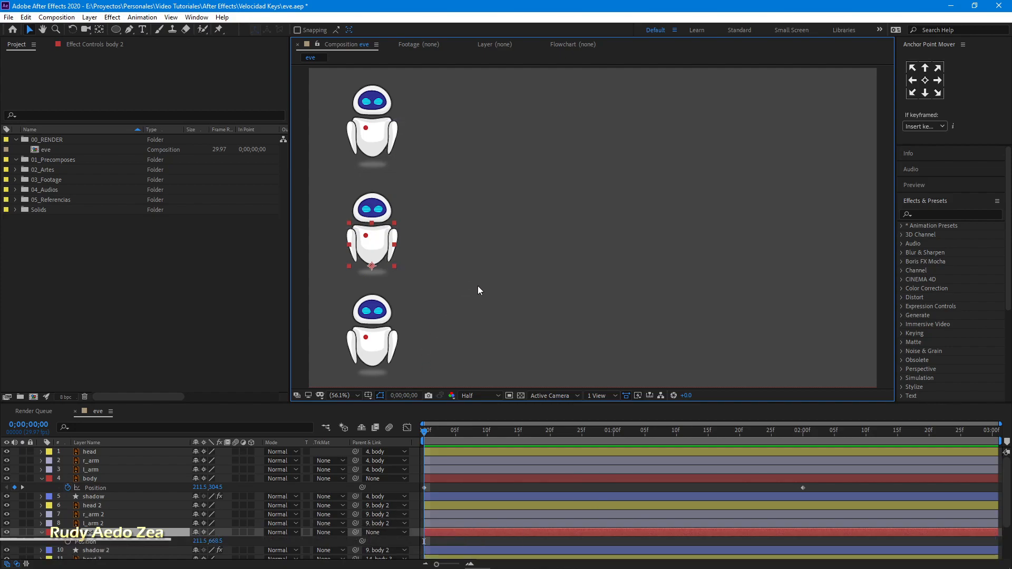
left_click(67, 542)
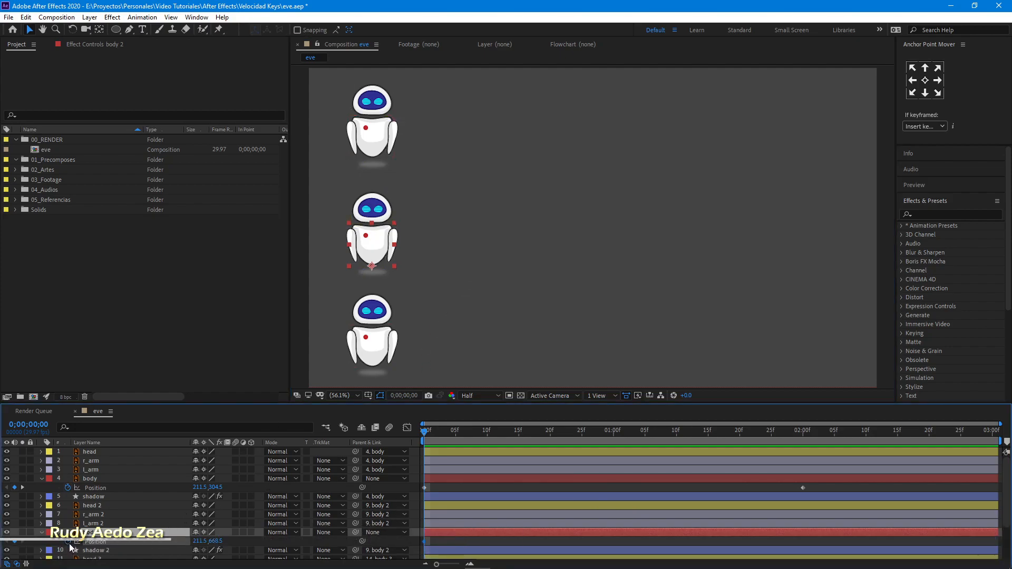
left_click(803, 431)
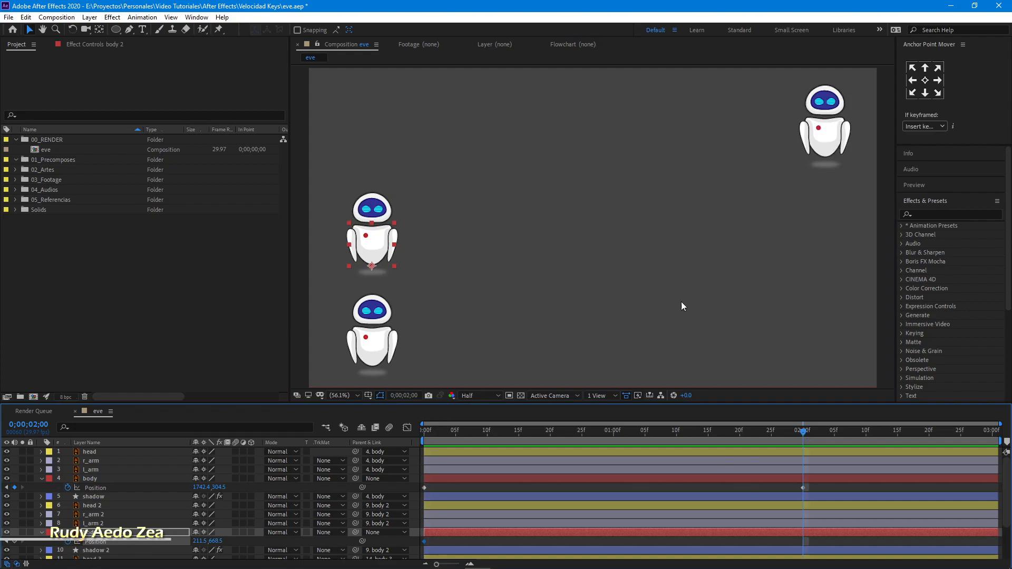
left_click_drag(369, 259, 828, 229)
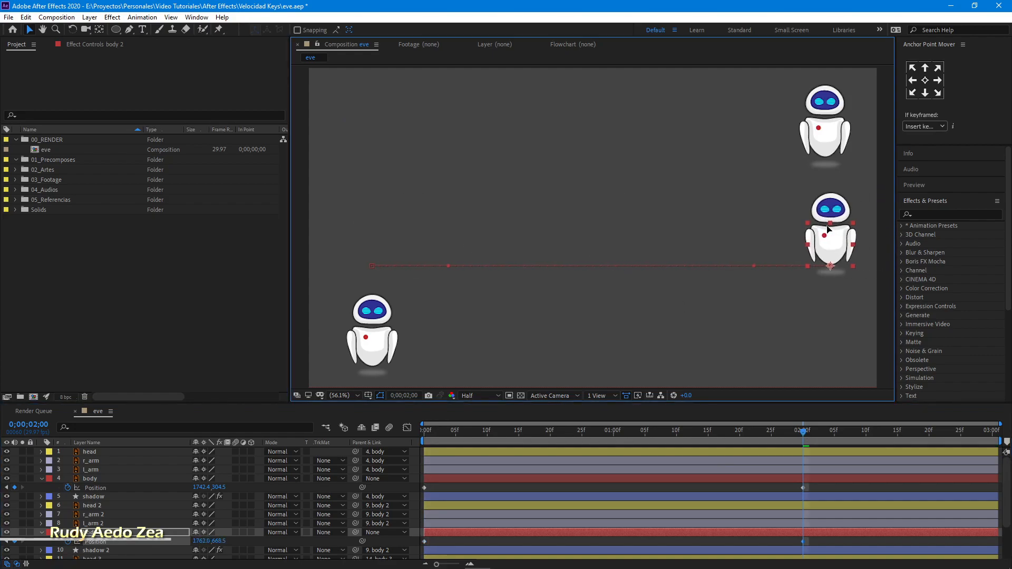
Play the top and middle robots' movements together from the first frame.
key("Home")
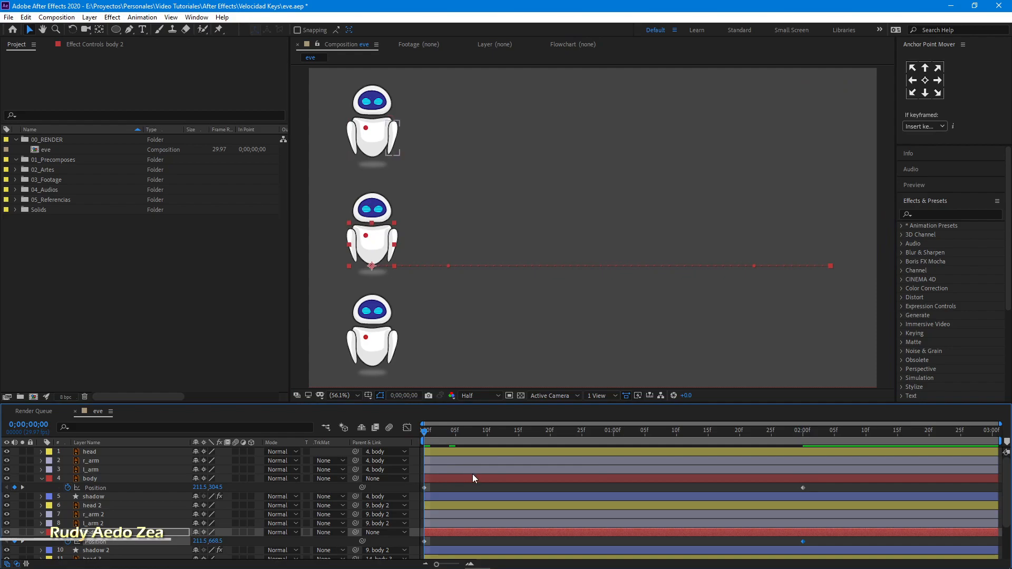
key("space")
key("space")
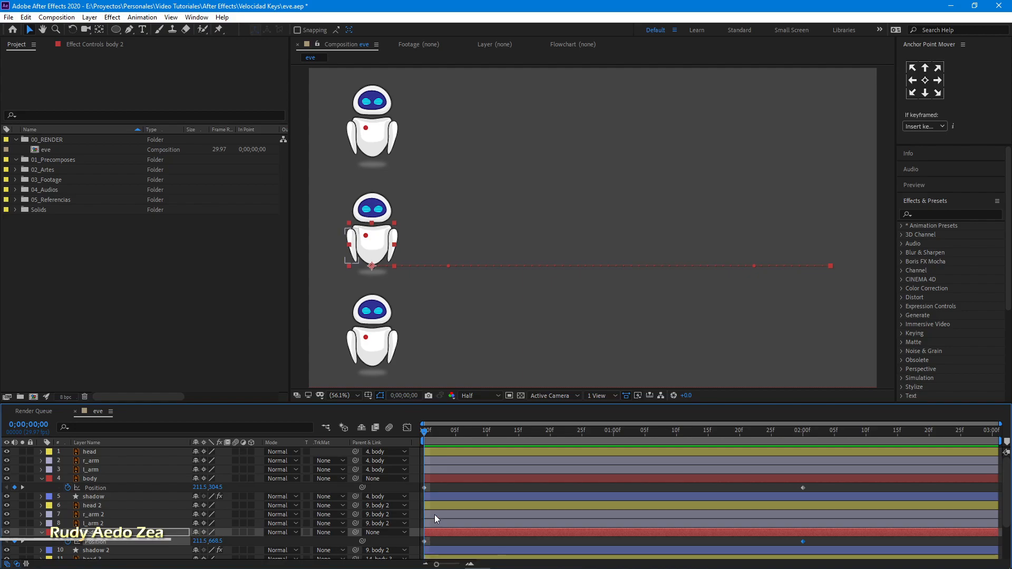
Apply Easy Ease Out to body 2's first position keyframe.
scroll(435, 517, "down", 3)
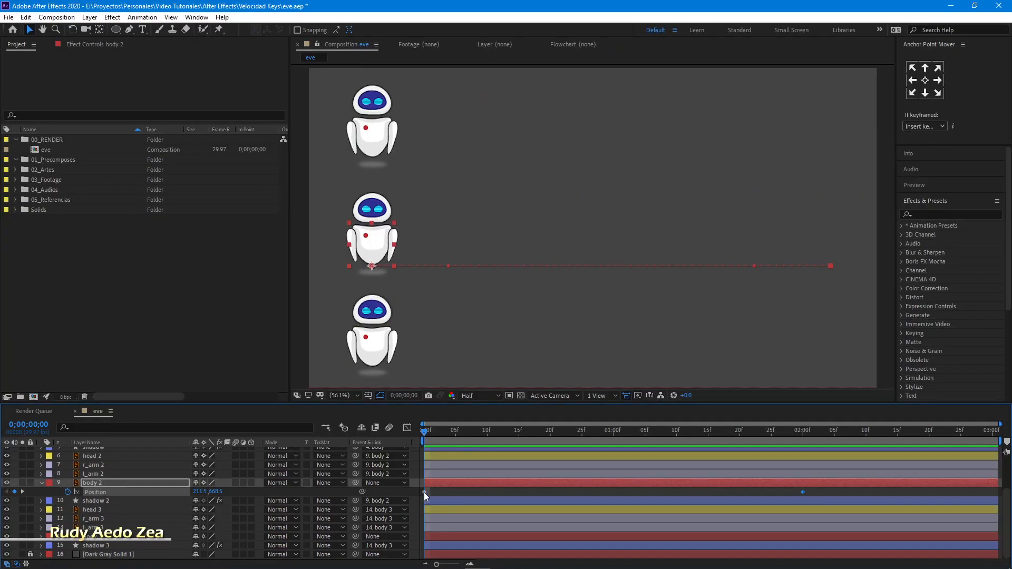
right_click(424, 492)
mouse_move(503, 485)
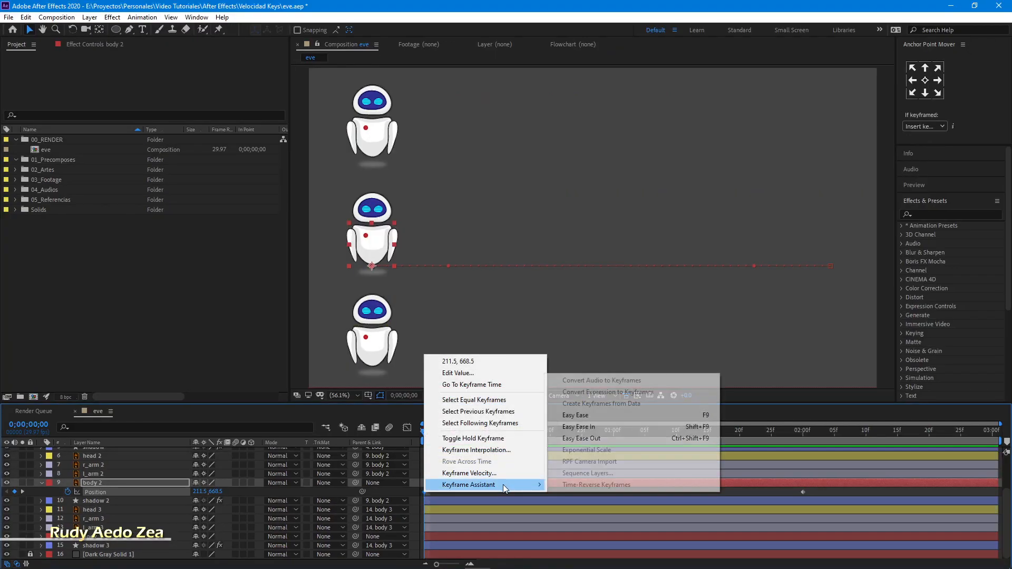
left_click(606, 439)
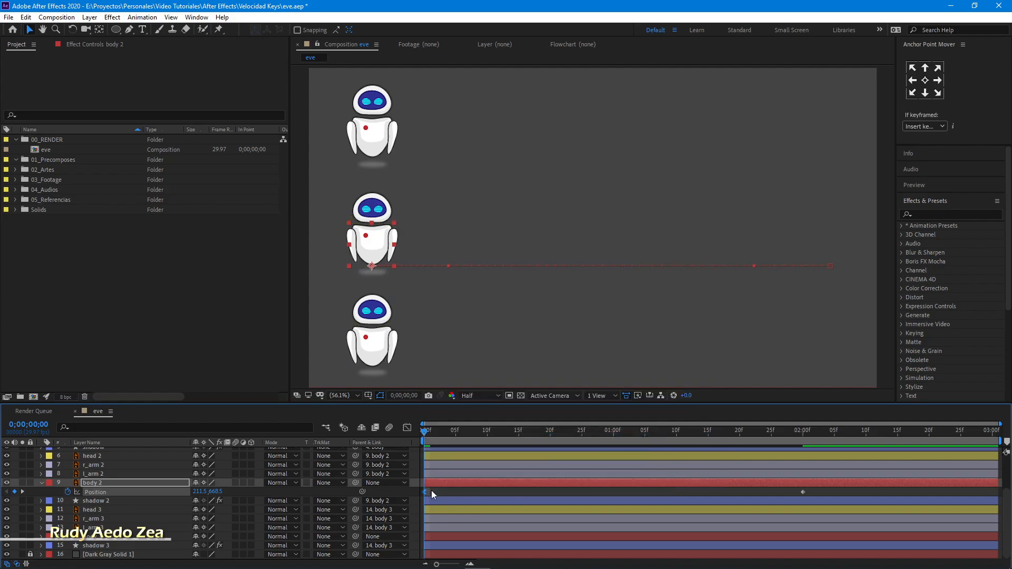
Apply Easy Ease In to body 2's position keyframe at 2;00.
left_click(803, 435)
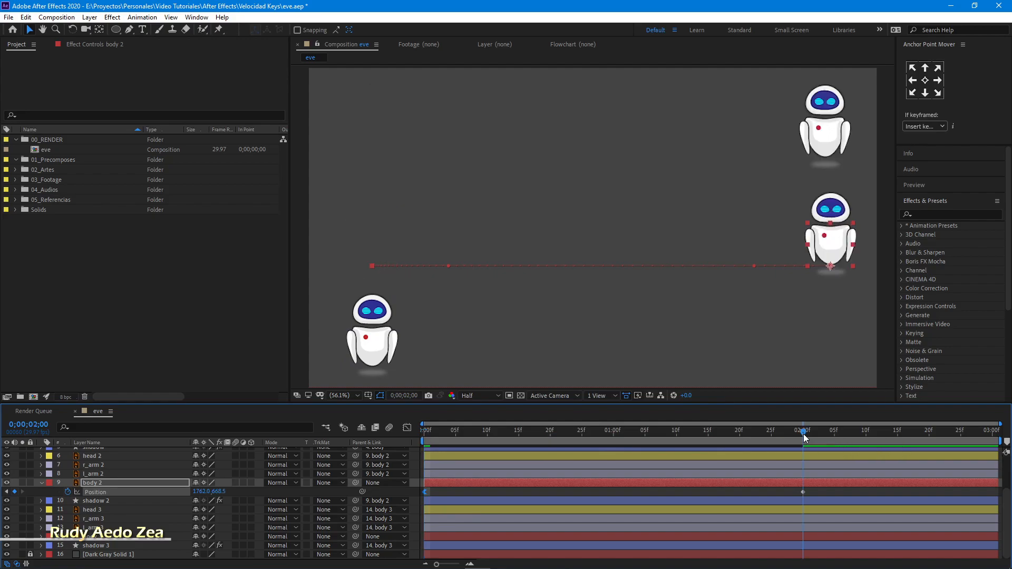
right_click(803, 492)
mouse_move(811, 483)
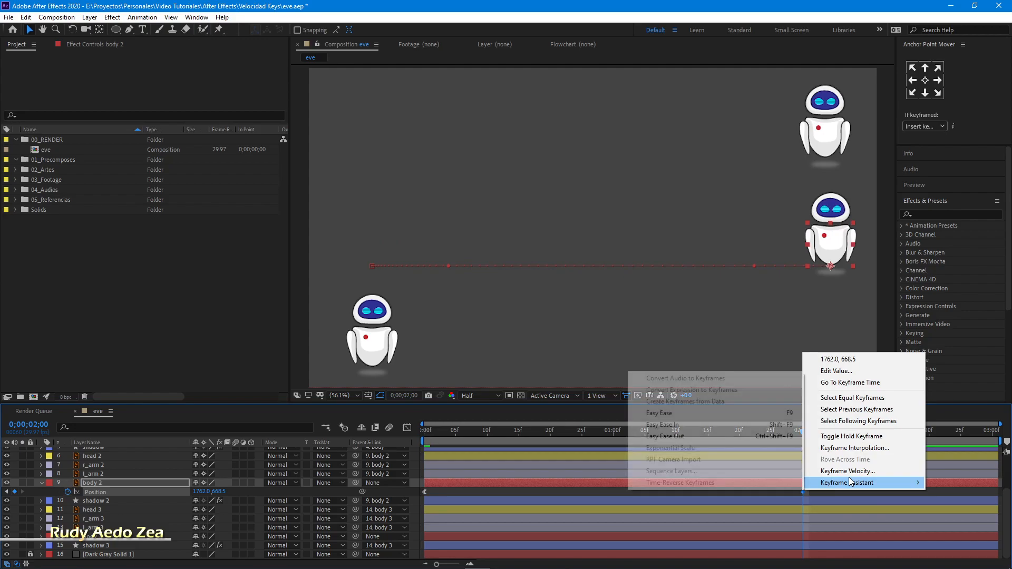
left_click(705, 423)
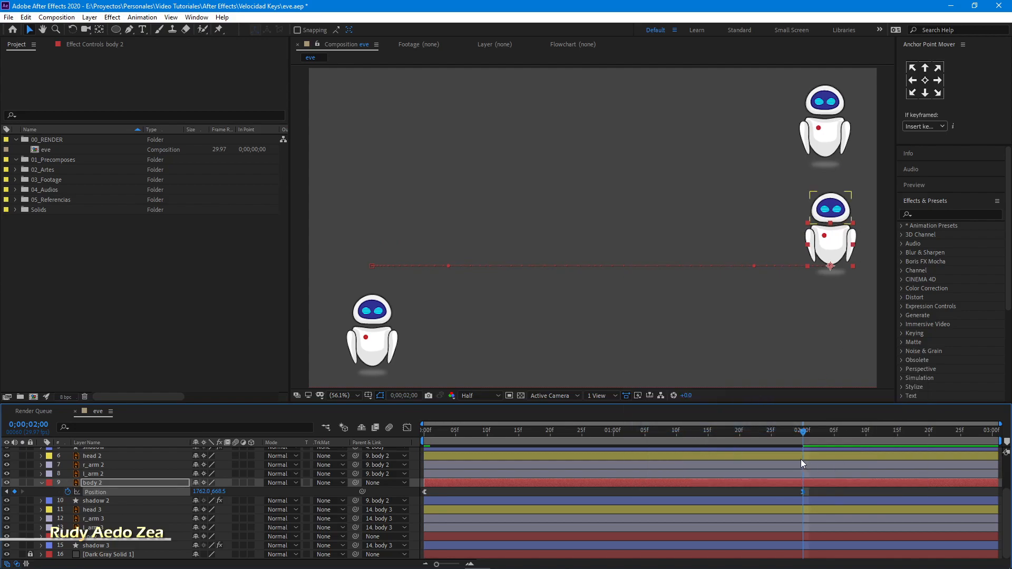
Select body along with body 2 and play from the first frame to compare linear and eased motion.
scroll(785, 486, "up", 3)
left_click(794, 480)
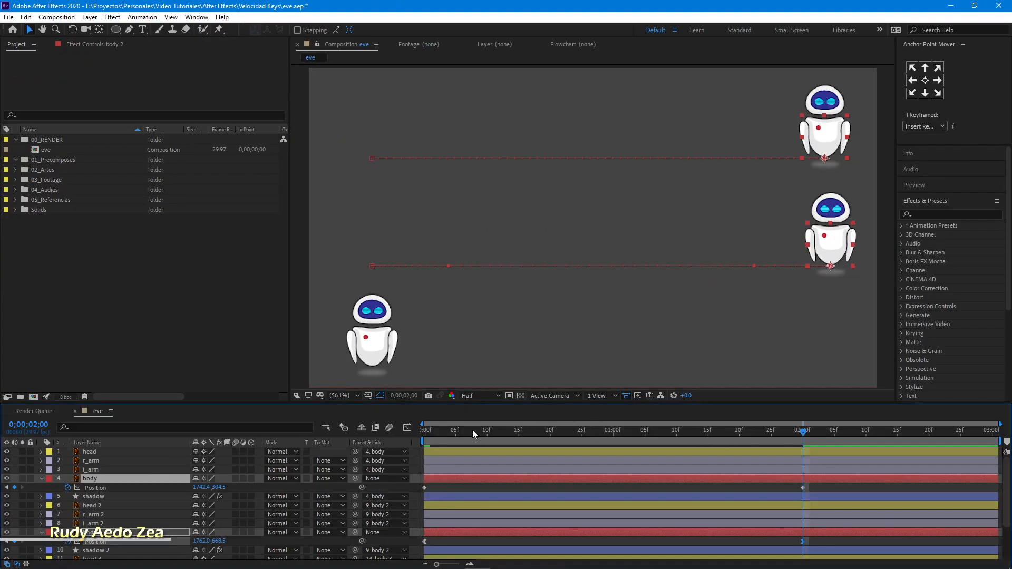
left_click_drag(479, 430, 415, 432)
key("space")
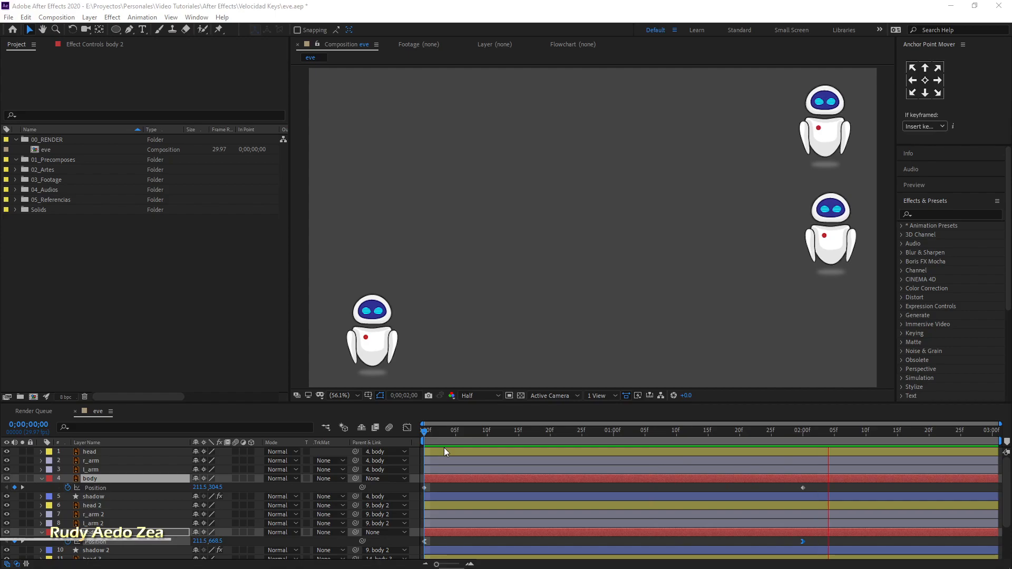
Keyframe the body 3 layer's position at 0;00 and 2;00, moving the lowest robot horizontally across the frame to about X 1766.
left_click(431, 431)
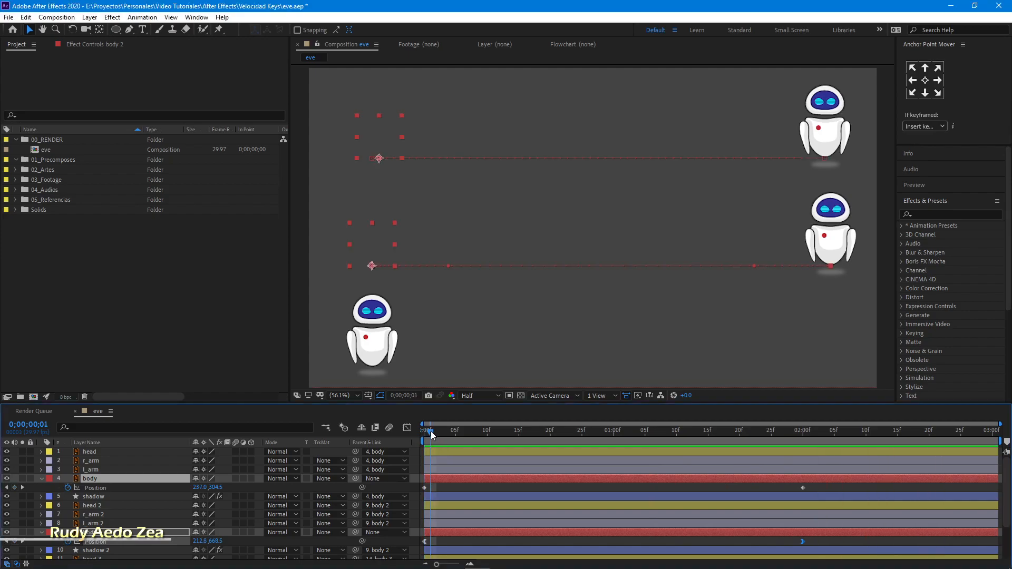
left_click(380, 358)
scroll(90, 511, "down", 3)
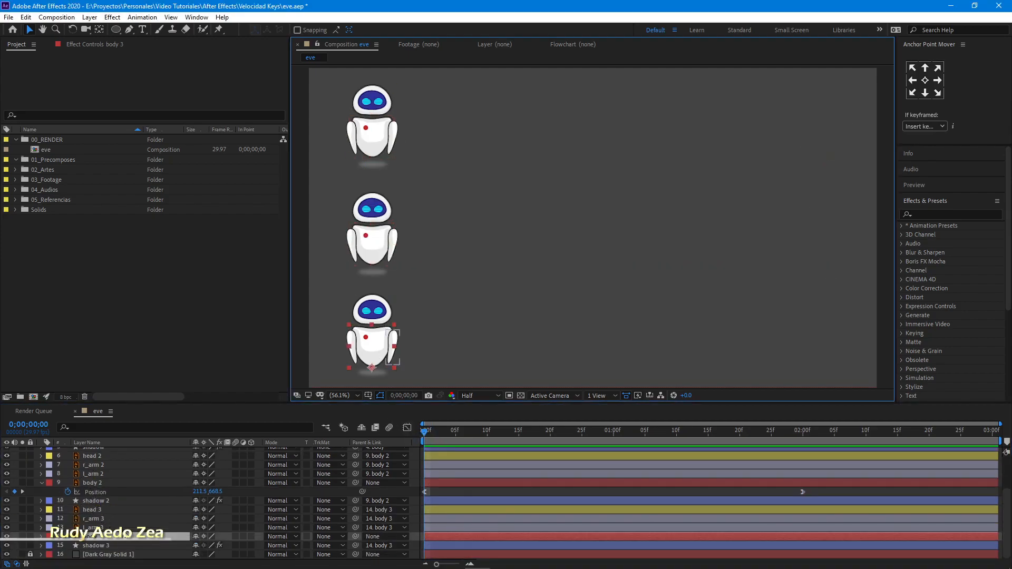
key("p")
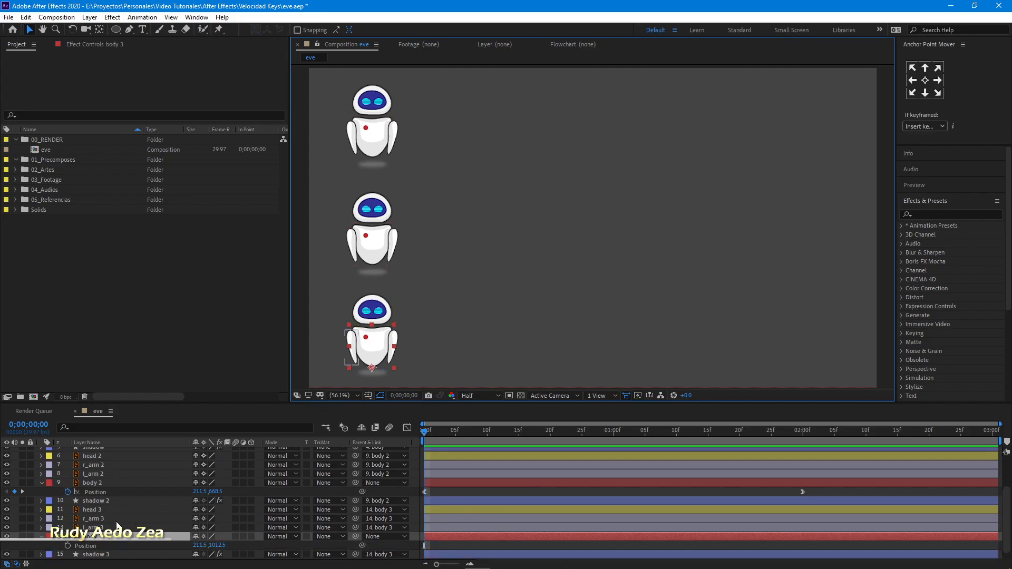
left_click(68, 546)
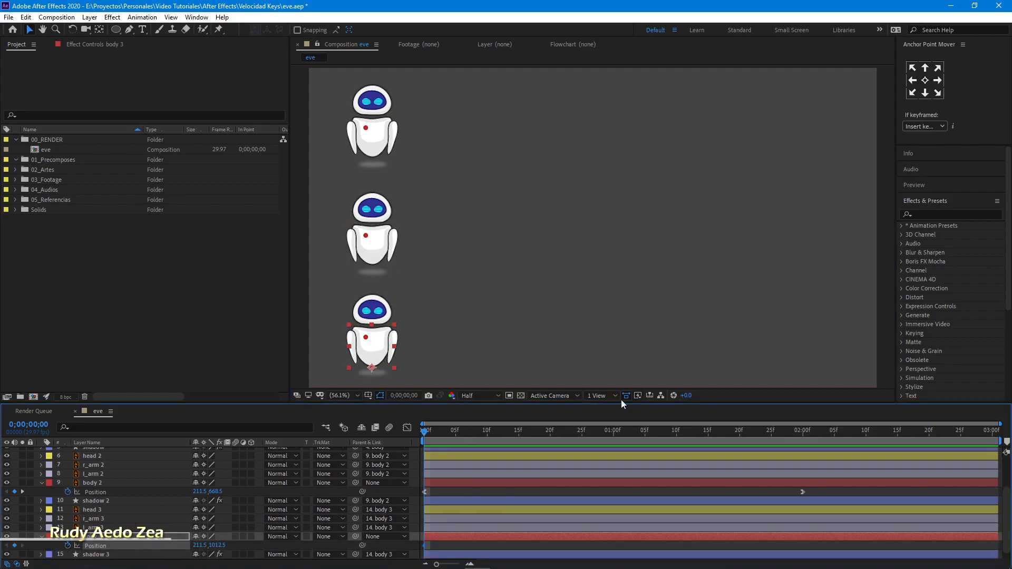
left_click(802, 435)
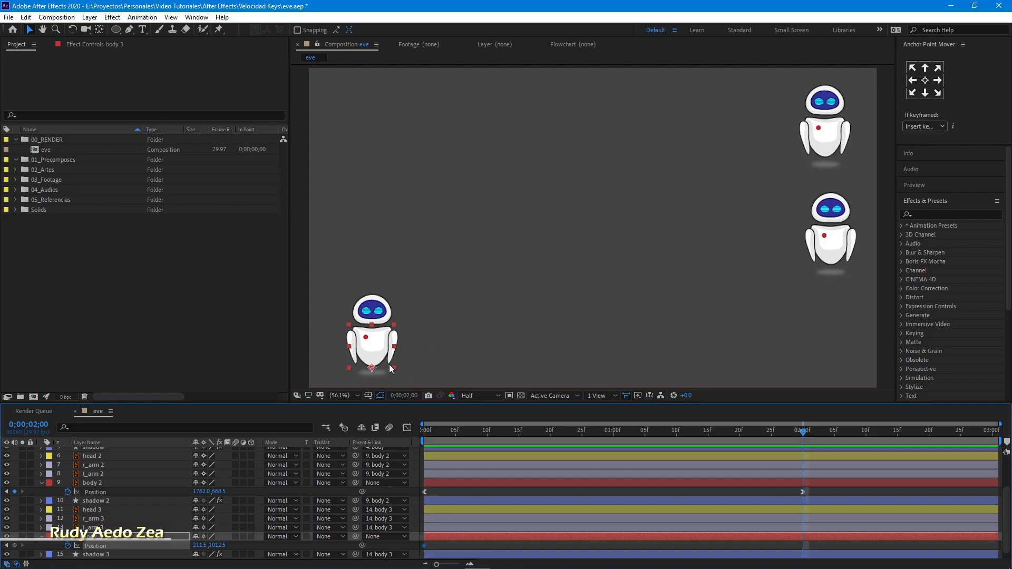
left_click_drag(381, 352, 839, 349)
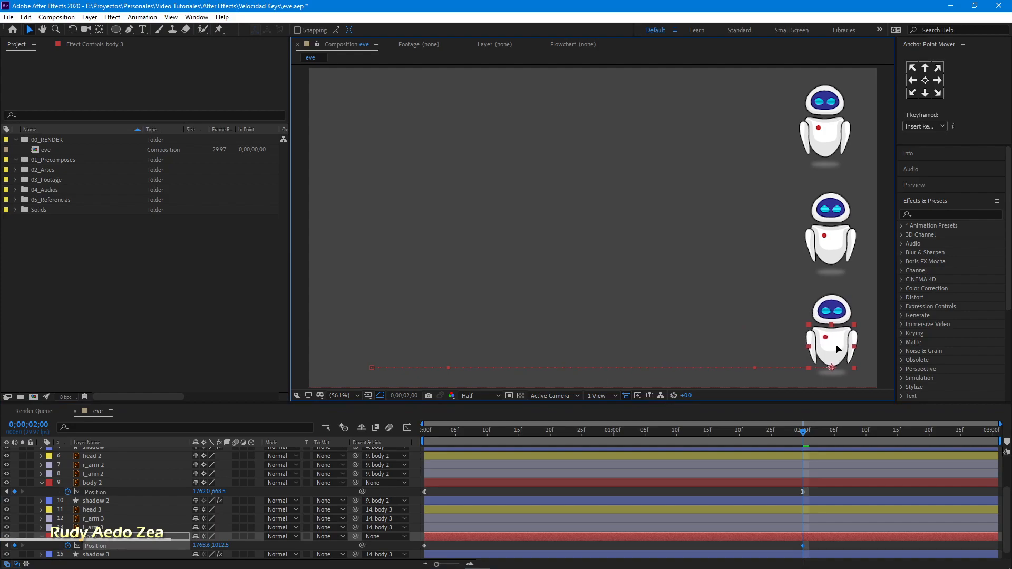
Scrub around the 2;00 keyframes and play all three robots' movements from the first frame.
mouse_move(795, 432)
left_mouse_down()
mouse_move(720, 439)
mouse_move(849, 429)
mouse_move(806, 431)
left_mouse_up()
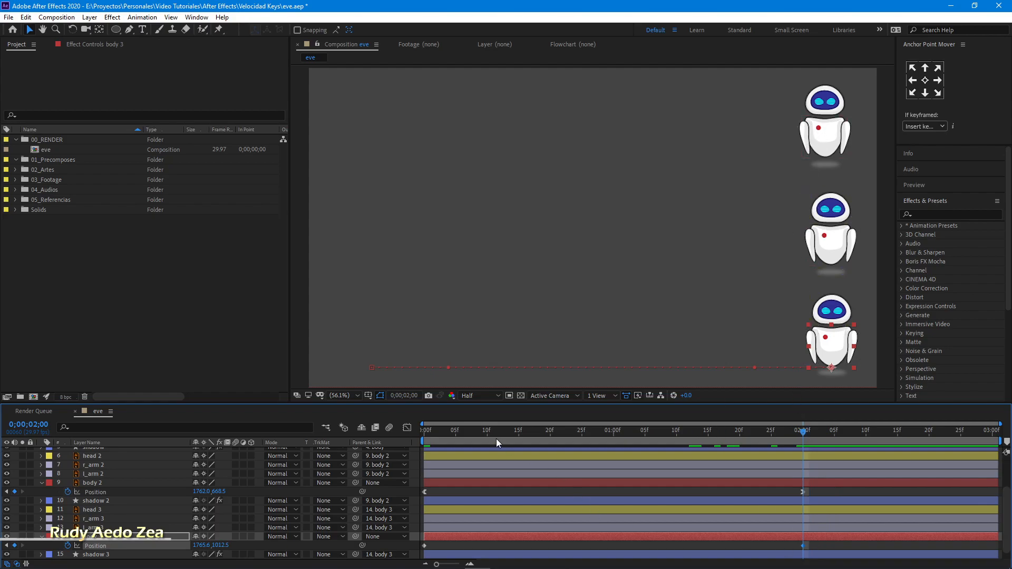
left_click_drag(491, 436, 425, 430)
key("space")
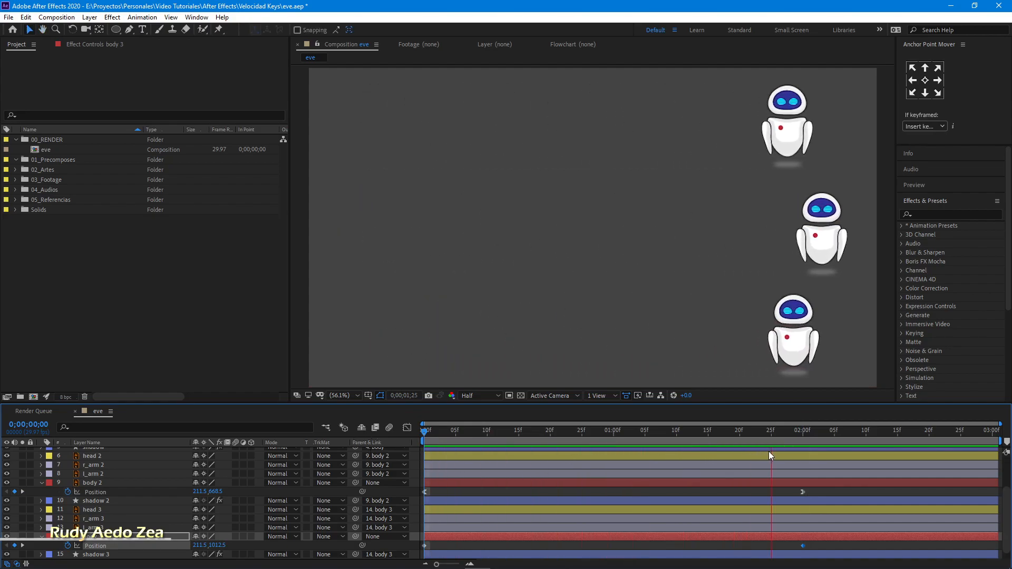
key("space")
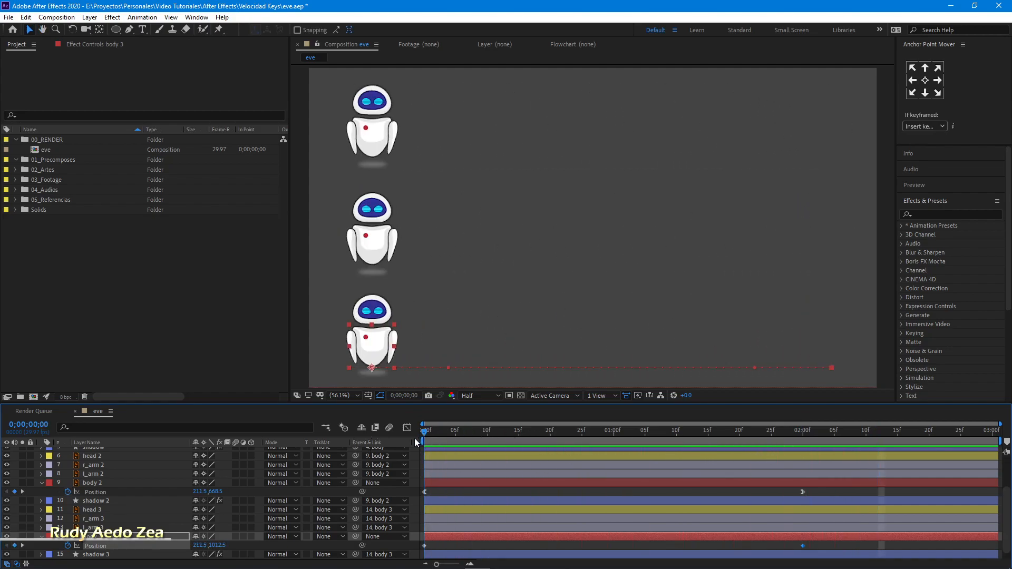
Apply Easy Ease to both of body 3's position keyframes in the Graph Editor.
scroll(547, 512, "down", 1)
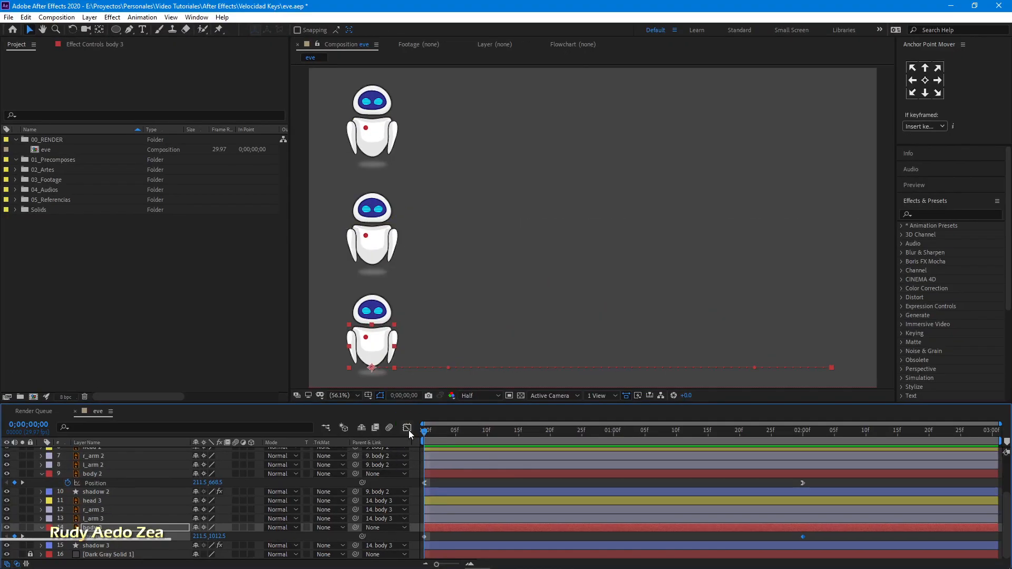
left_click(459, 285)
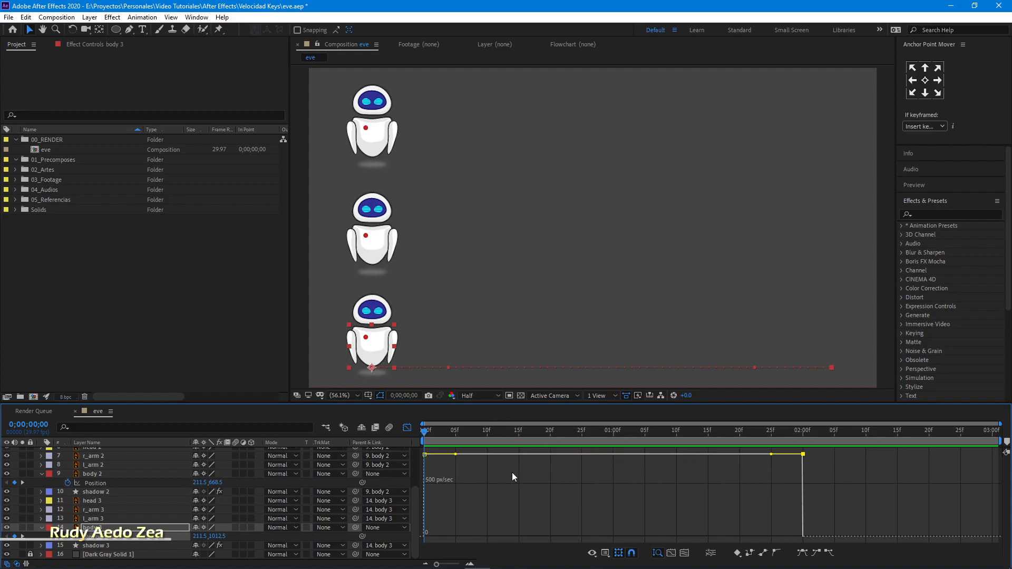
left_click(605, 553)
left_click_drag(839, 485, 413, 450)
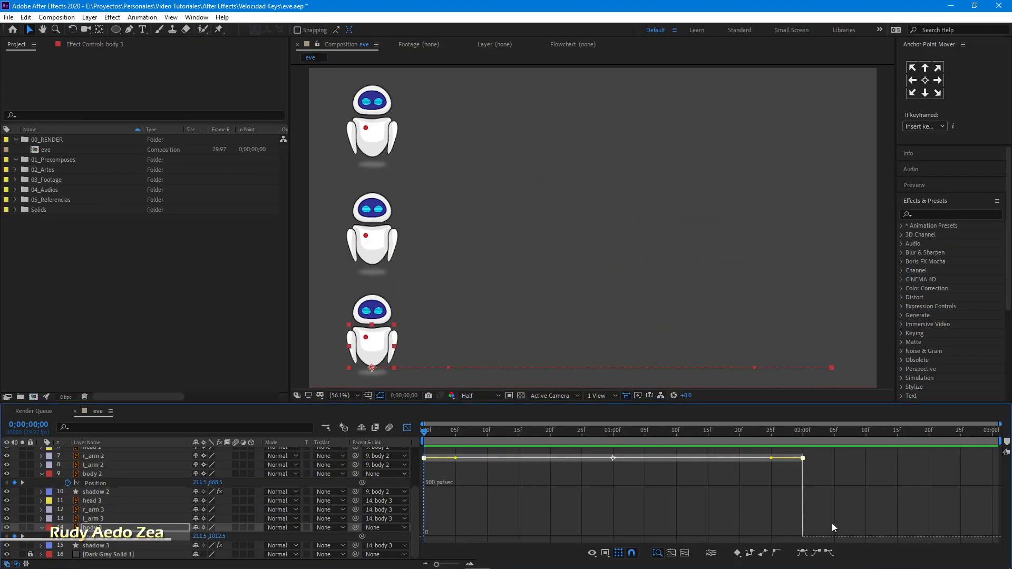
left_click(802, 553)
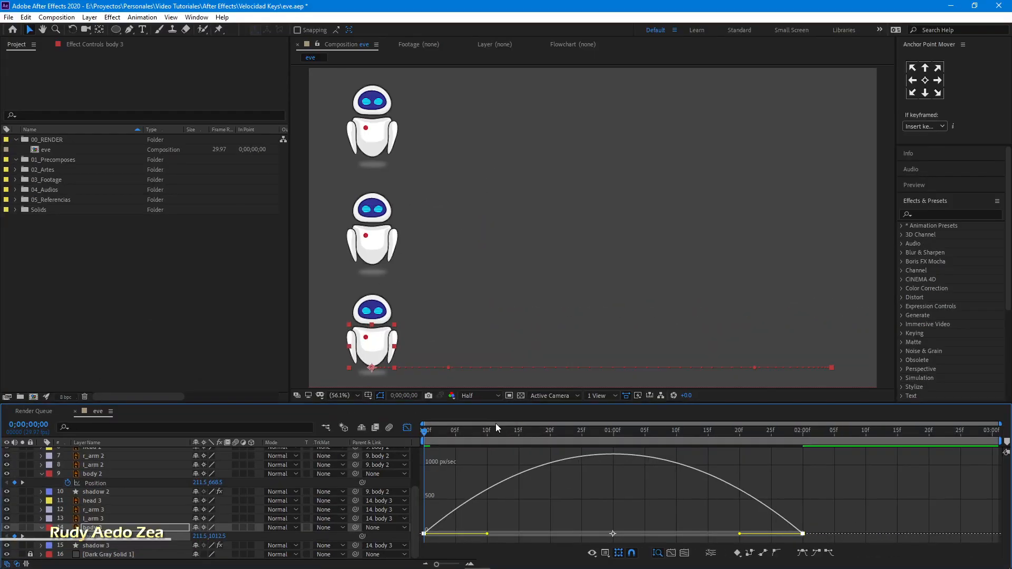
Extend both ease handles of body 3's speed curve inward to form a steep mid-move peak, and close the Graph Editor.
left_click_drag(463, 518, 424, 538)
left_click_drag(486, 537, 536, 539)
left_click(804, 536)
left_click_drag(740, 537, 668, 541)
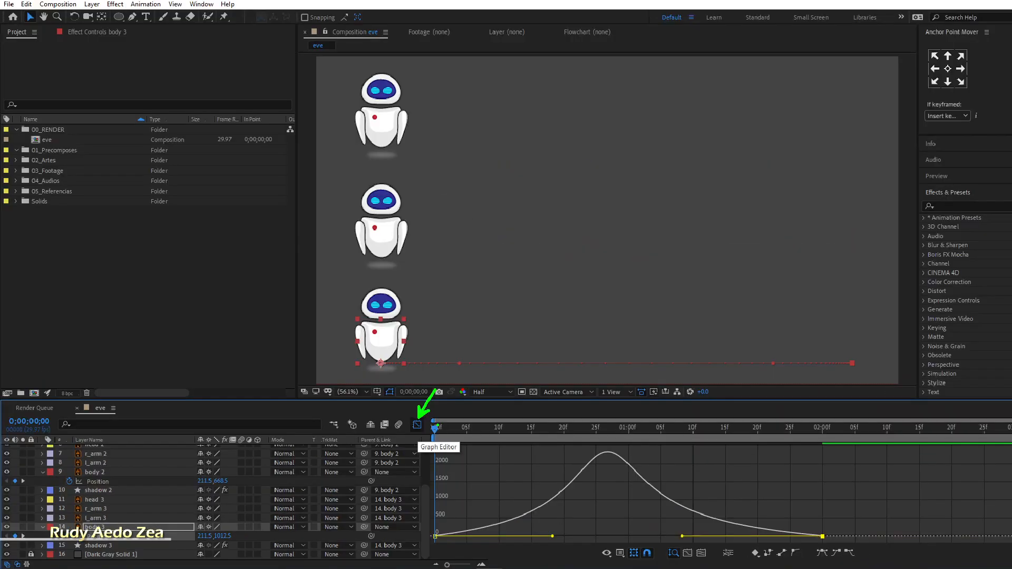
left_click(408, 427)
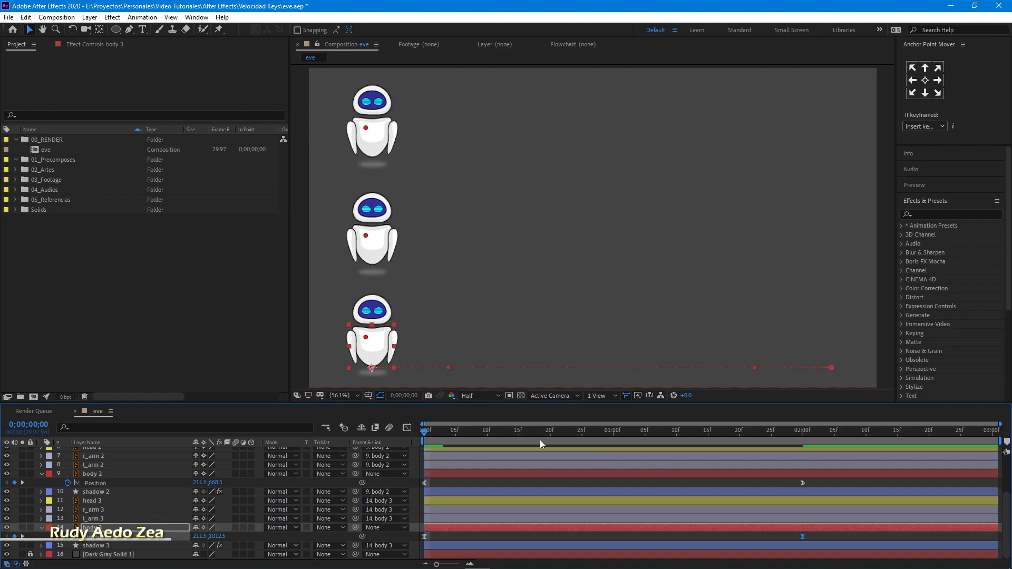
Play and scrub the animation to compare the speeds of the three robots, returning to the first frame.
key("space")
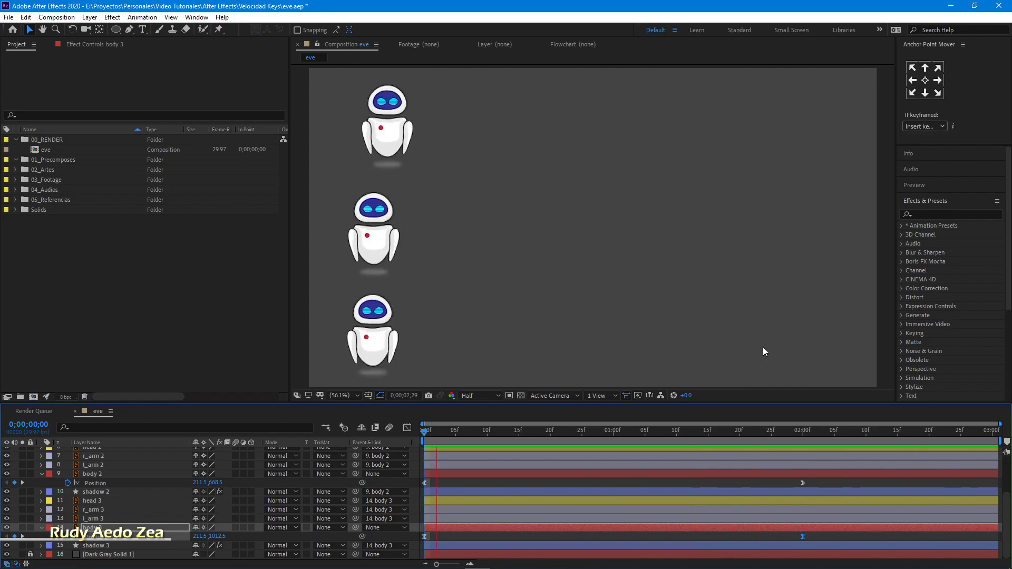
left_click(442, 431)
left_click_drag(441, 431, 632, 431)
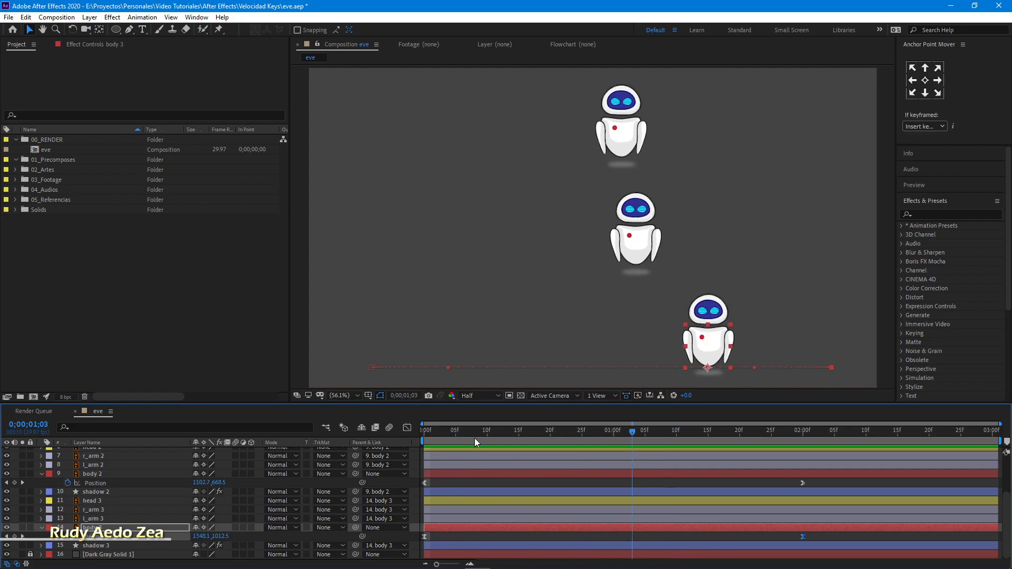
left_click_drag(477, 438, 391, 439)
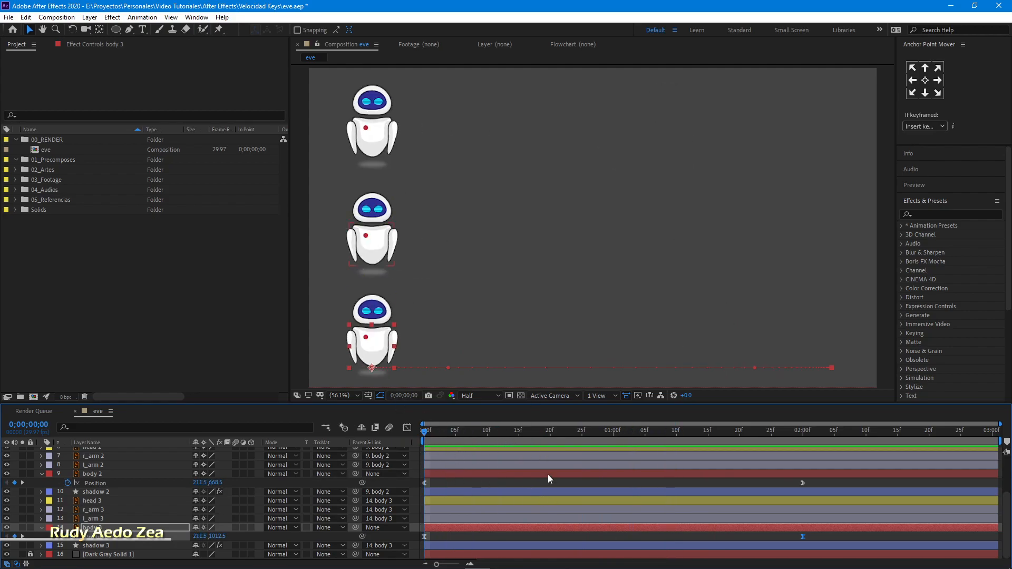
Add rotation keyframes of 0° at 0;00 and 2;00 to the body layer of the uppermost robot.
scroll(273, 493, "up", 3)
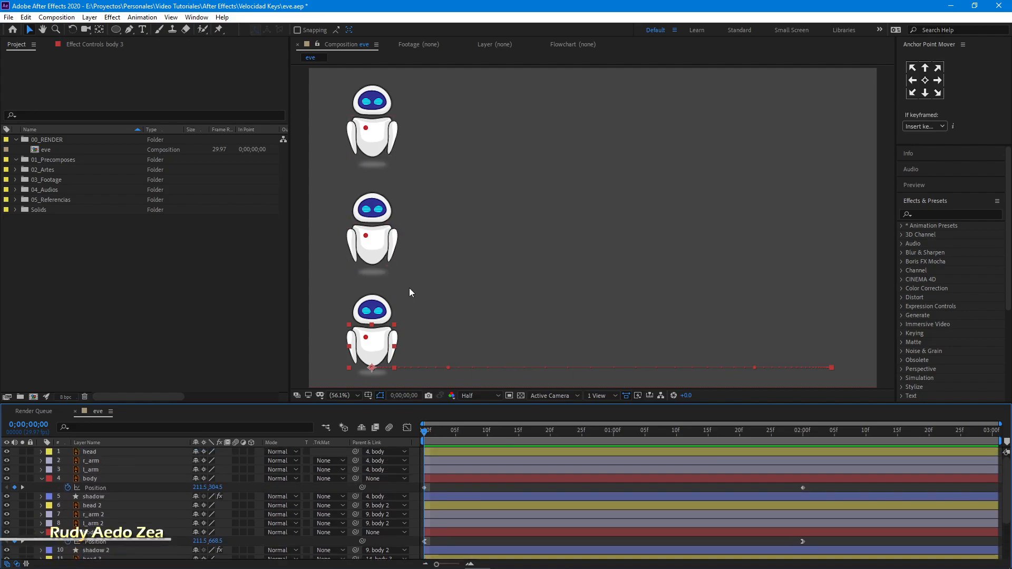
left_click(372, 135)
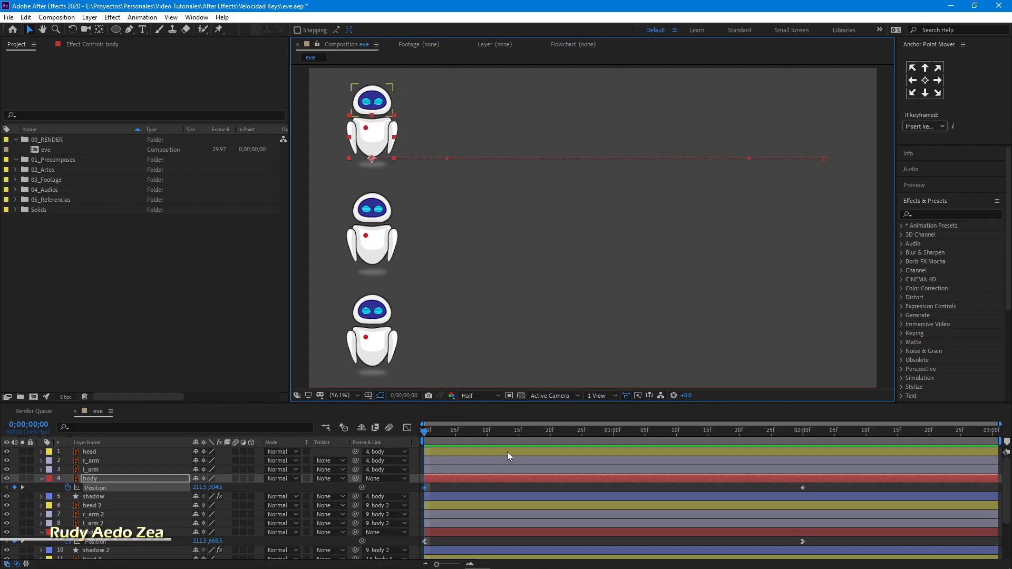
left_click_drag(448, 431, 615, 439)
left_click_drag(610, 445, 424, 468)
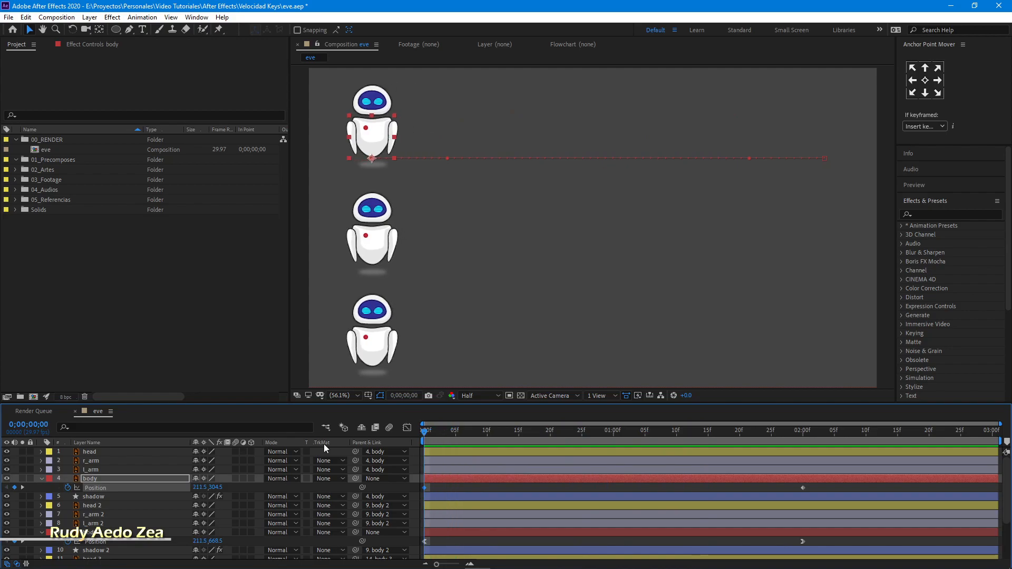
key("r")
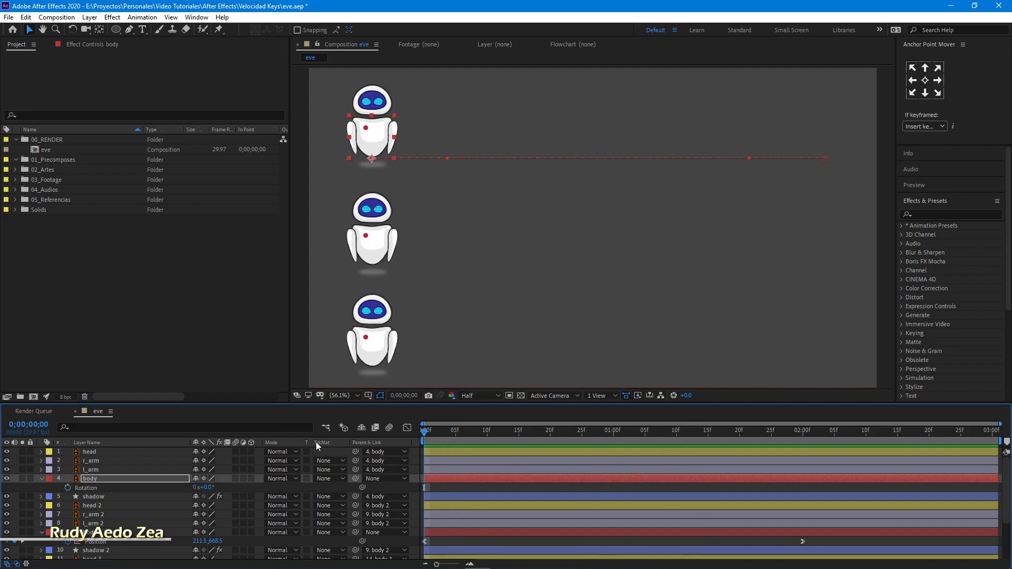
left_click(67, 489)
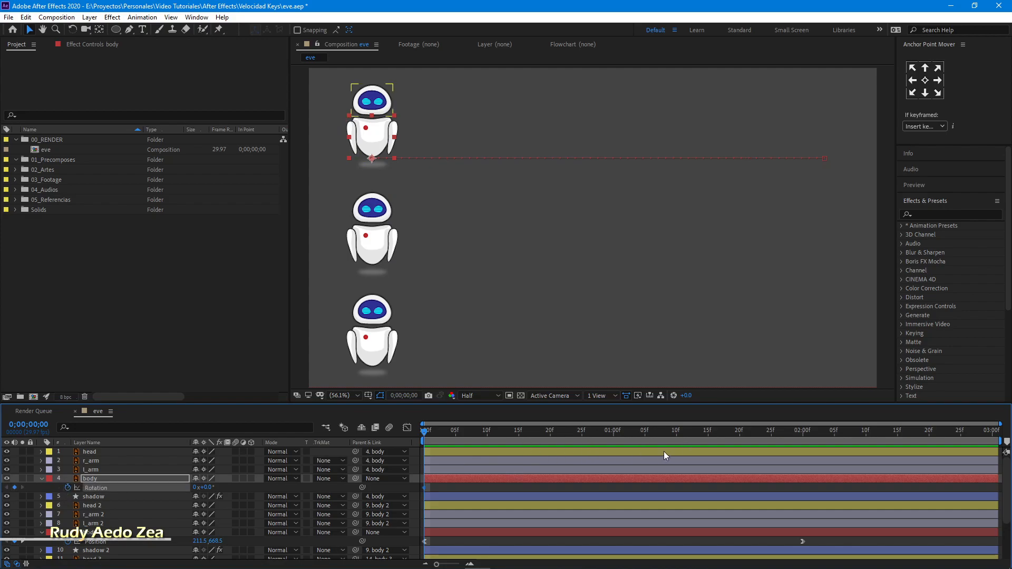
key("shift+p")
left_click(798, 438)
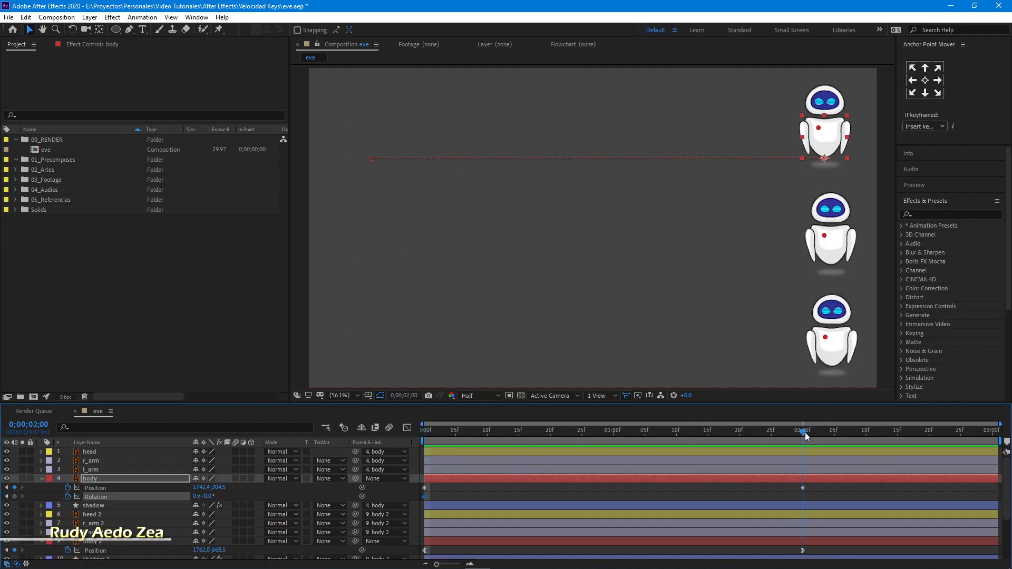
left_click(14, 496)
Set the body layer's rotation to -10° at 1;00 and play the animation from the first frame.
left_click_drag(789, 432, 613, 445)
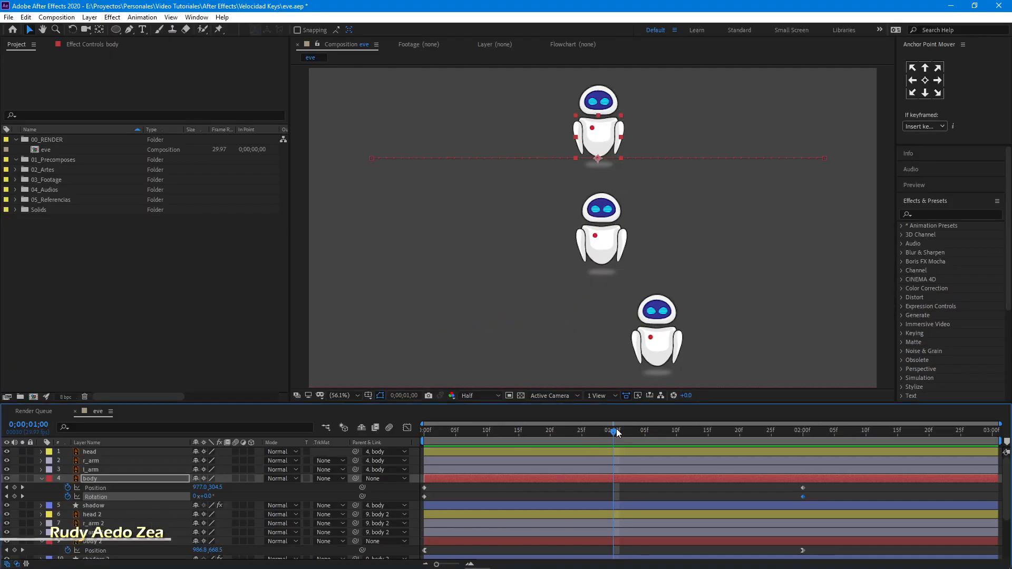
mouse_move(616, 431)
left_mouse_down()
mouse_move(467, 434)
mouse_move(616, 441)
left_mouse_up()
mouse_move(613, 436)
left_mouse_down()
mouse_move(605, 436)
mouse_move(615, 438)
left_mouse_up()
mouse_move(205, 496)
left_mouse_down()
mouse_move(190, 496)
mouse_move(217, 501)
left_mouse_up()
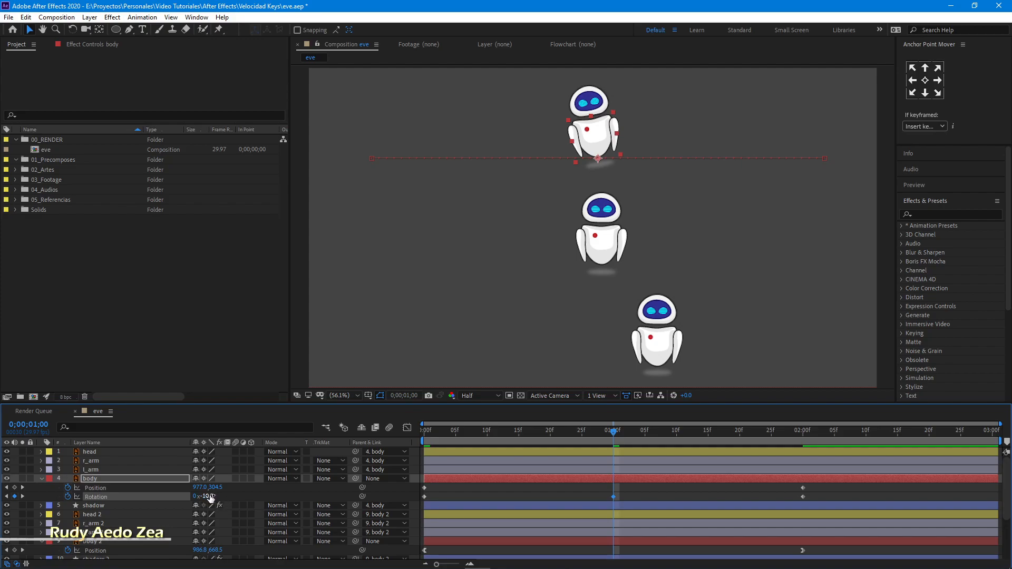
left_click_drag(536, 432, 403, 435)
key("space")
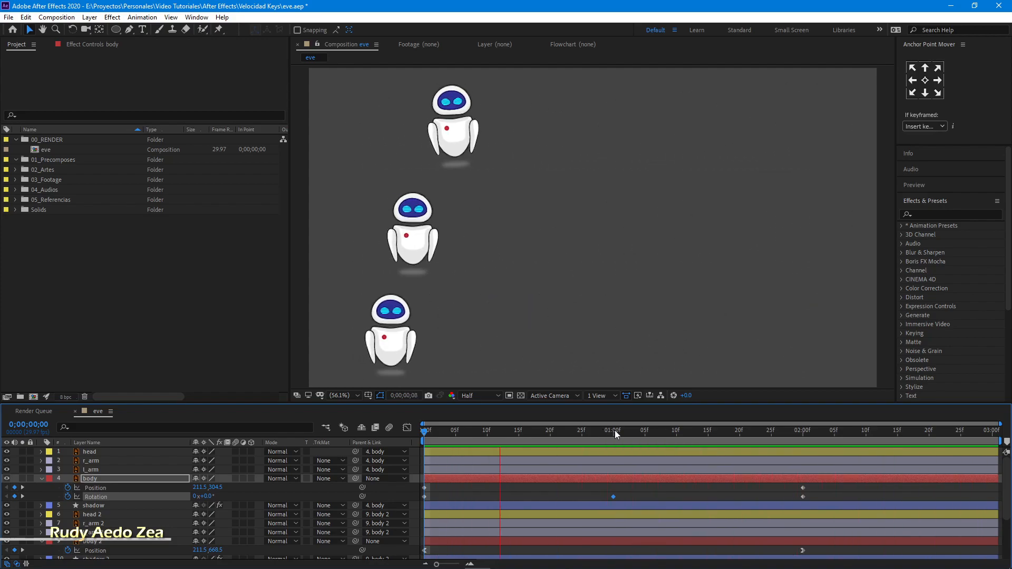
Move the body layer's last rotation keyframe from 2;00 to 2;11 and play the result.
left_click_drag(780, 434, 802, 438)
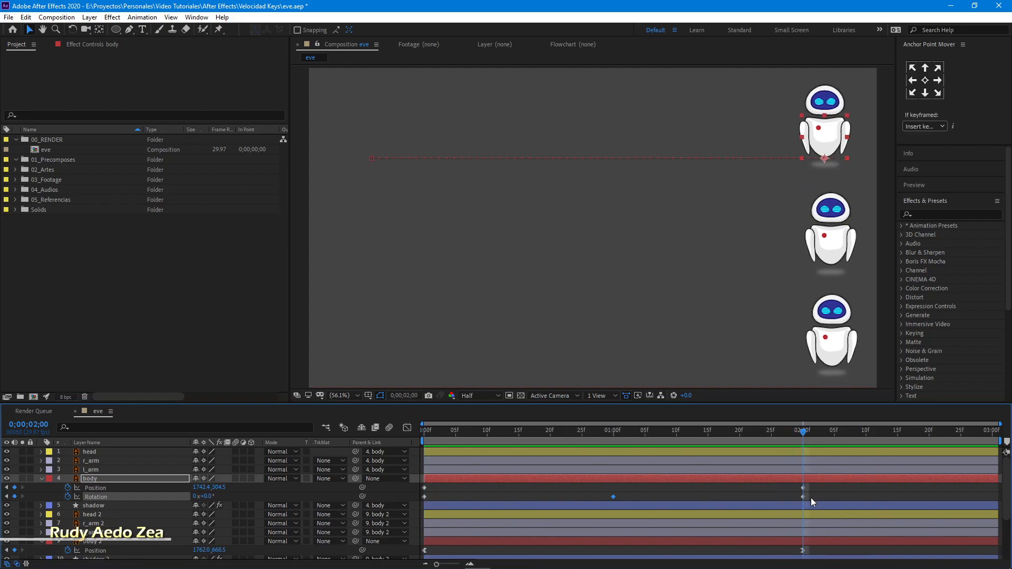
left_click_drag(803, 498, 869, 501)
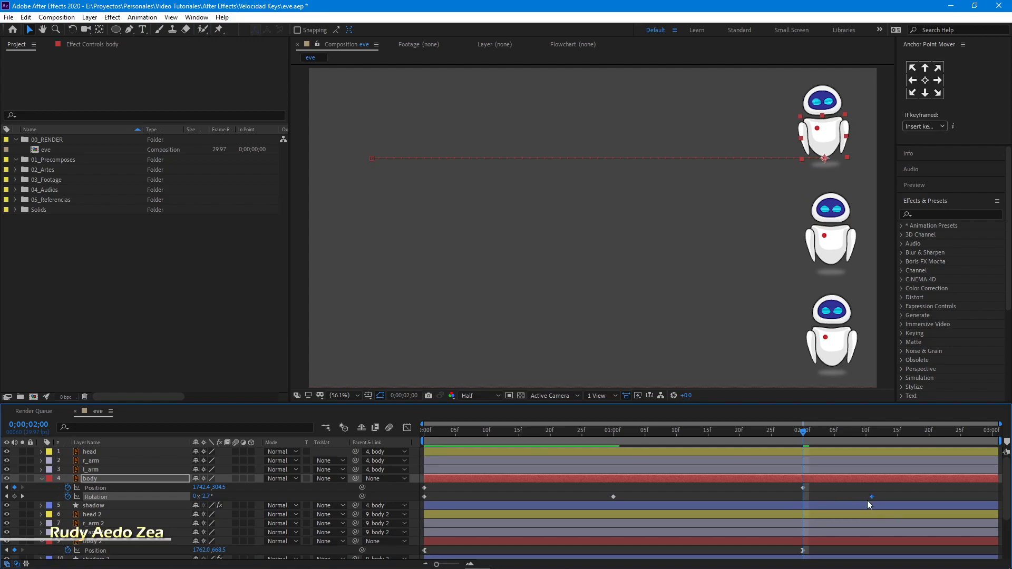
key("space")
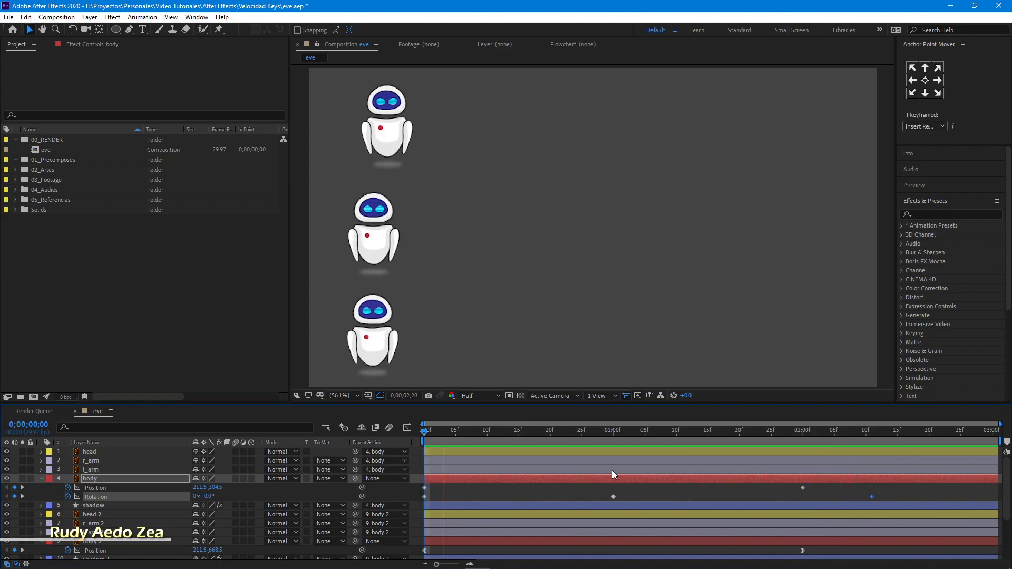
Add rotation keyframes of 0° at 0;00 and 2;11 to the r_arm and l_arm layers together.
left_click(614, 432)
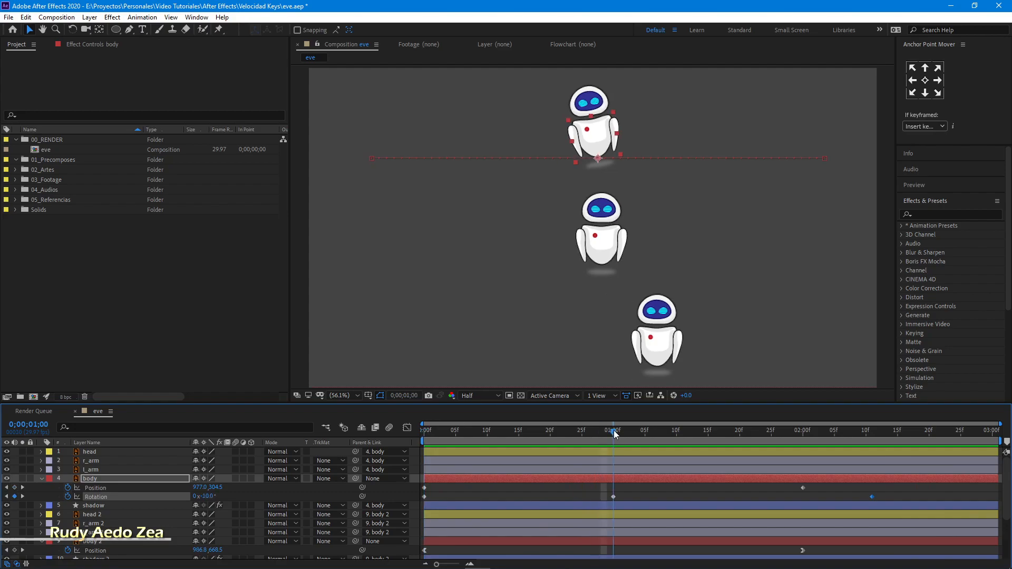
left_click(500, 460)
left_click(499, 470, "shift")
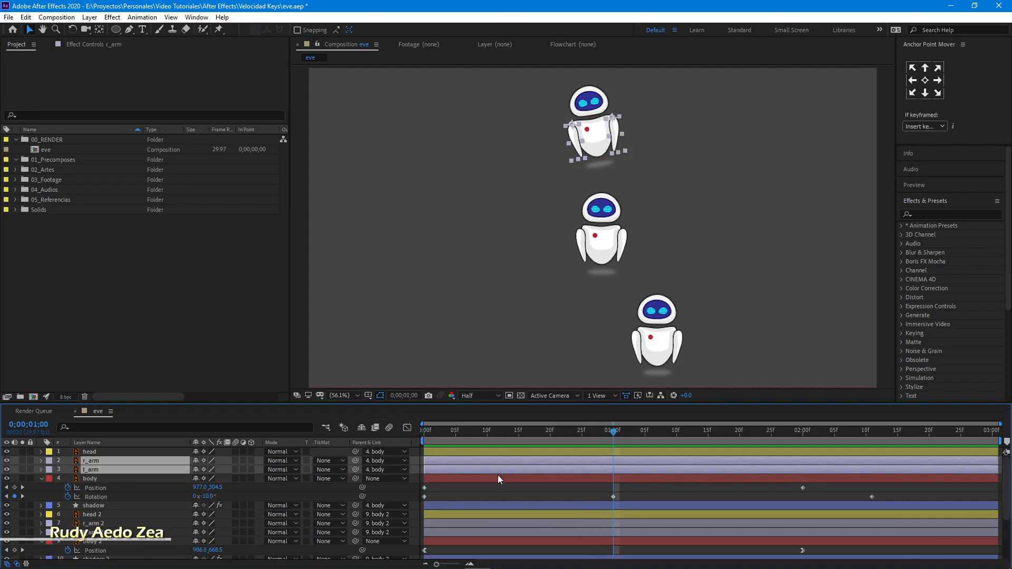
key("r")
left_click(437, 431)
key("Home")
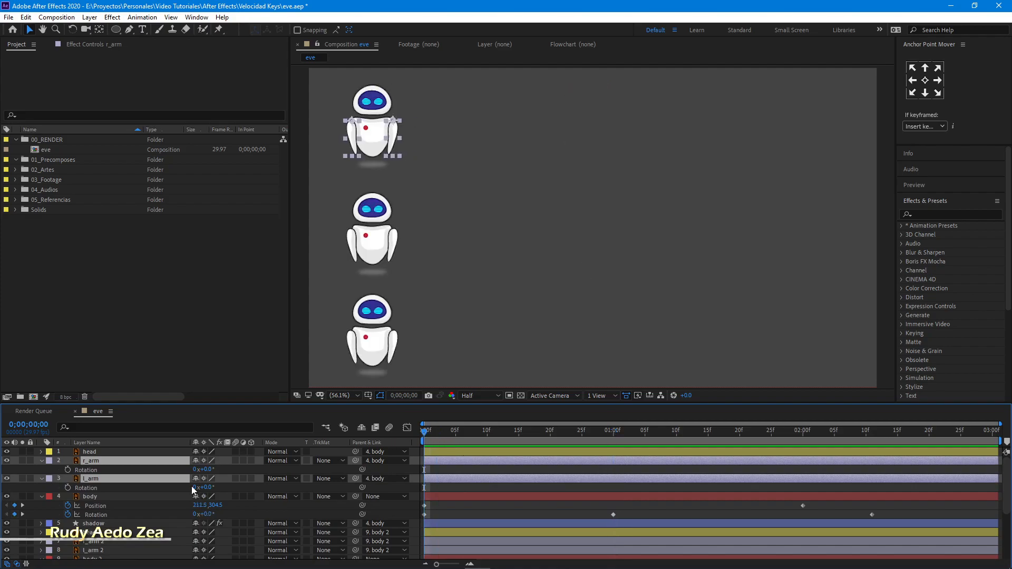
left_click(67, 469)
left_click_drag(822, 437, 872, 435)
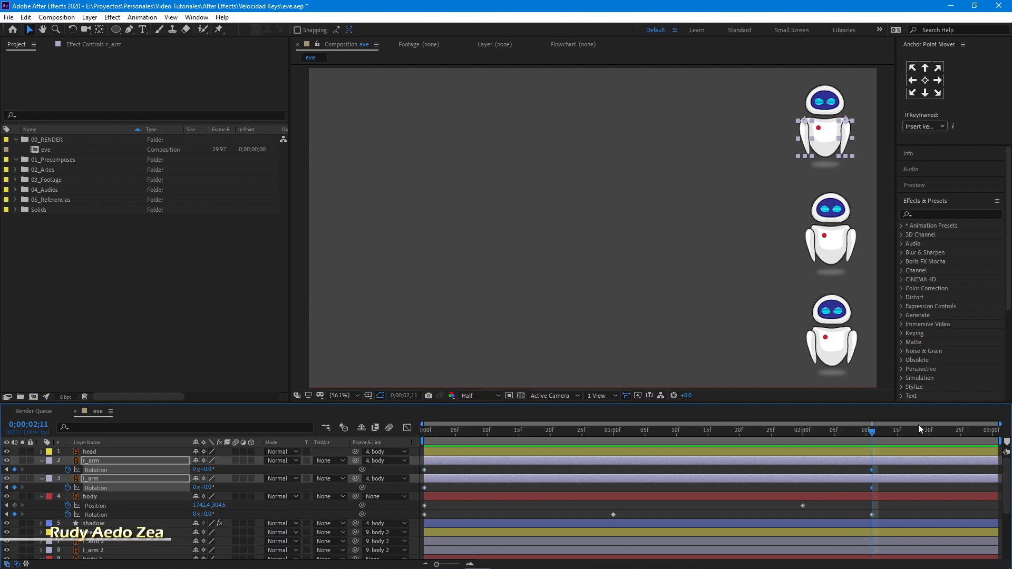
Keyframe r_arm and l_arm with a clockwise rotation at 1;00 and -10.4° at 2;00, and preview the swing.
left_click_drag(599, 435, 612, 435)
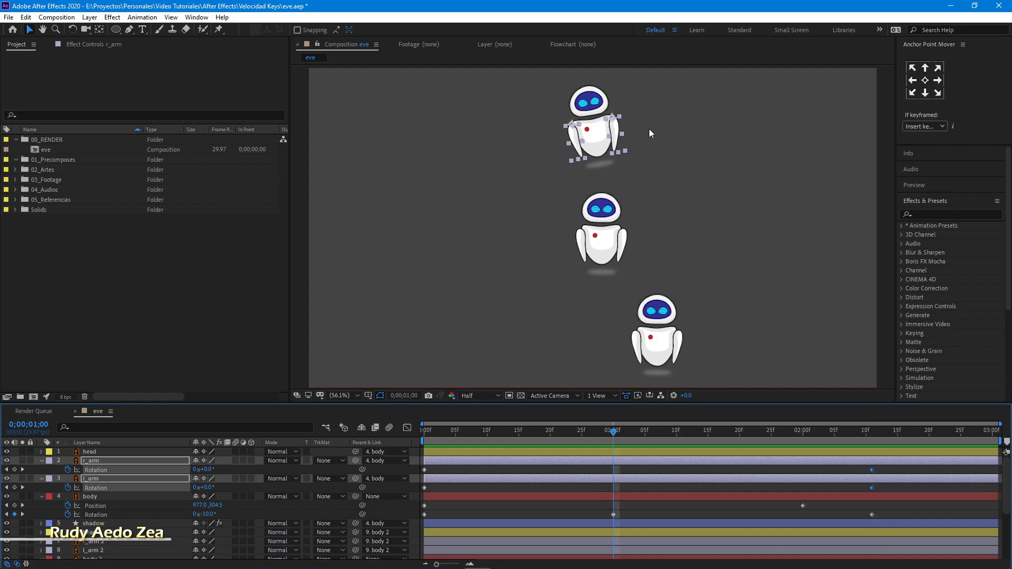
left_click_drag(209, 471, 219, 471)
left_click(802, 438)
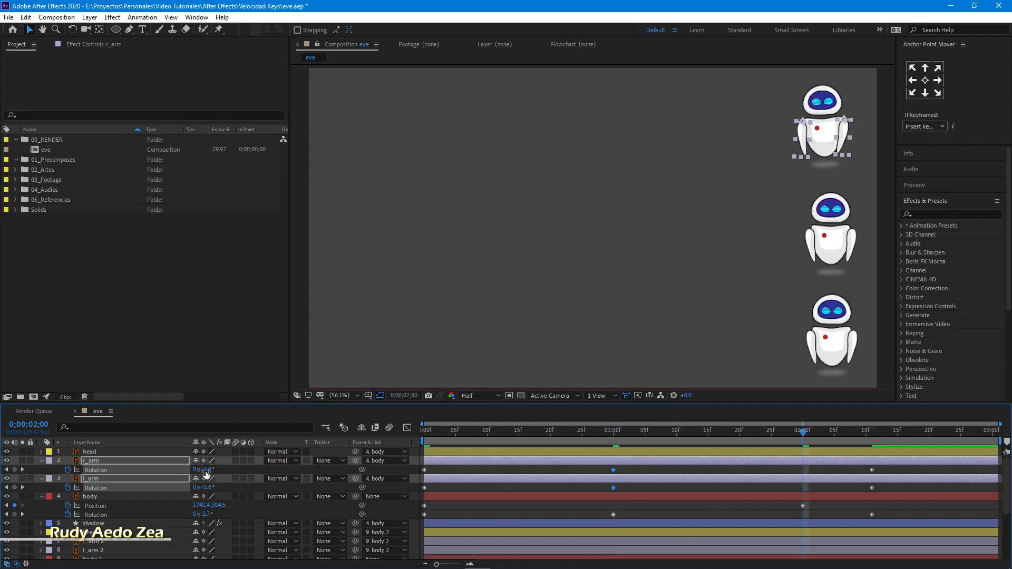
left_click_drag(208, 469, 201, 469)
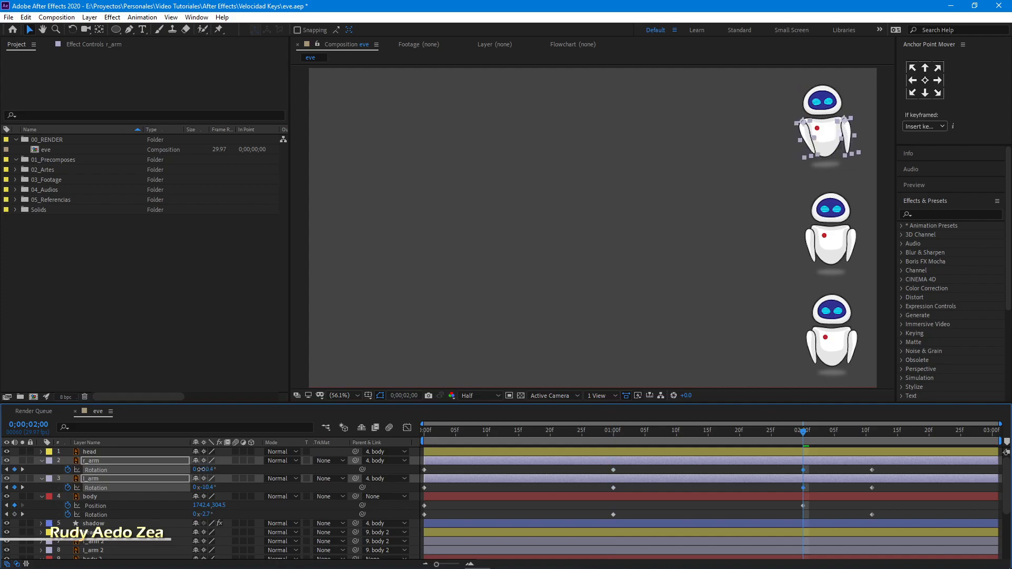
key("space")
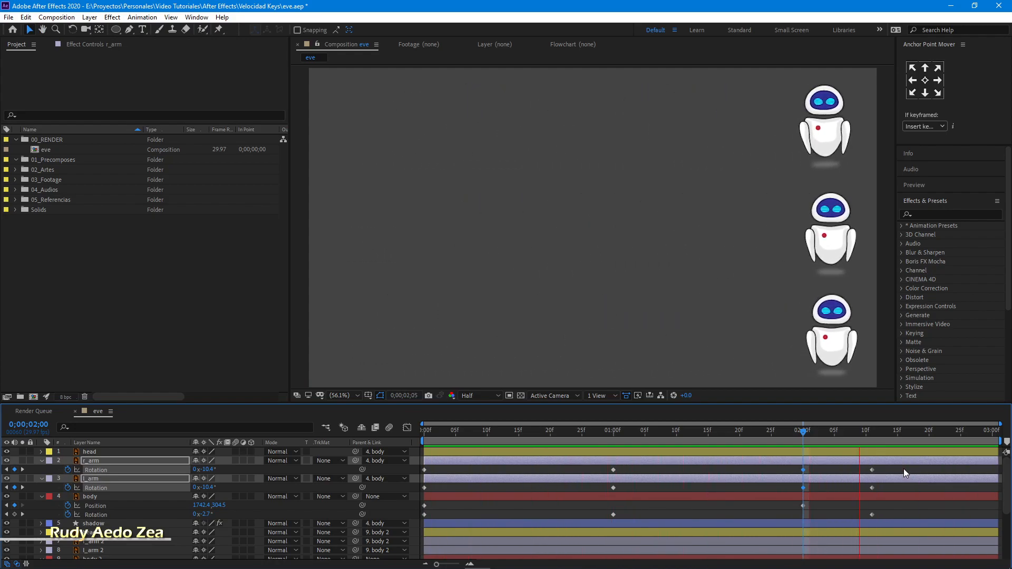
left_click(537, 433)
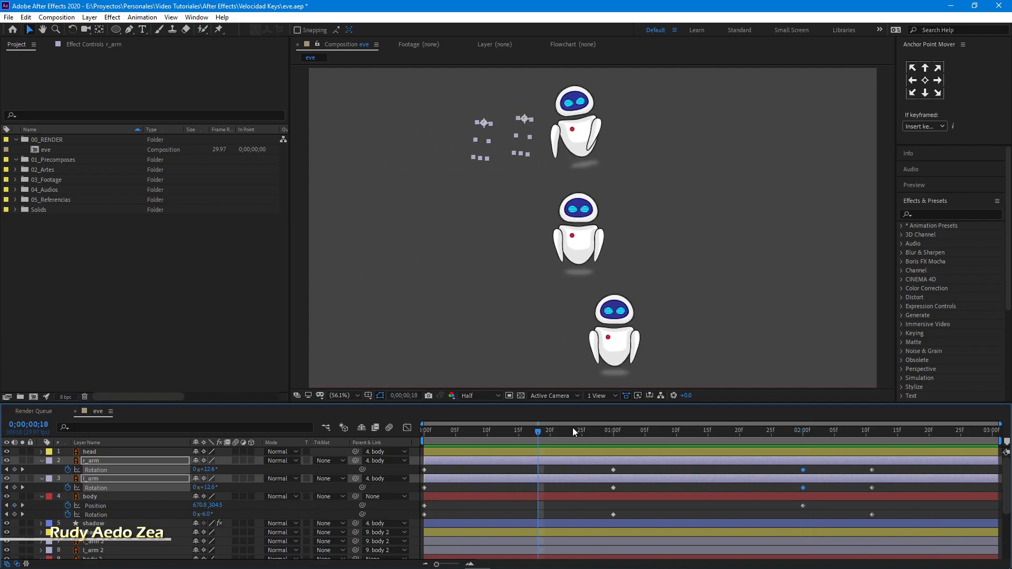
Add rotation keyframes of 0° at 0;00 and 2;11 to the head layer of the uppermost robot.
left_click(512, 451)
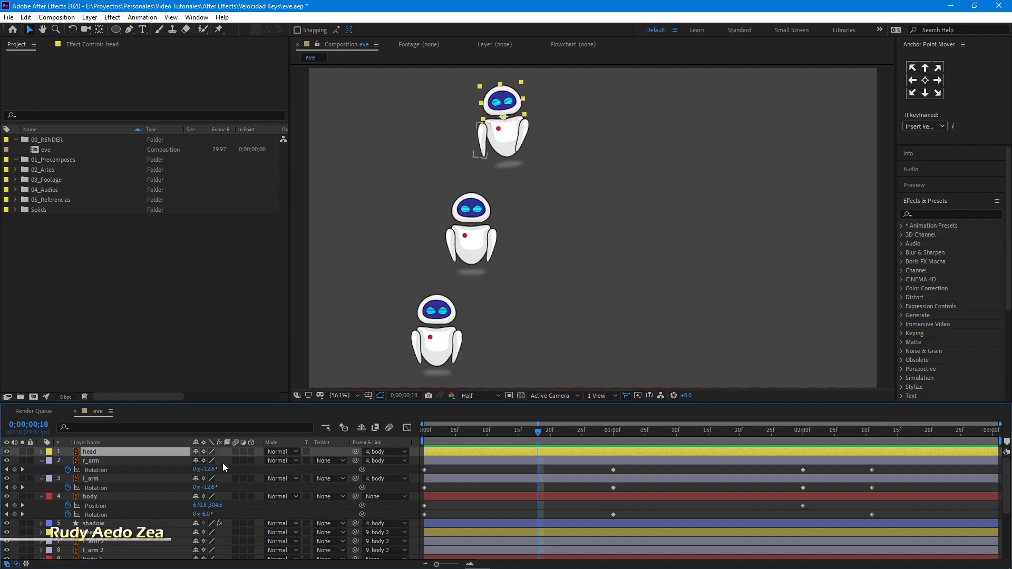
key("r")
left_click_drag(470, 435, 413, 441)
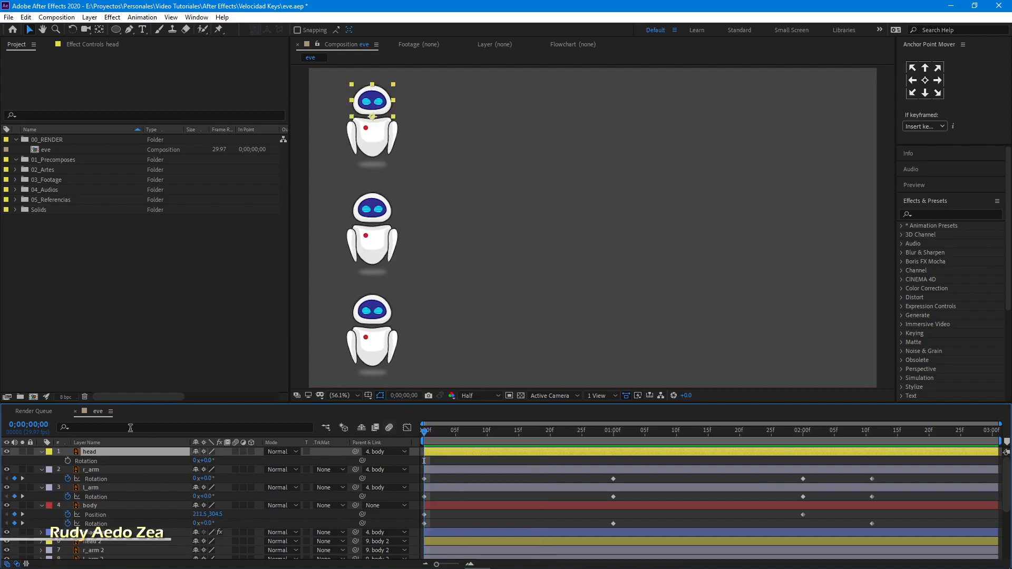
left_click(67, 460)
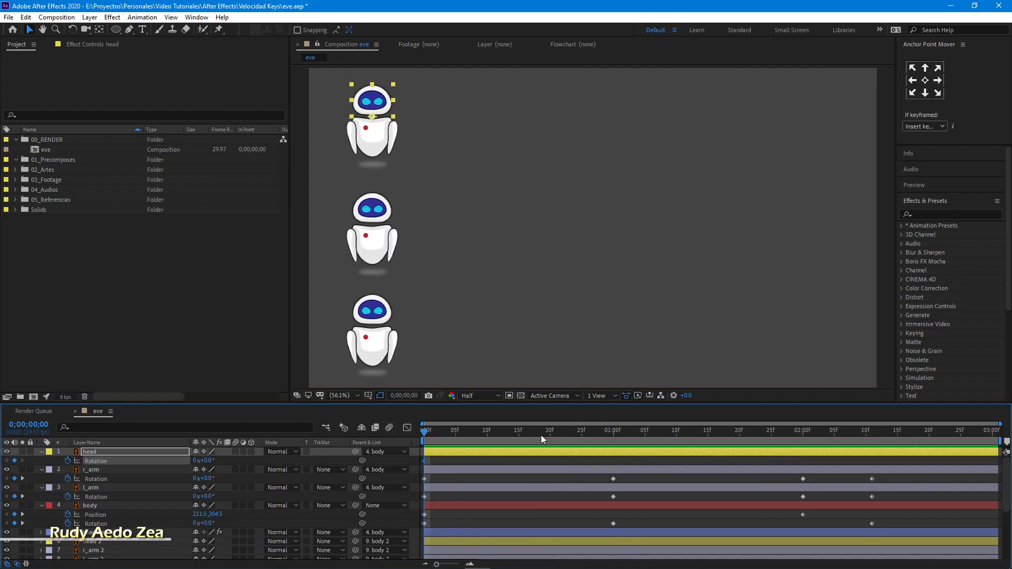
left_click(866, 431)
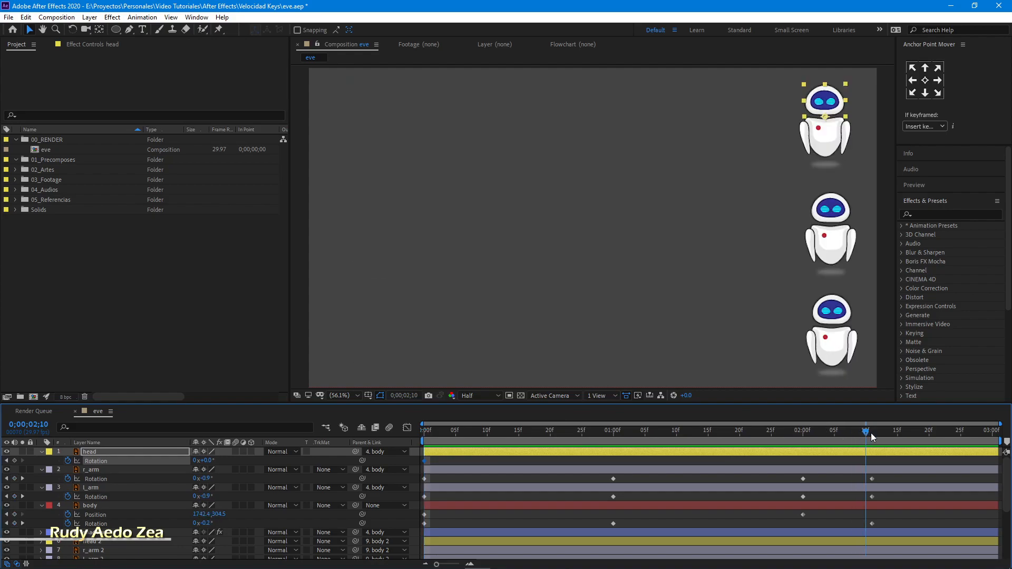
left_click(873, 433)
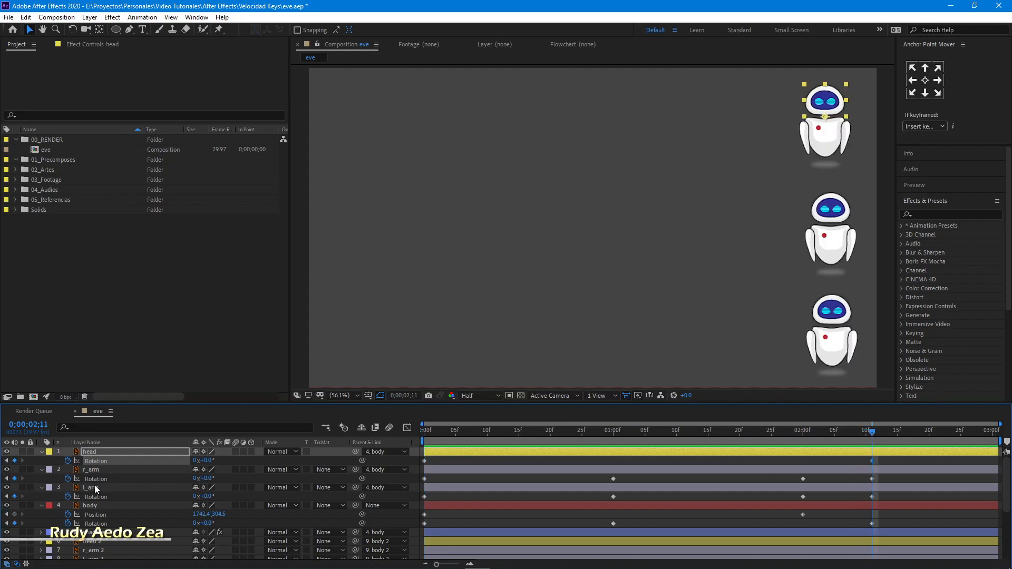
Keyframe the head layer's rotation at 7.5° at 2;00 and -6.3° at 1;00, and play the animation from the start.
left_click_drag(809, 429, 804, 430)
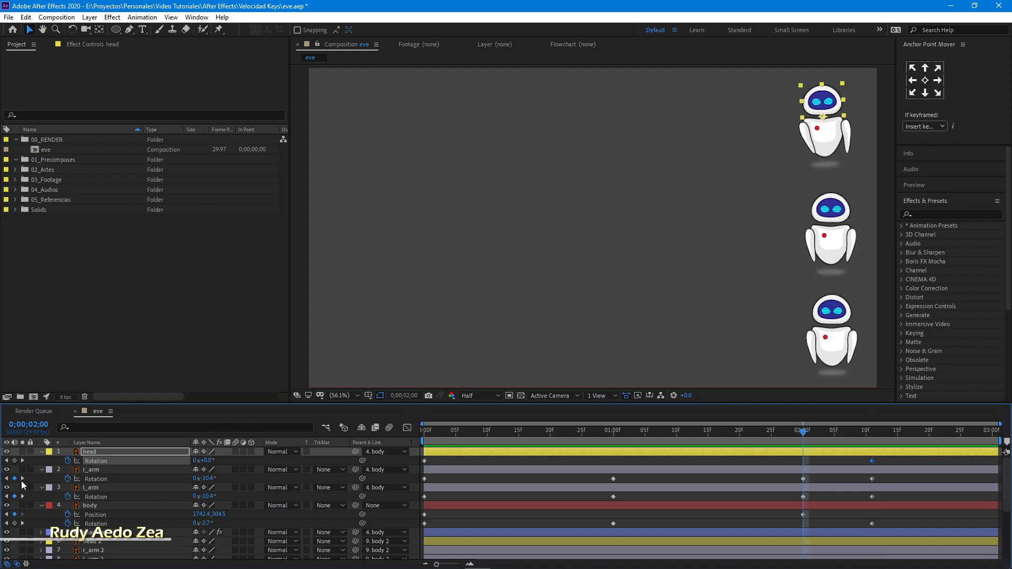
left_click_drag(206, 464, 247, 464)
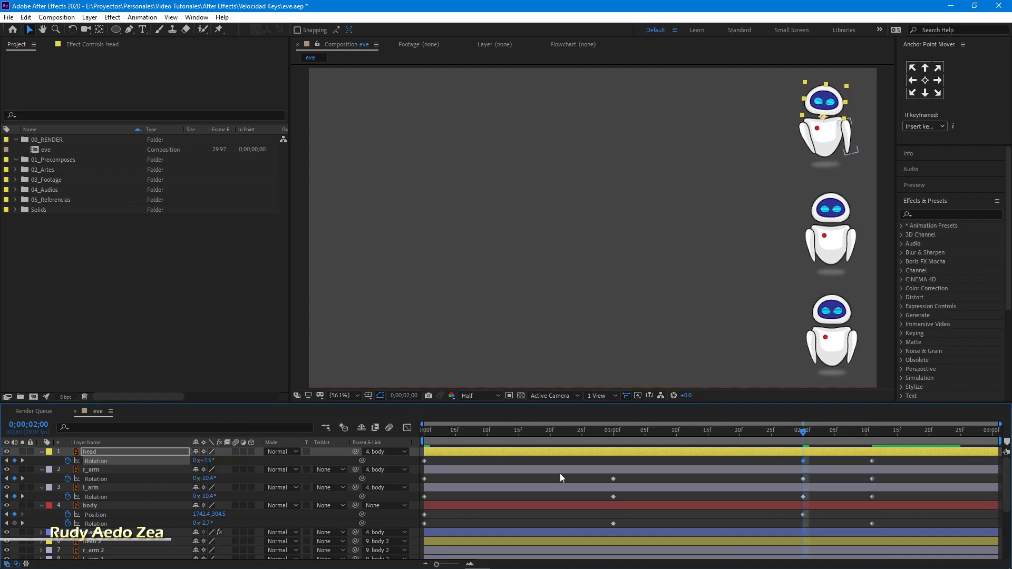
left_click_drag(630, 428, 613, 430)
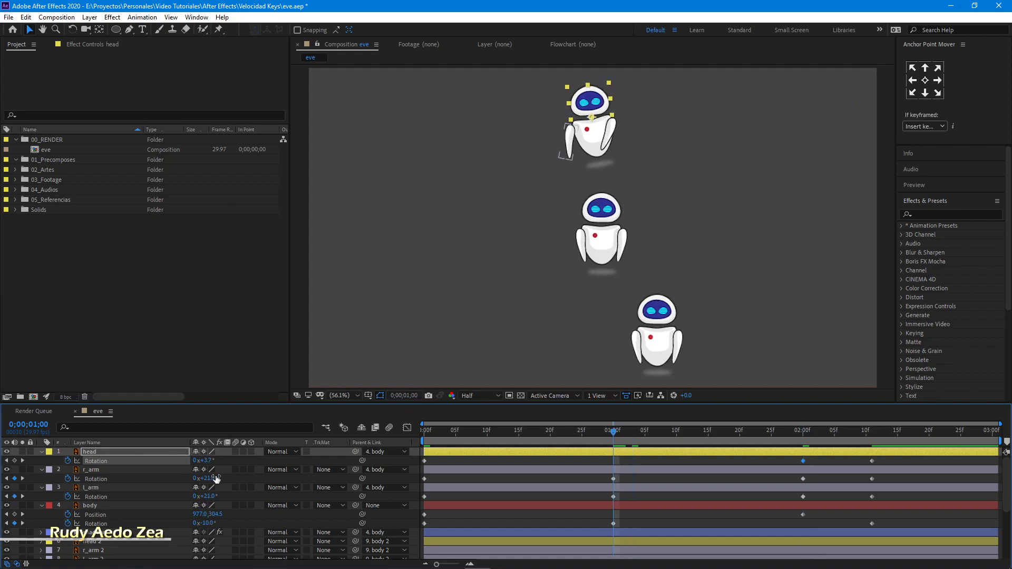
left_click_drag(205, 461, 157, 463)
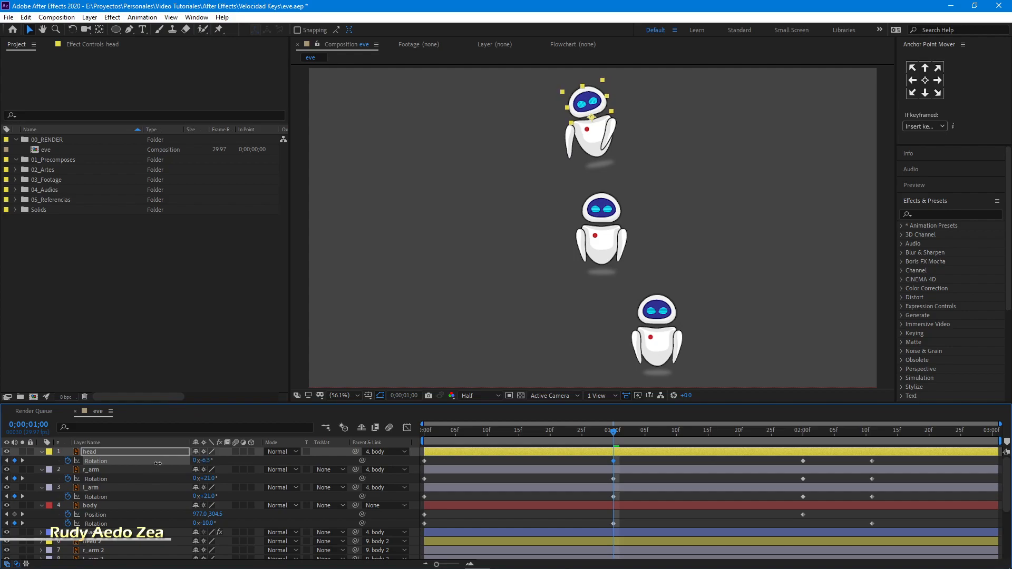
key("Home")
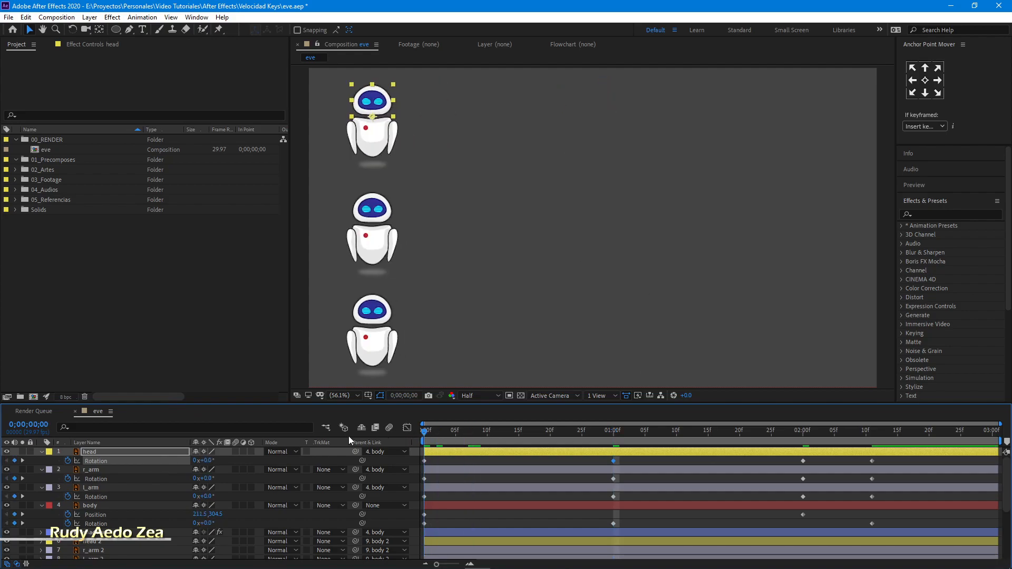
key("space")
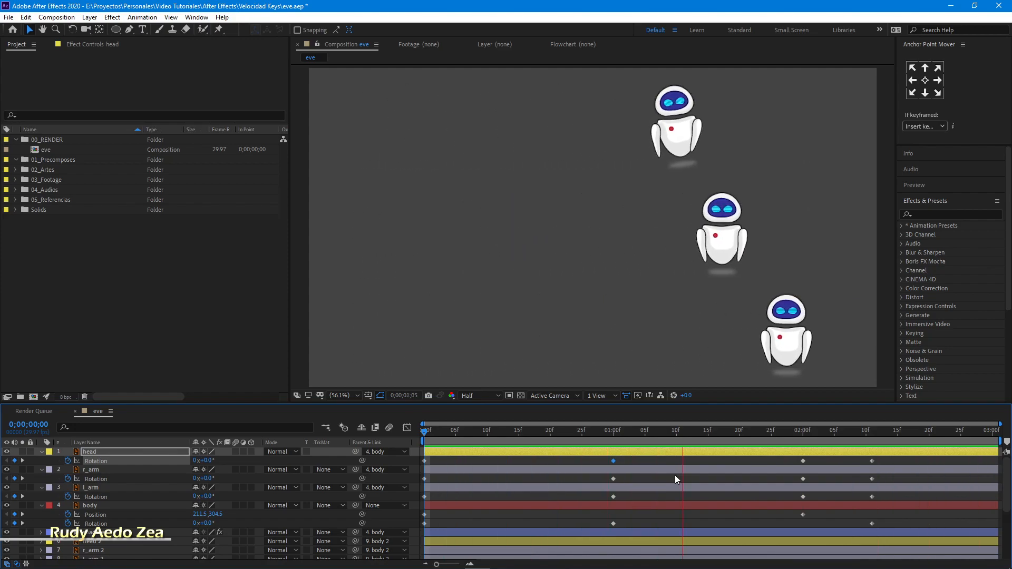
key("space")
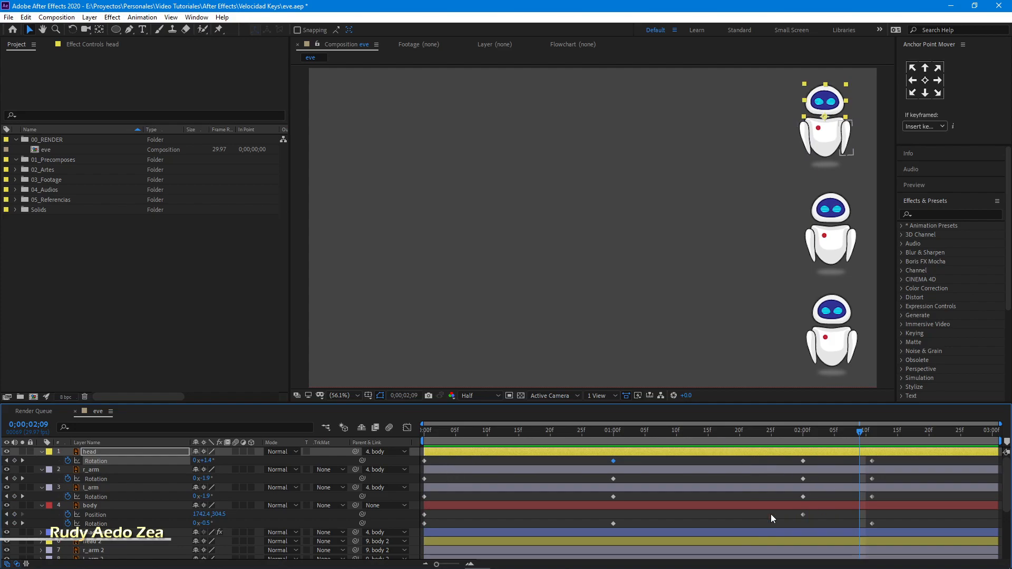
Collapse the keyframed properties of the head, r_arm and l_arm layers.
left_click(41, 452)
left_click(42, 460)
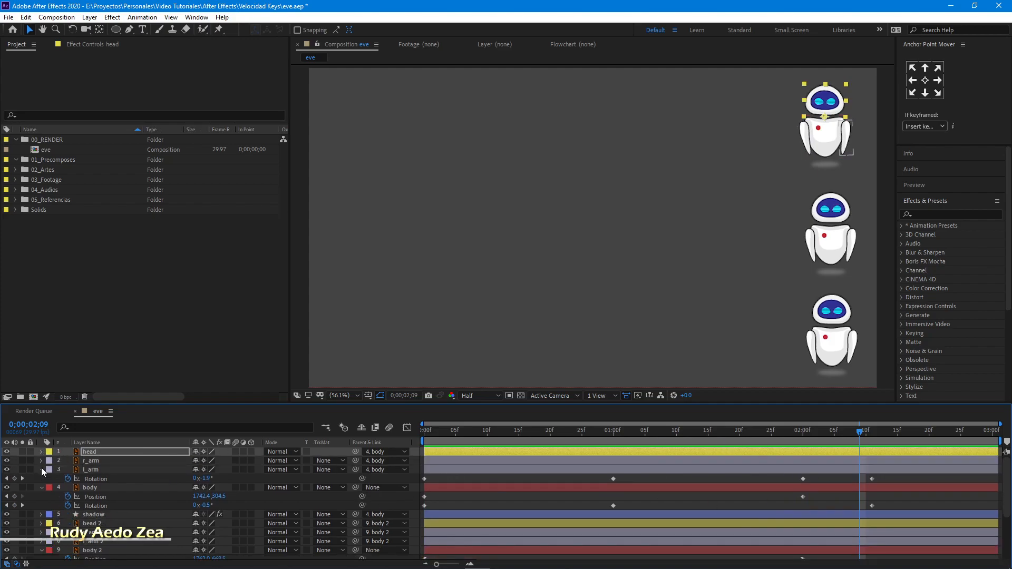
left_click(41, 468)
Add rotation keyframes of 0° at 0;00 and 2;11 to the body 2 layer, showing its position alongside.
scroll(590, 481, "down", 1)
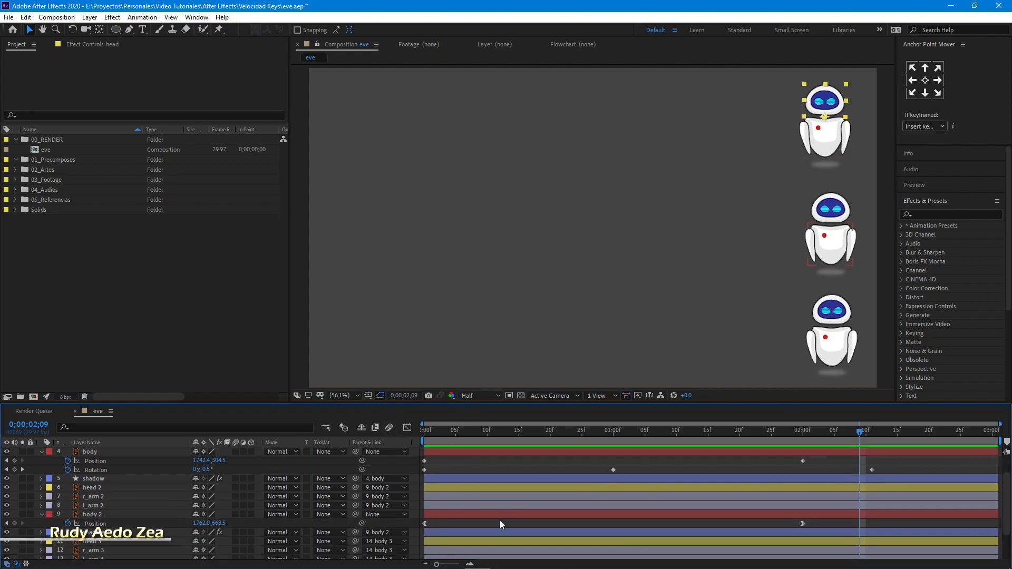
left_click(456, 430)
left_click_drag(439, 435, 397, 438)
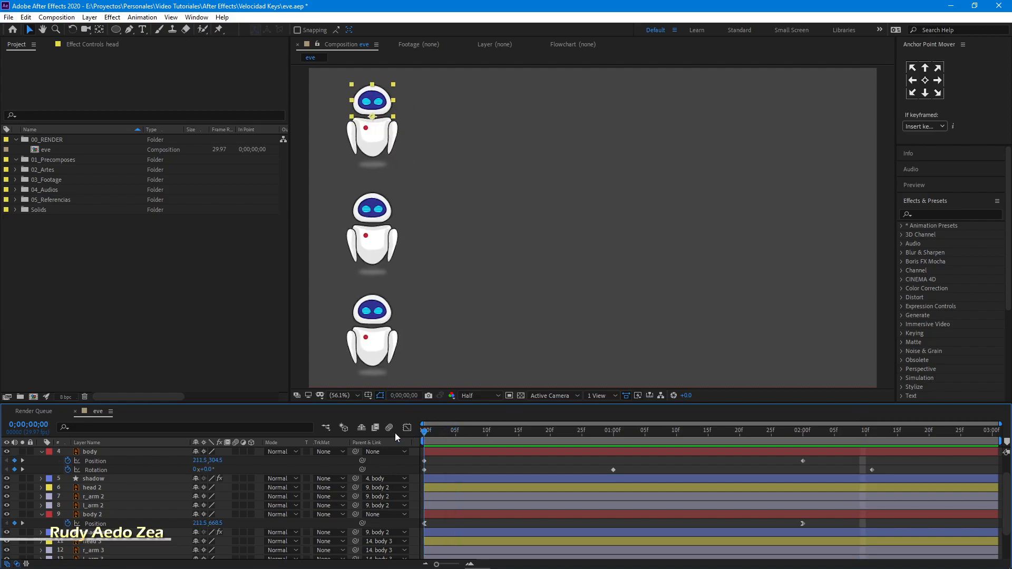
left_click(387, 240)
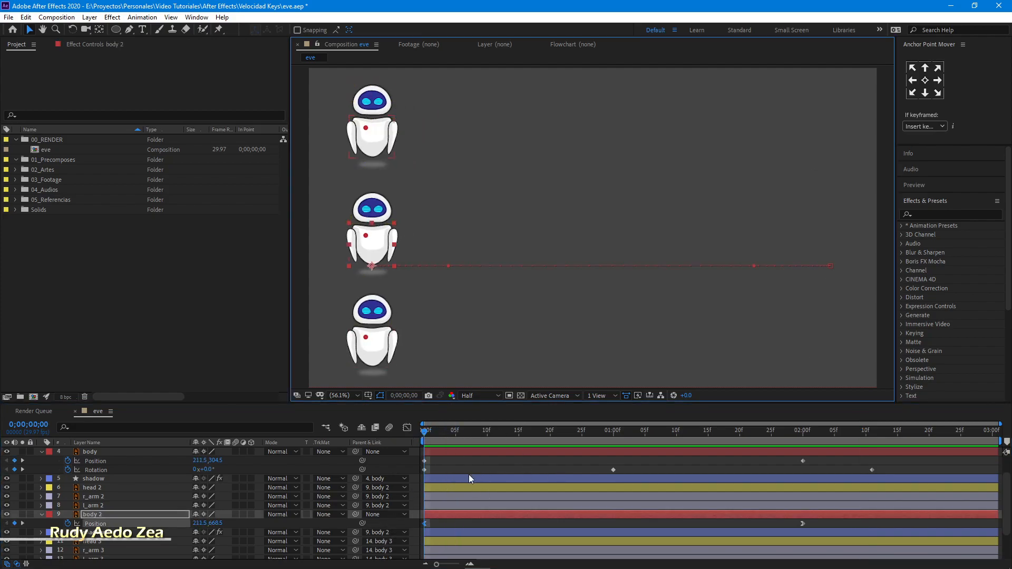
key("r")
left_click(68, 523)
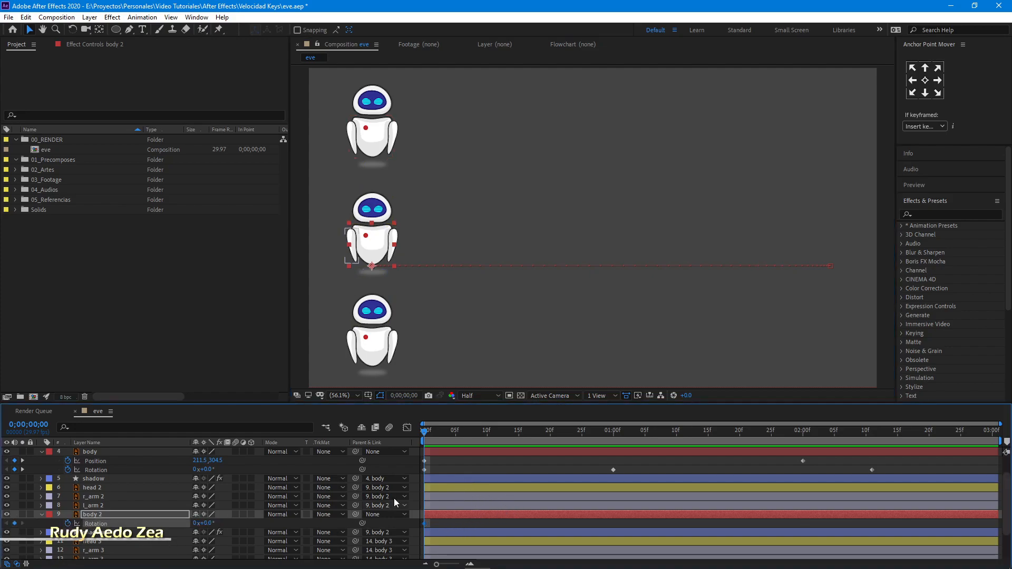
key("shift+p")
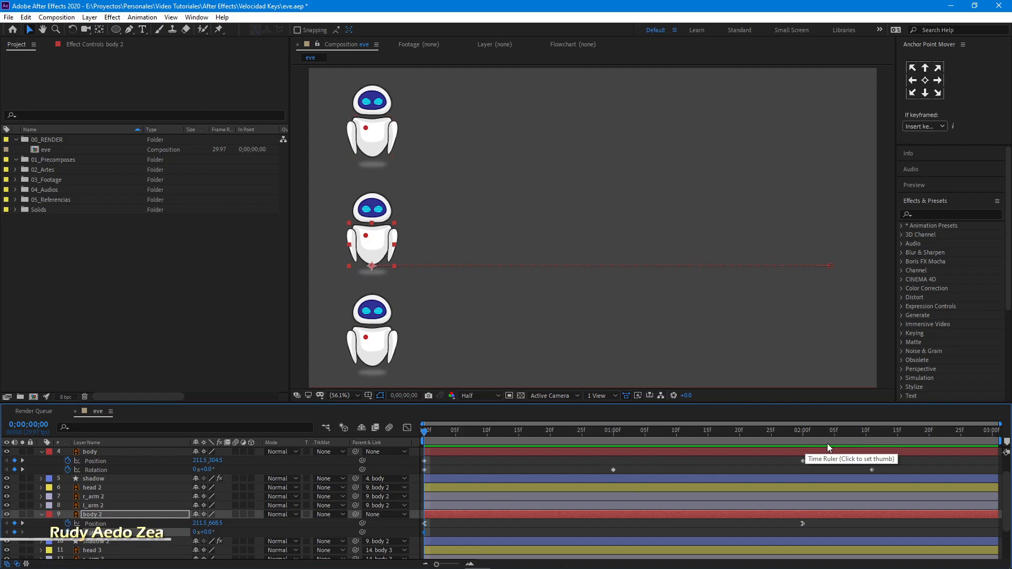
left_click(863, 436)
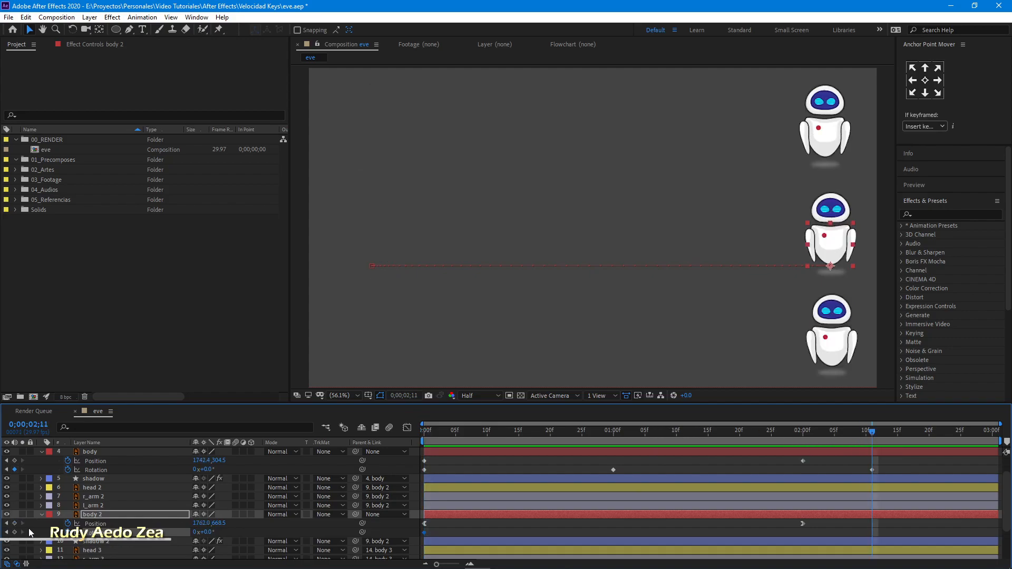
Keyframe body 2's rotation at -10.2° at 1;00 and preview the animation from the start.
left_click(613, 435)
mouse_move(607, 434)
left_mouse_down()
mouse_move(587, 437)
mouse_move(613, 444)
left_mouse_up()
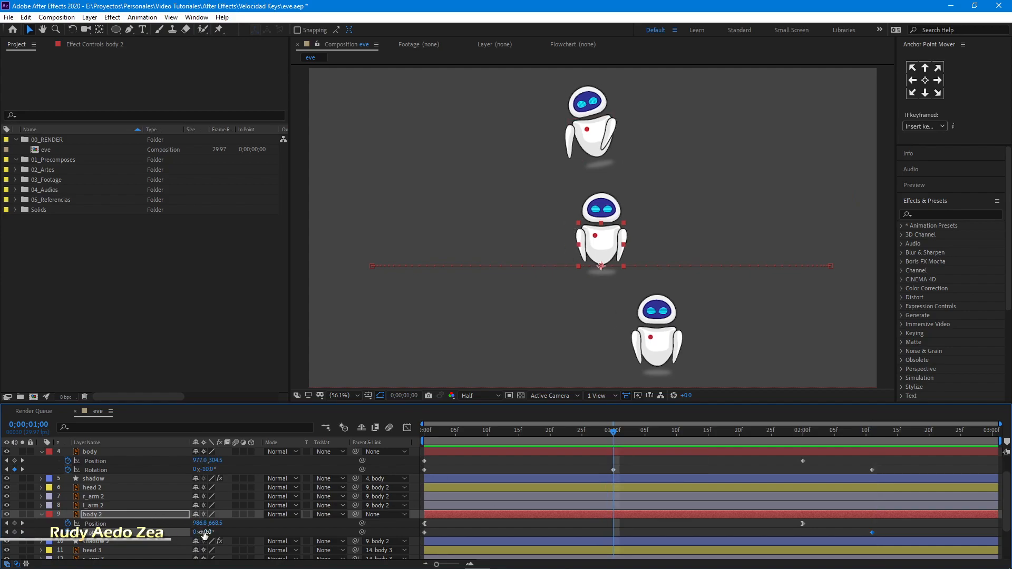
left_click_drag(208, 533, 202, 532)
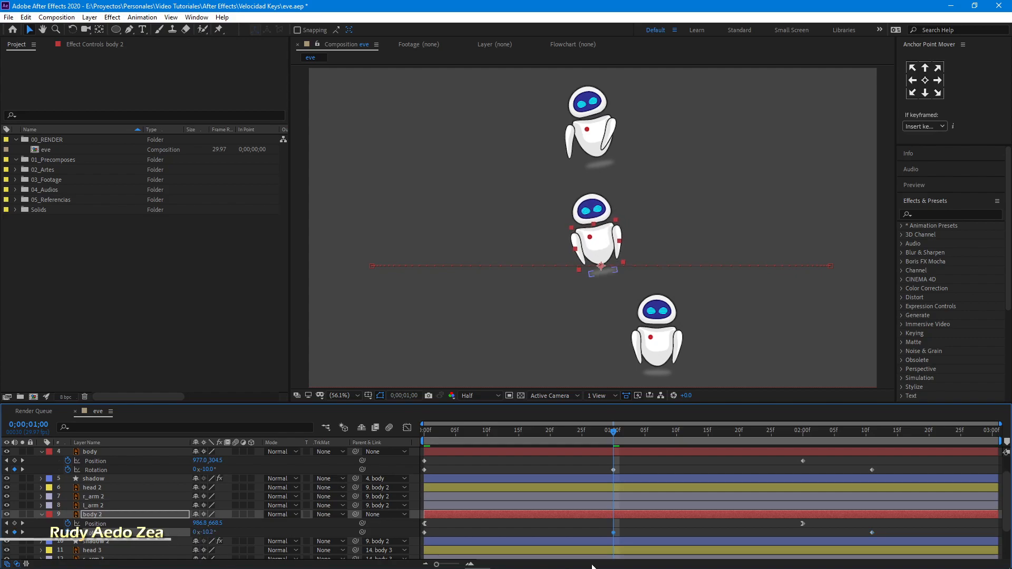
left_click_drag(595, 440, 415, 444)
key("space")
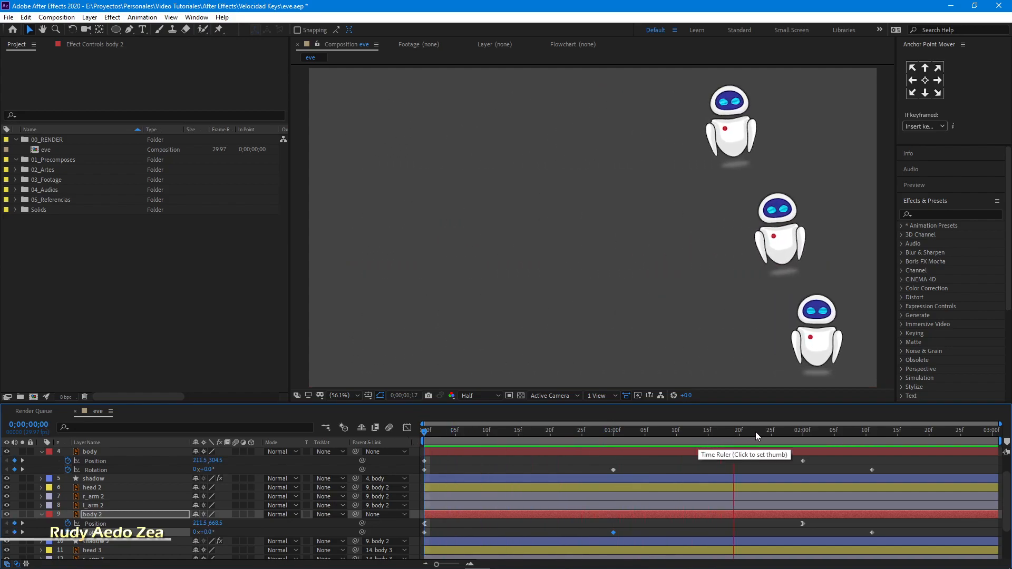
key("space")
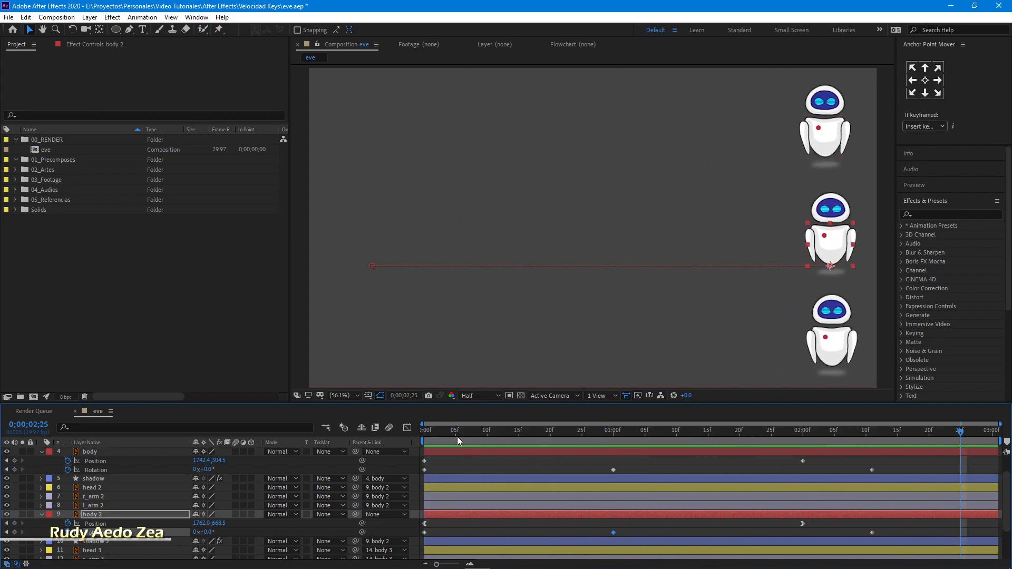
Apply Easy Ease Out to body 2's rotation keyframe at 0;00 and Easy Ease In to the one at 2;11.
key("Home")
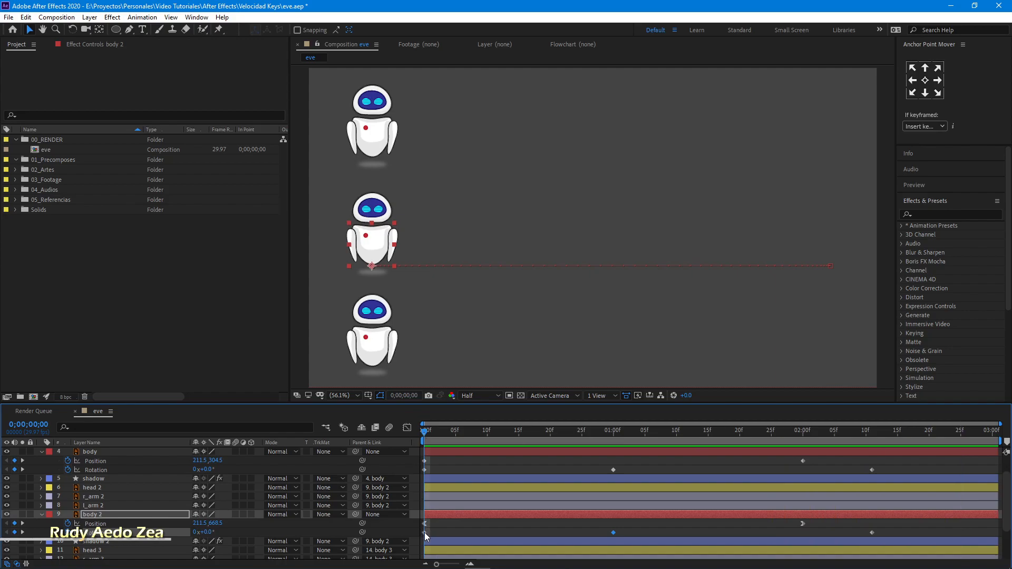
right_click(425, 533)
mouse_move(478, 525)
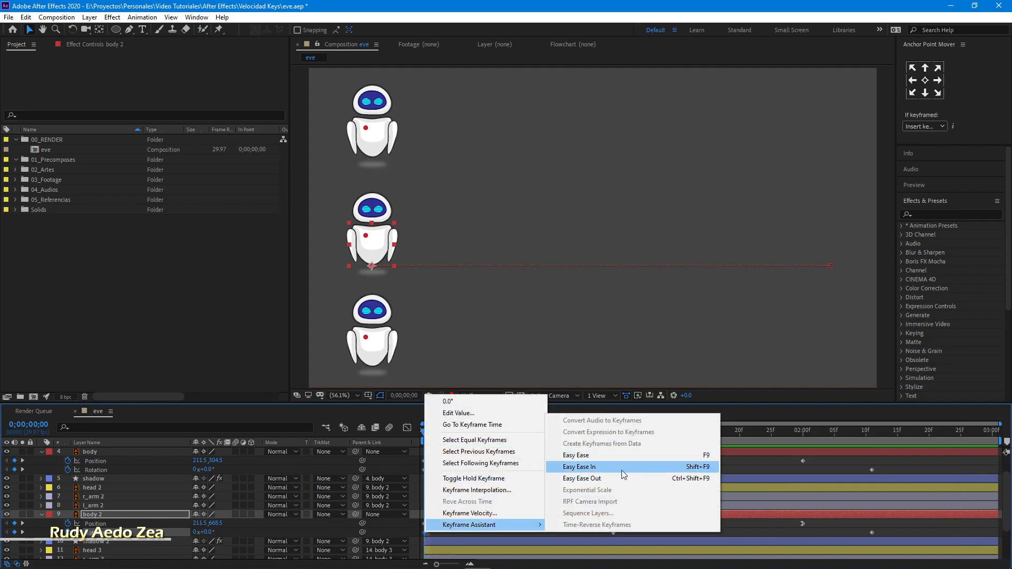
left_click(599, 479)
left_click_drag(857, 440, 871, 435)
right_click(873, 533)
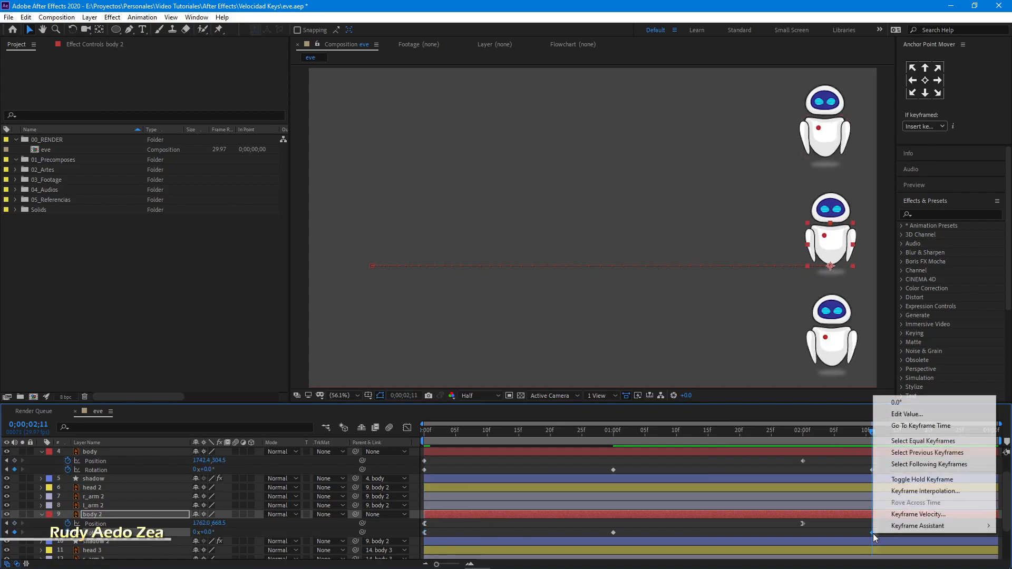
mouse_move(917, 526)
left_click(751, 470)
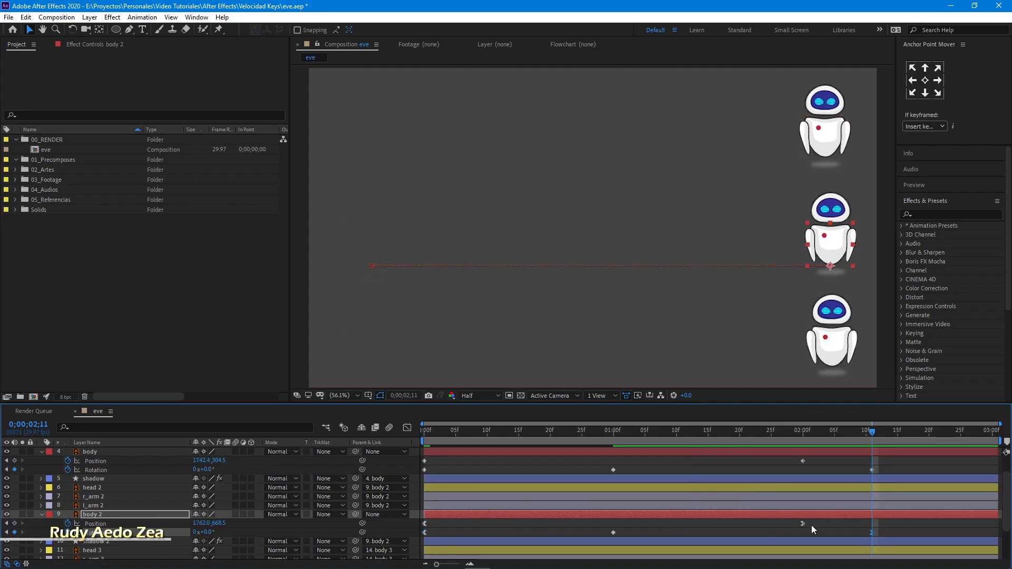
Apply Easy Ease to body 2's middle rotation keyframe at 1;00 and play the animation from the start.
left_click_drag(606, 430, 612, 431)
left_click(613, 532)
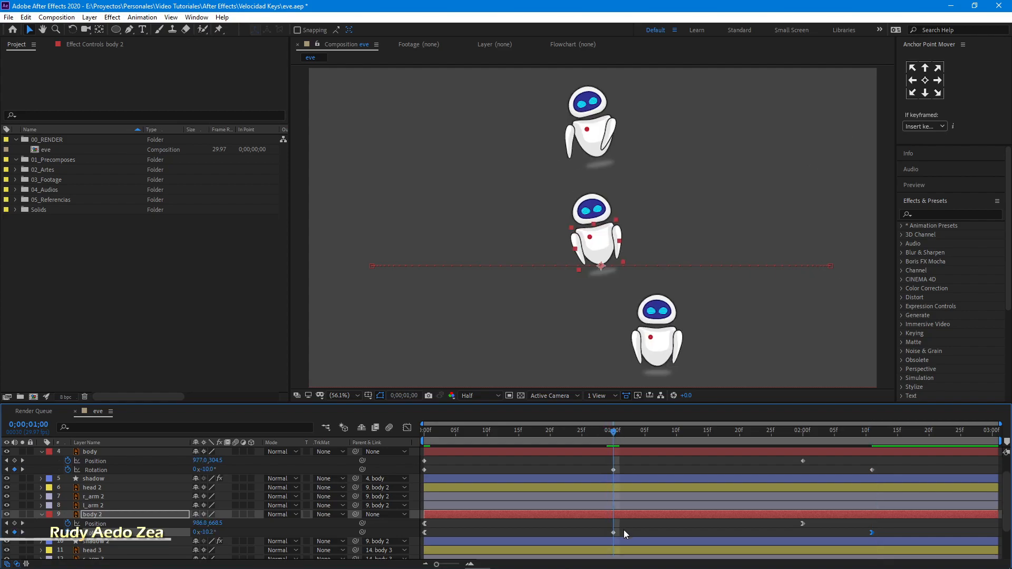
right_click(612, 531)
mouse_move(687, 524)
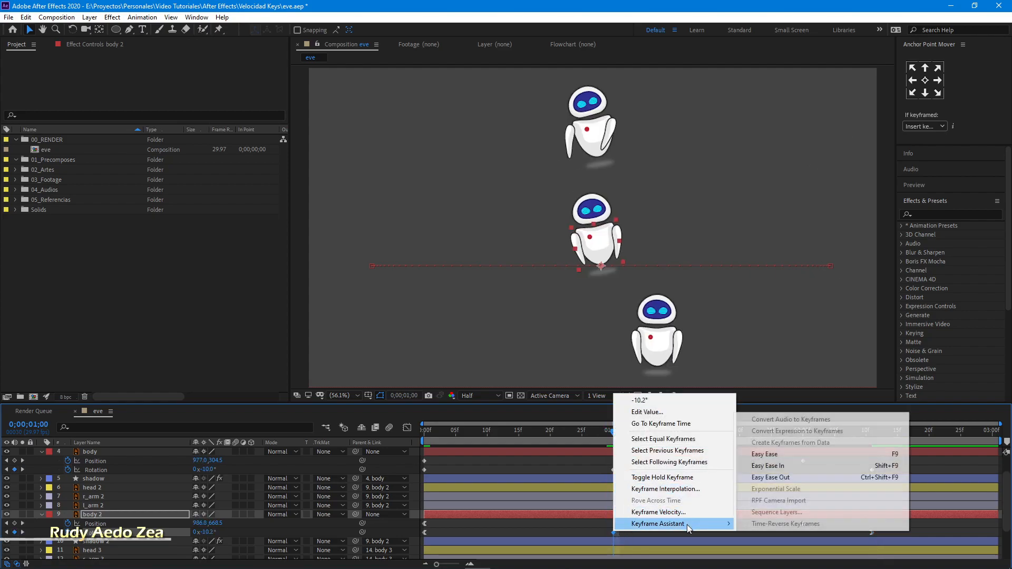
left_click(784, 453)
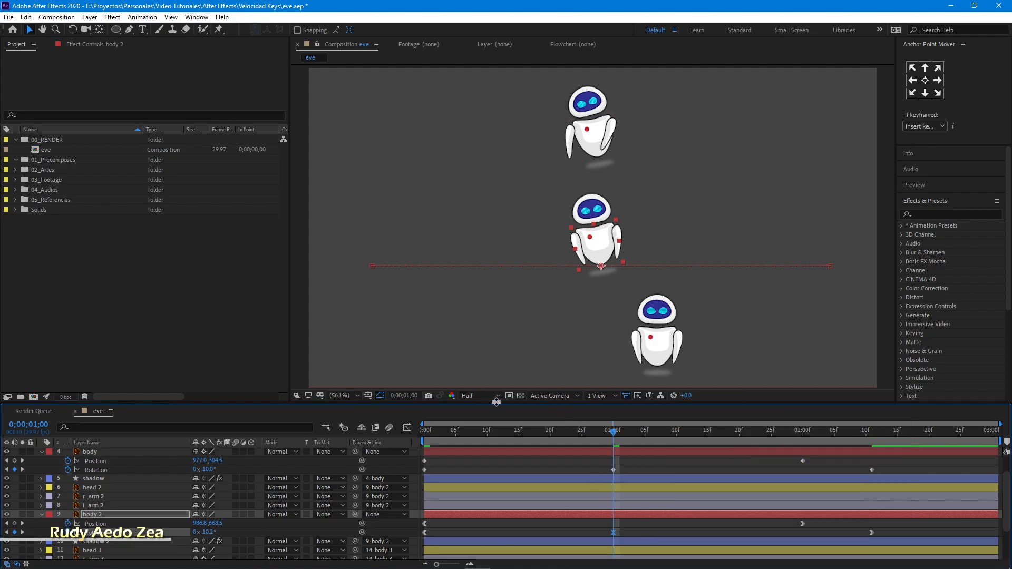
key("Home")
key("space")
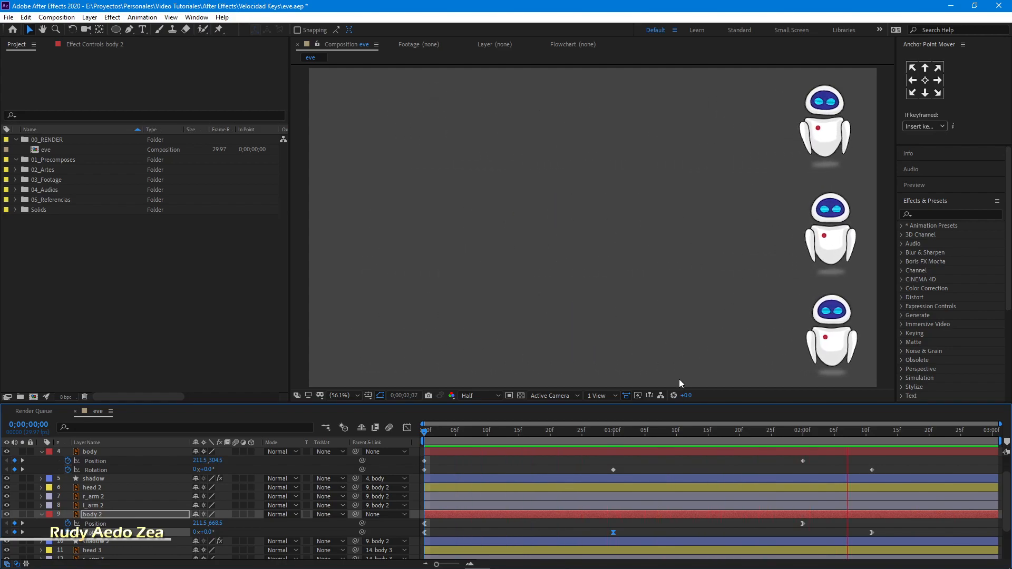
Go to 1;00 and reveal the l_arm layer's rotation keyframes for reference.
left_click(613, 432)
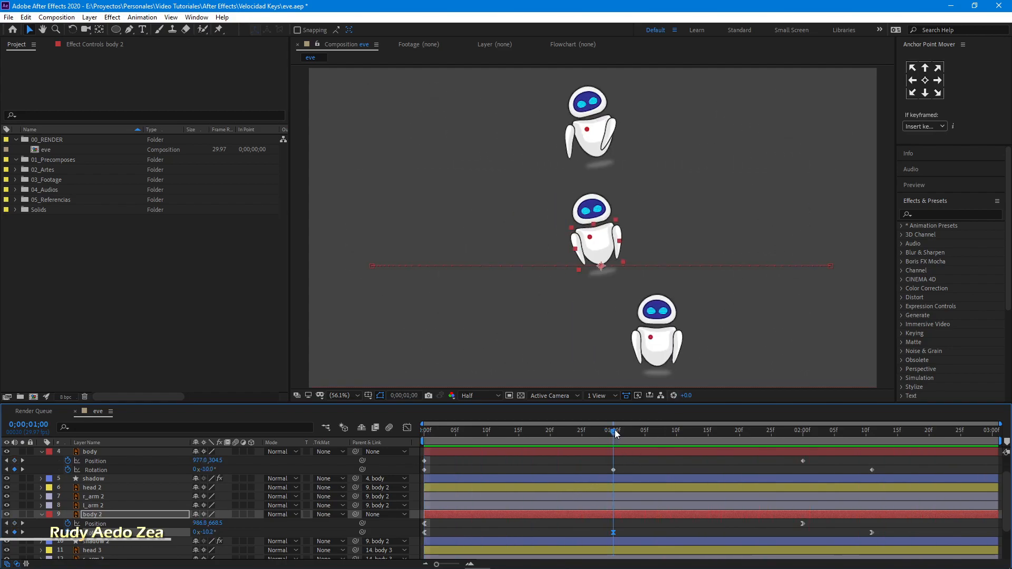
left_click_drag(615, 431, 614, 464)
scroll(605, 485, "up", 1)
left_click(93, 470)
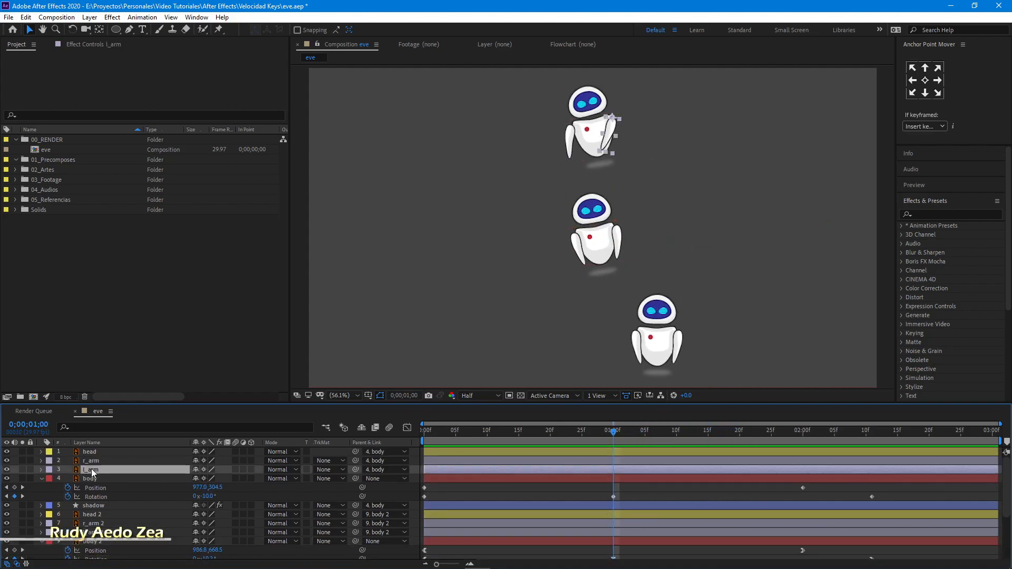
key("u")
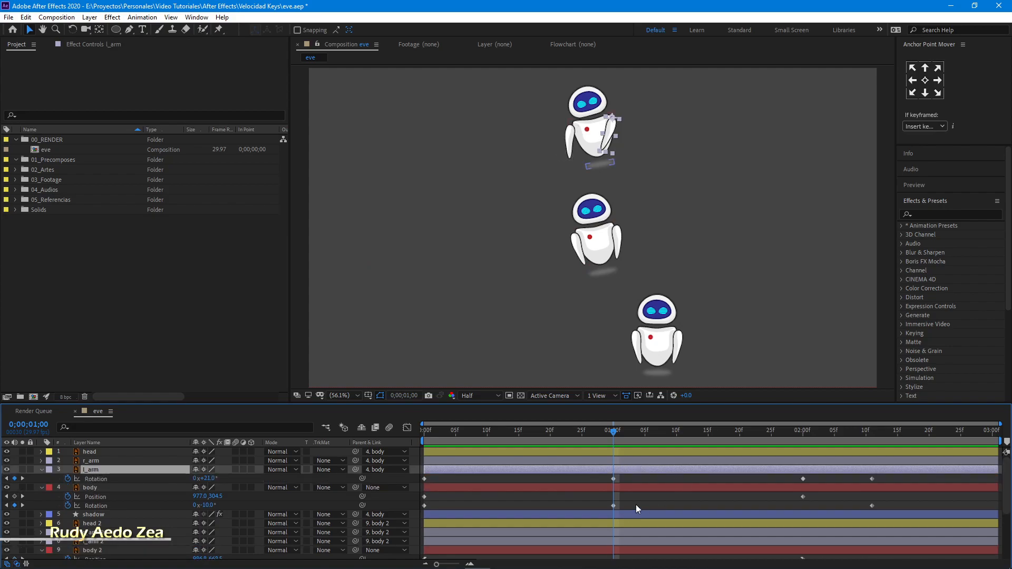
Add a 0° rotation keyframe at 0;00 to the r_arm 2 and l_arm 2 layers together.
scroll(760, 490, "down", 5)
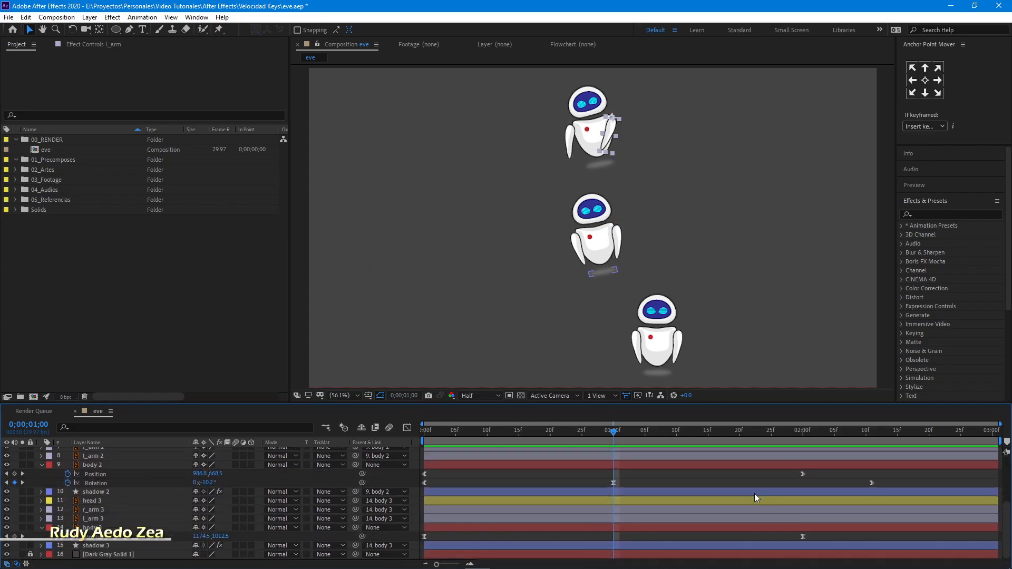
left_click(573, 520)
left_click(578, 509, "shift")
left_click(597, 457)
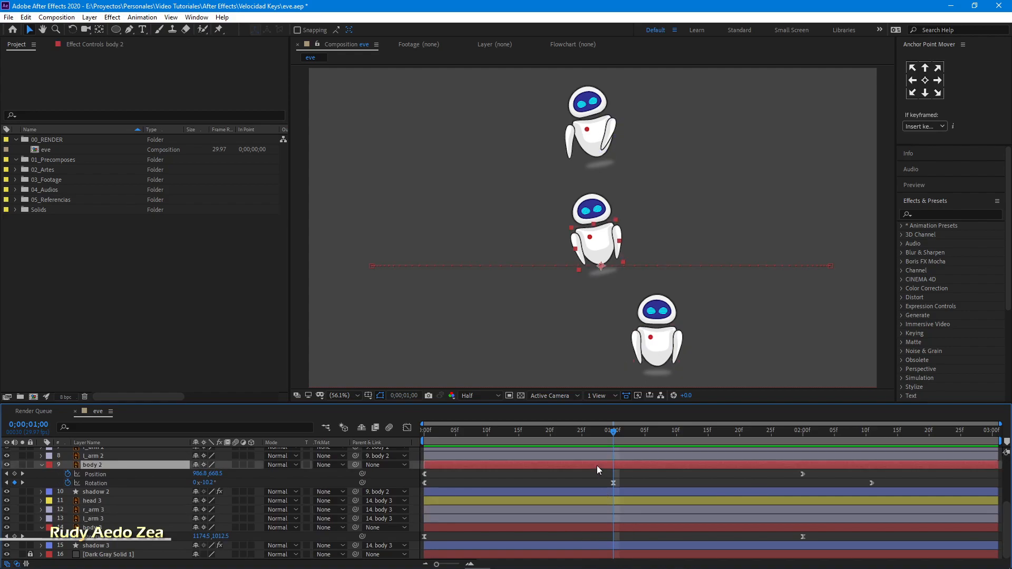
scroll(603, 470, "up", 3)
left_click(596, 501, "shift")
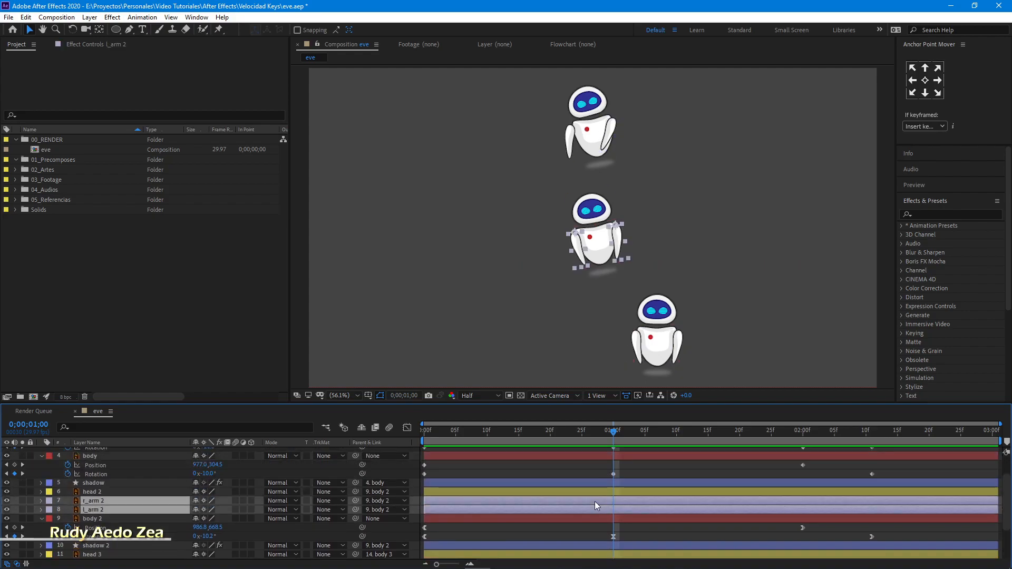
key("alt+shift+r")
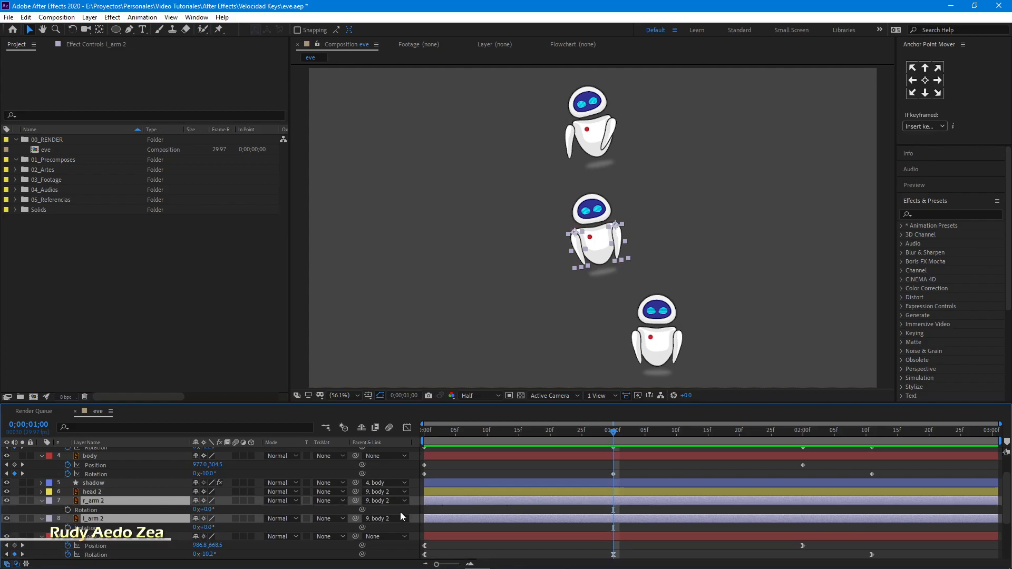
left_click_drag(450, 436, 396, 435)
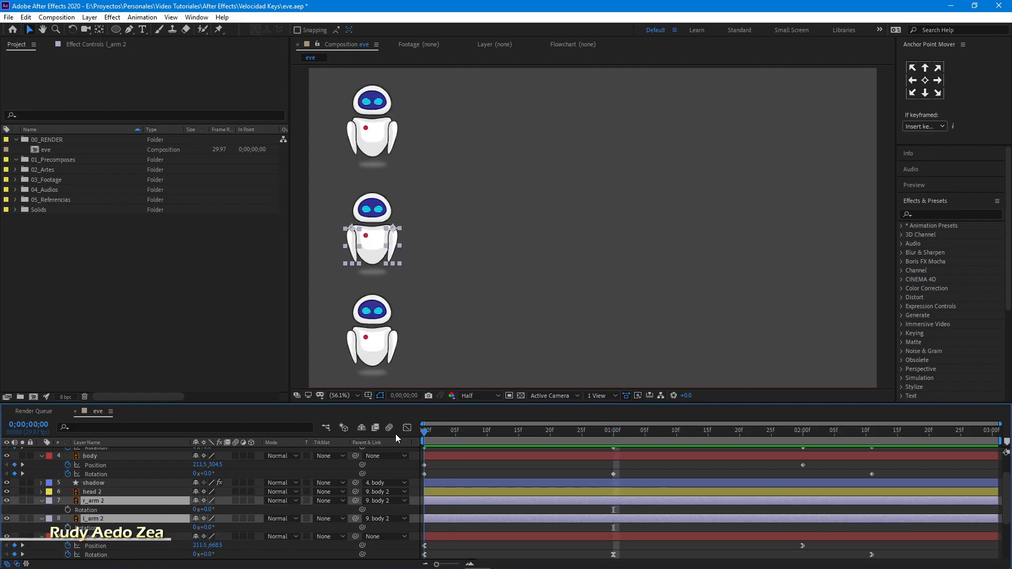
left_click(68, 509)
scroll(625, 484, "down", 1)
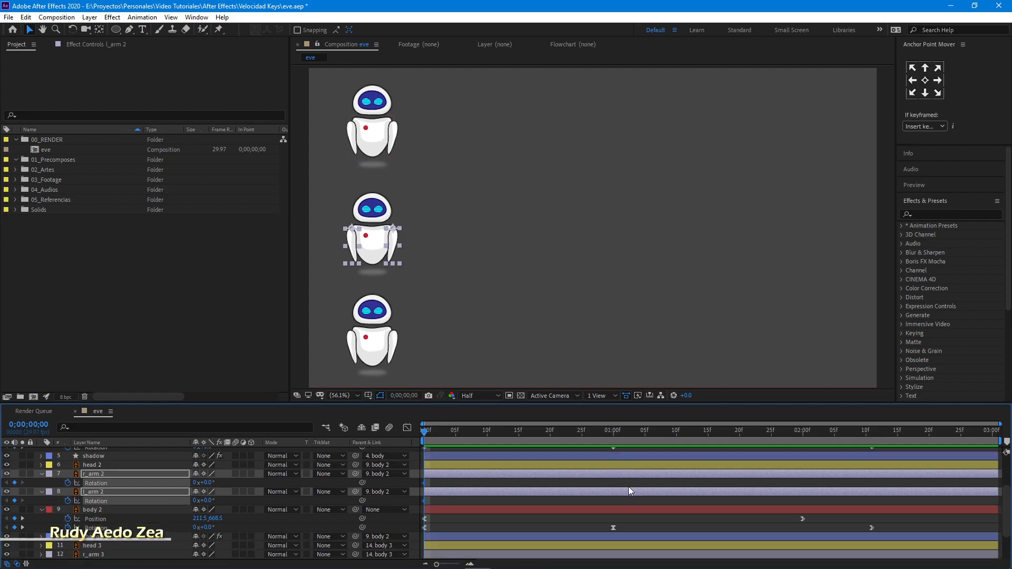
Add rotation keyframes to both arms of robot 2: 0° at 2;11 and -13.1° at 2;00.
scroll(854, 464, "up", 1)
scroll(847, 478, "down", 1)
left_click(871, 434)
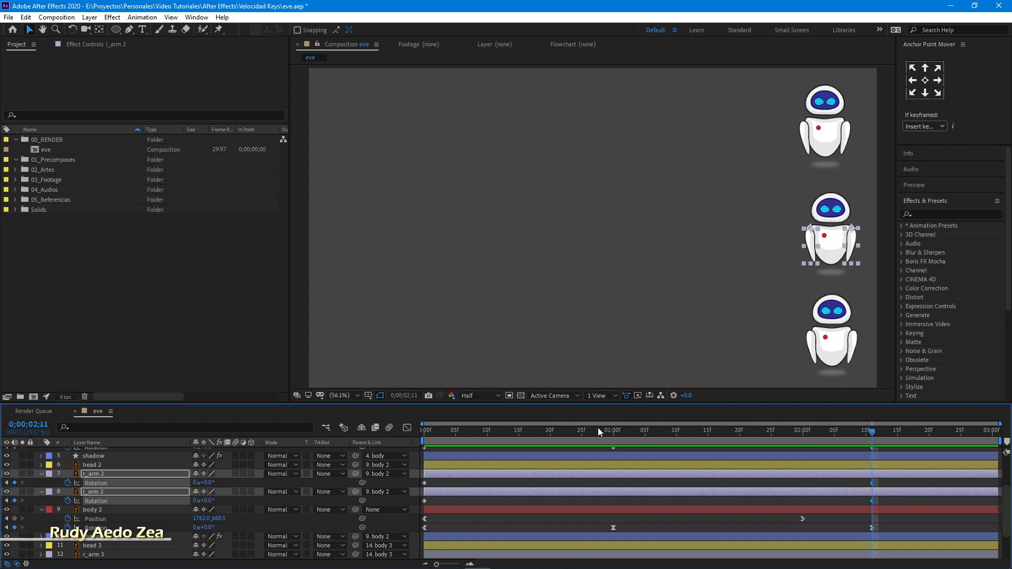
mouse_move(804, 432)
left_mouse_down()
mouse_move(781, 447)
mouse_move(802, 447)
left_mouse_up()
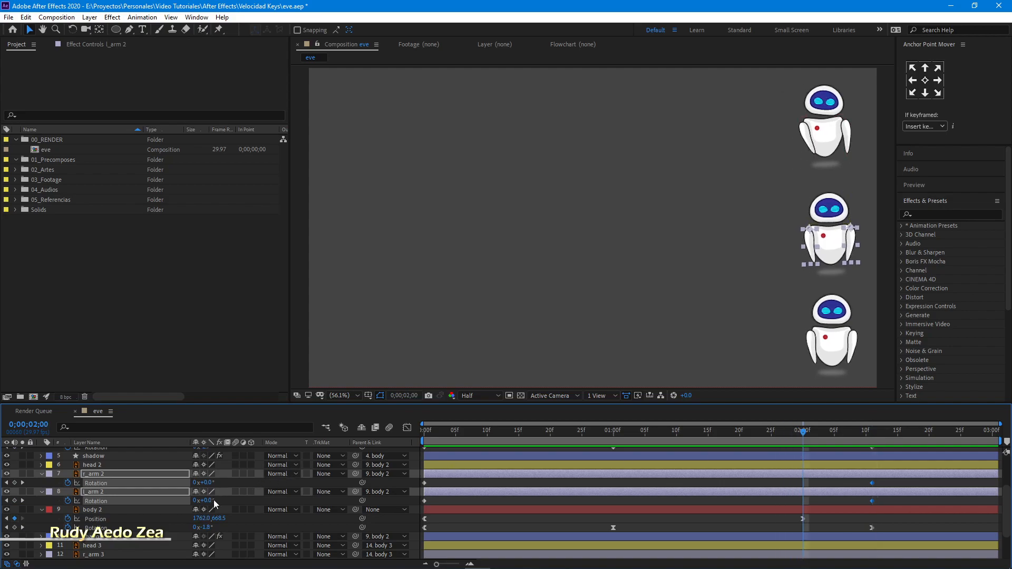
left_click_drag(208, 501, 142, 505)
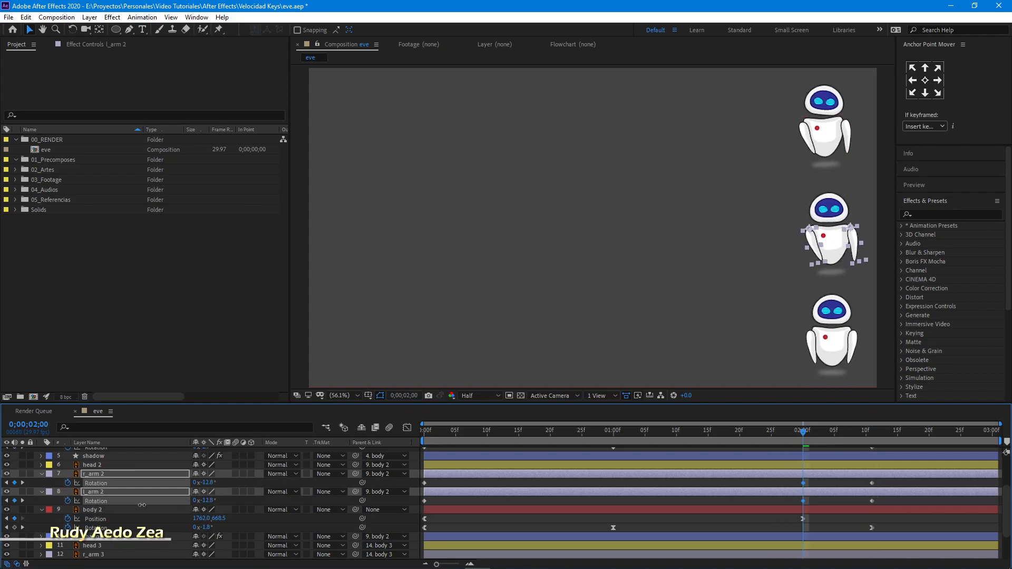
Set the rotation of r_arm 2 and l_arm 2 to 17.6° at 1;00 and play the animation from the start.
left_click(612, 434)
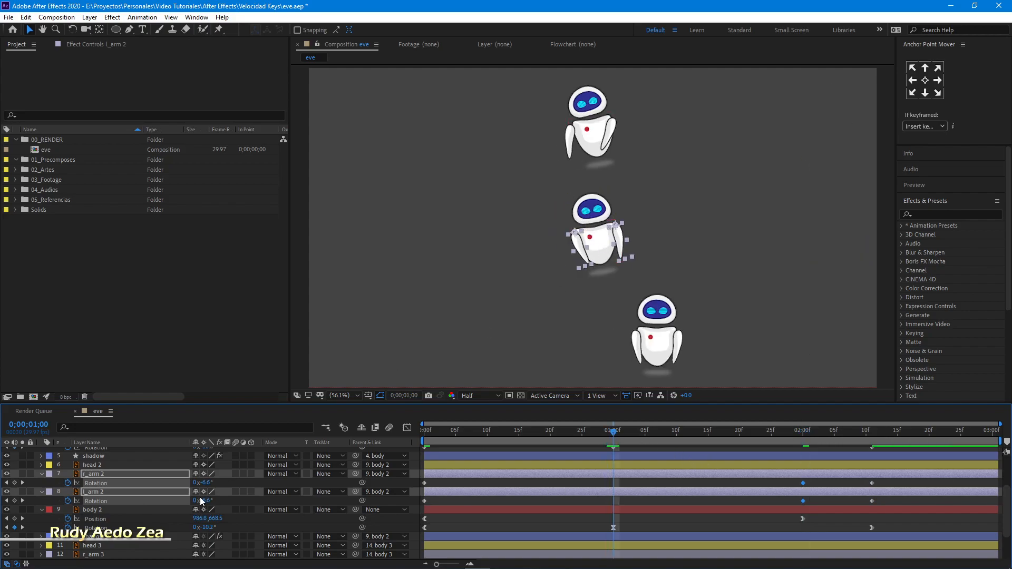
left_click_drag(208, 483, 335, 485)
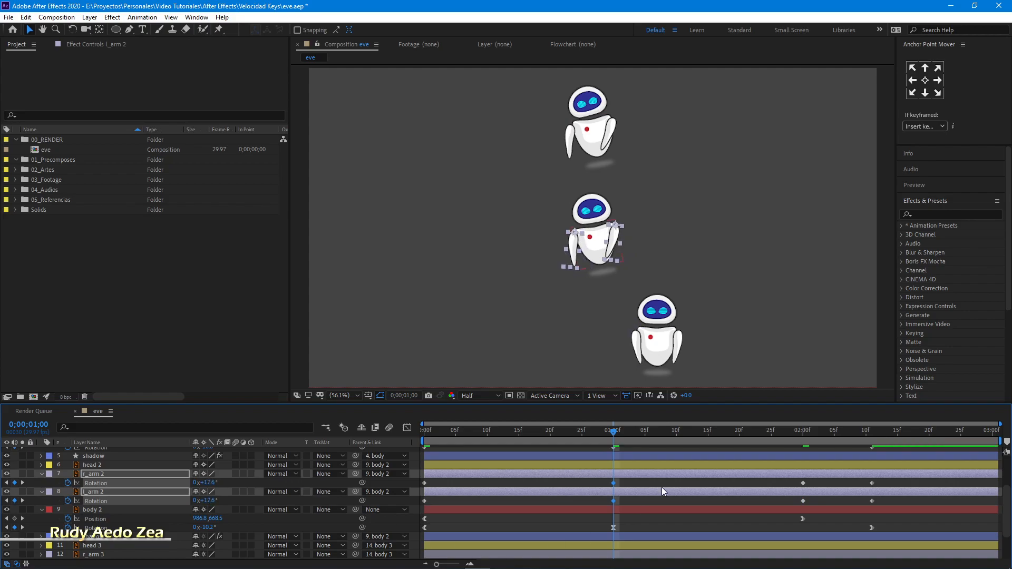
left_click_drag(495, 431, 384, 440)
key("space")
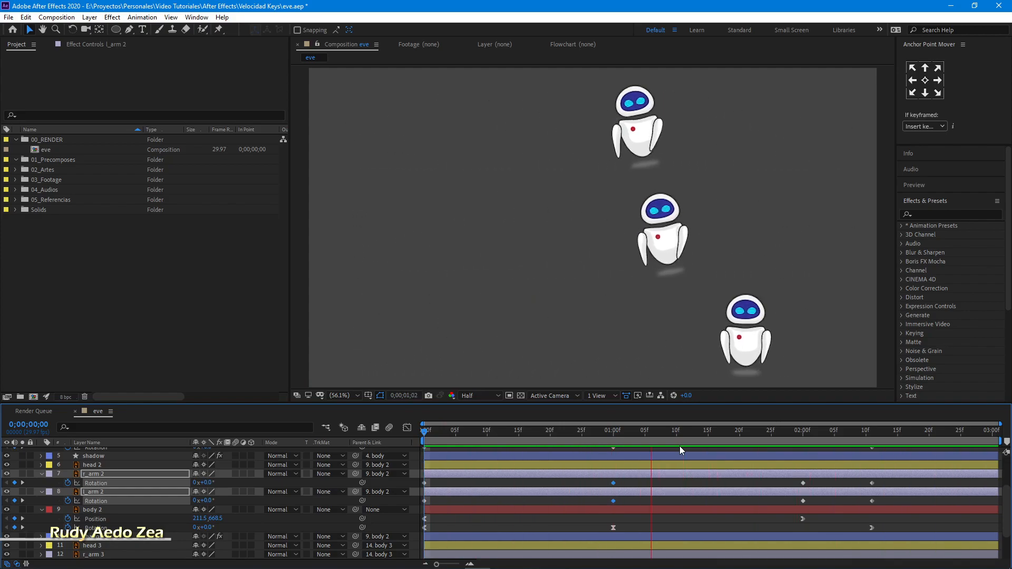
Apply Easy Ease Out to both arm 2 layers' rotation keyframes at 0;00 and Easy Ease In to those at 2;00 and 2;11.
left_click(611, 431)
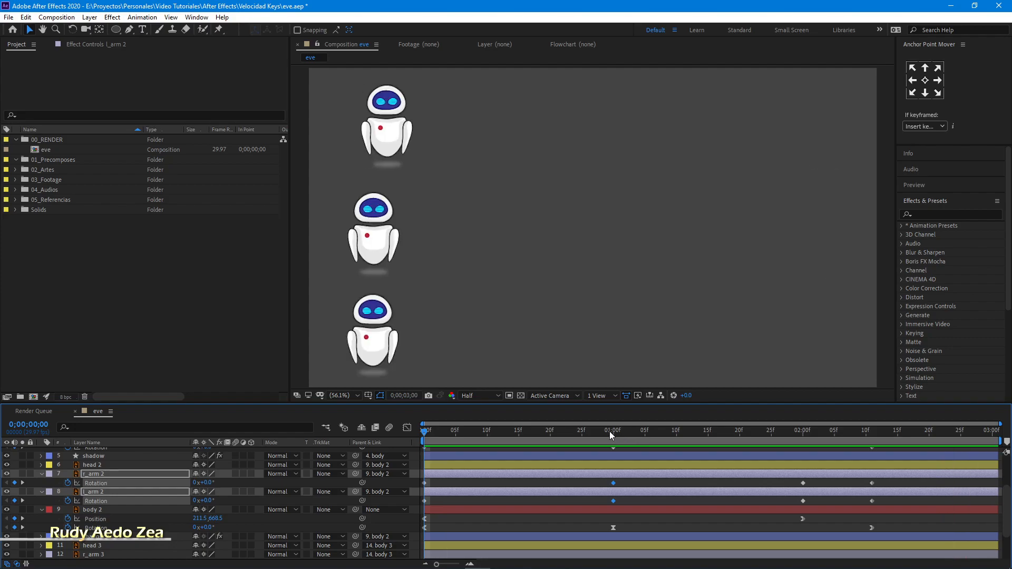
left_click_drag(421, 480, 447, 502)
right_click(426, 500)
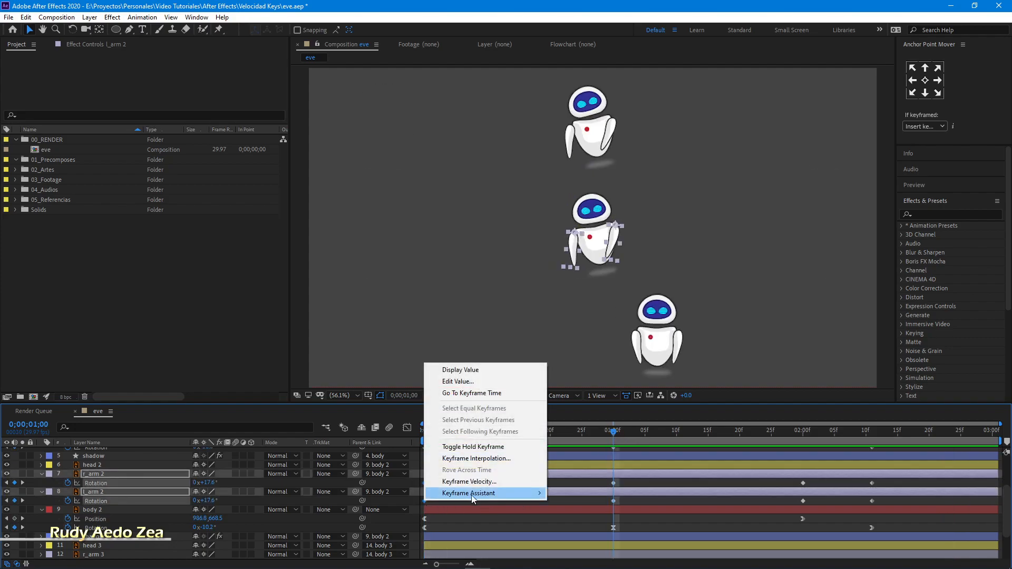
mouse_move(471, 494)
left_click(603, 448)
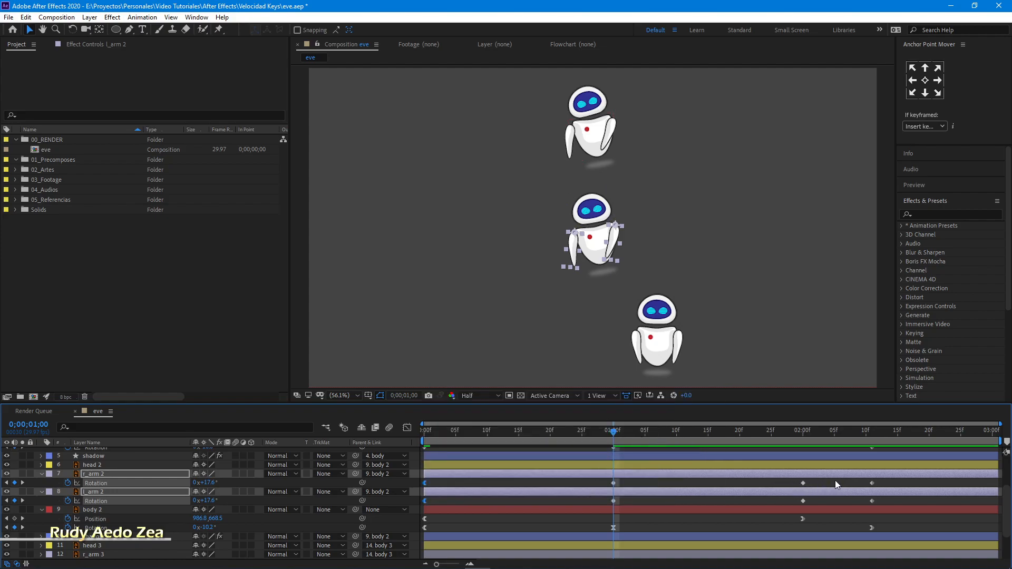
left_click_drag(791, 480, 874, 508)
right_click(872, 501)
mouse_move(916, 495)
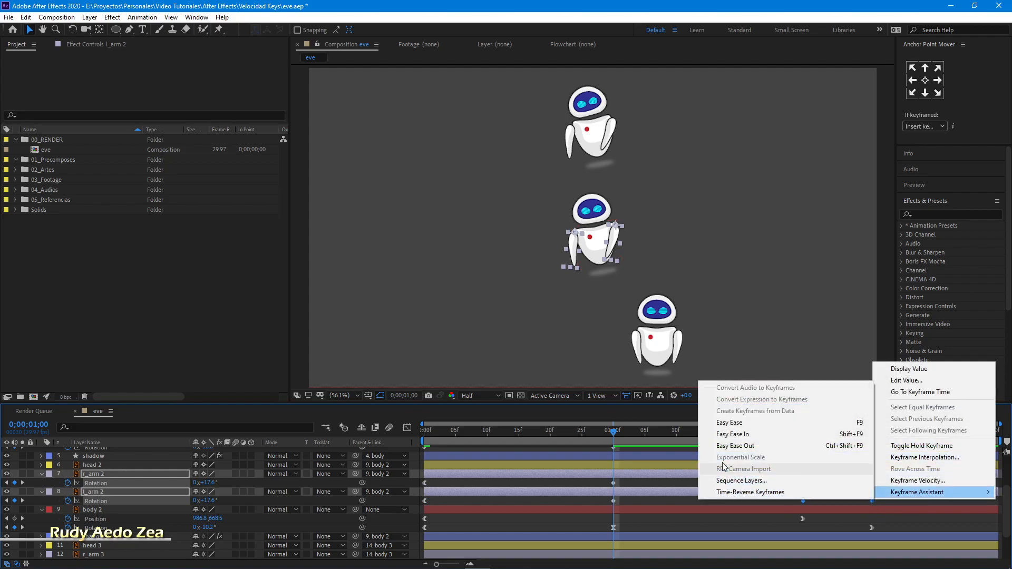
left_click(749, 434)
Apply Easy Ease to both arm 2 layers' rotation keyframes at 1;00 and preview the animation from the start.
left_click_drag(630, 485, 596, 505)
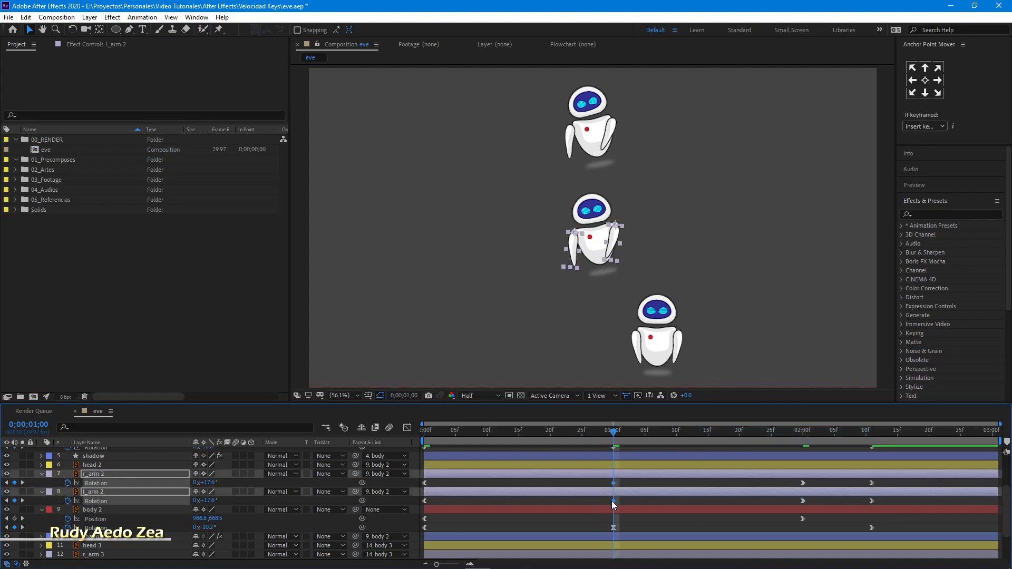
right_click(611, 501)
mouse_move(665, 495)
left_click(798, 425)
left_click_drag(507, 433, 416, 436)
key("space")
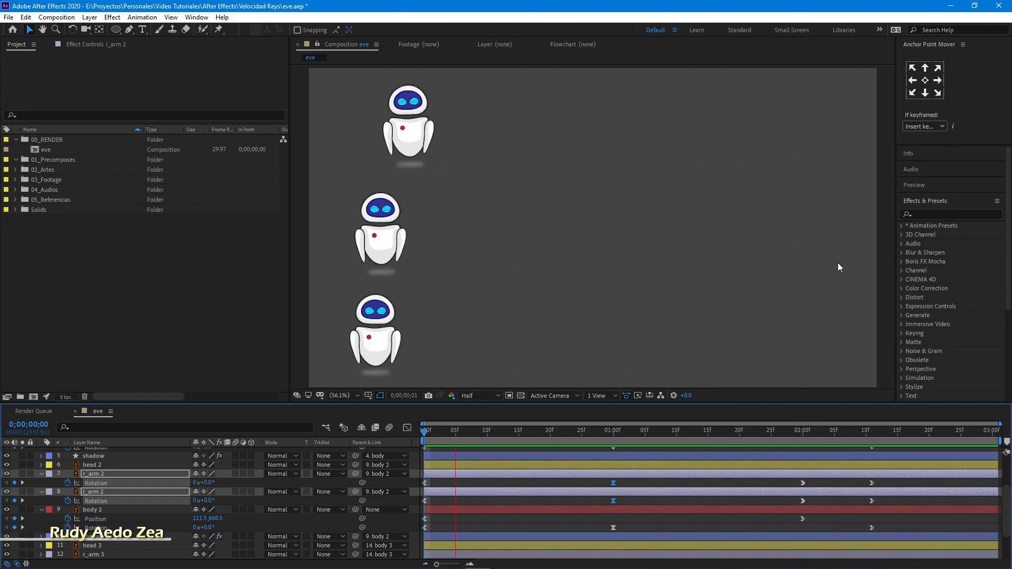
Add 0° rotation keyframes to the head 2 layer at 0;00 and 2;11.
left_click(615, 432)
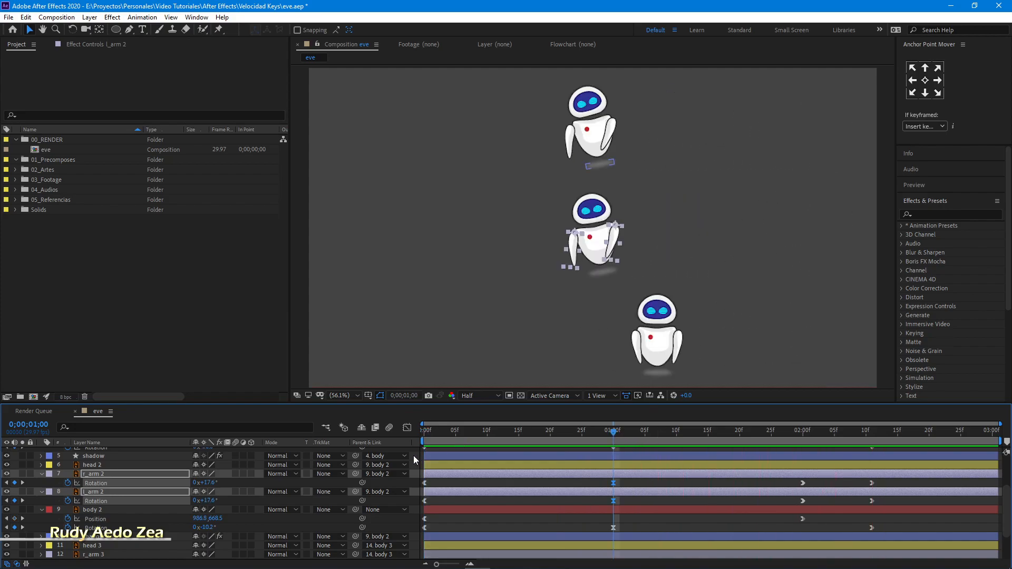
left_click(428, 430)
left_click(384, 208)
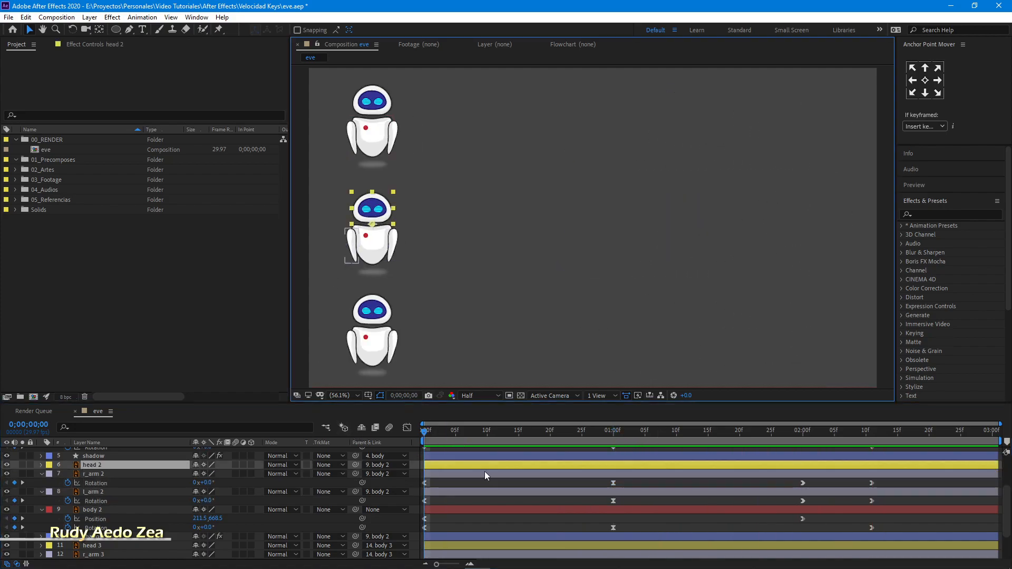
key("r")
left_click(68, 473)
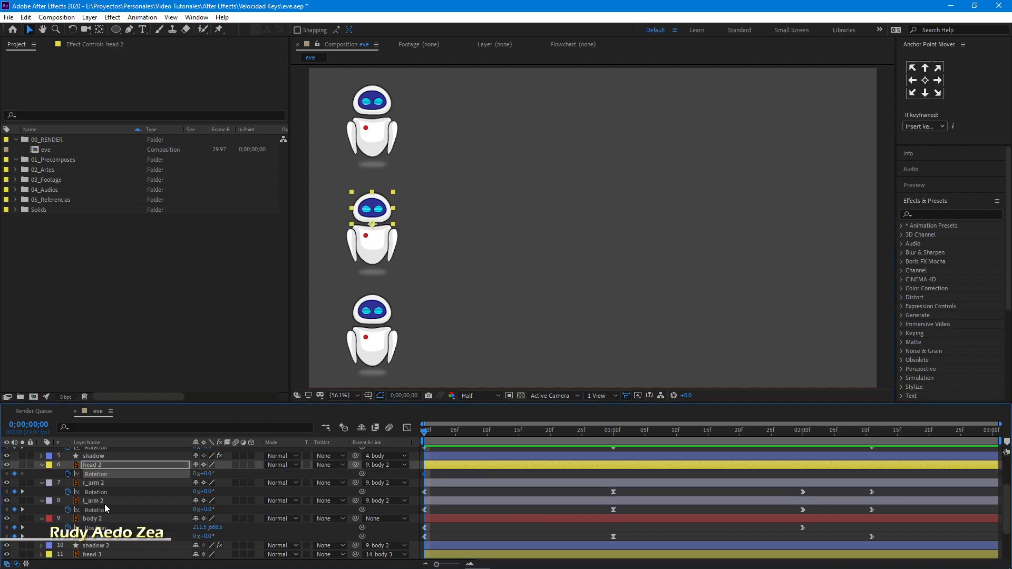
left_click(872, 433)
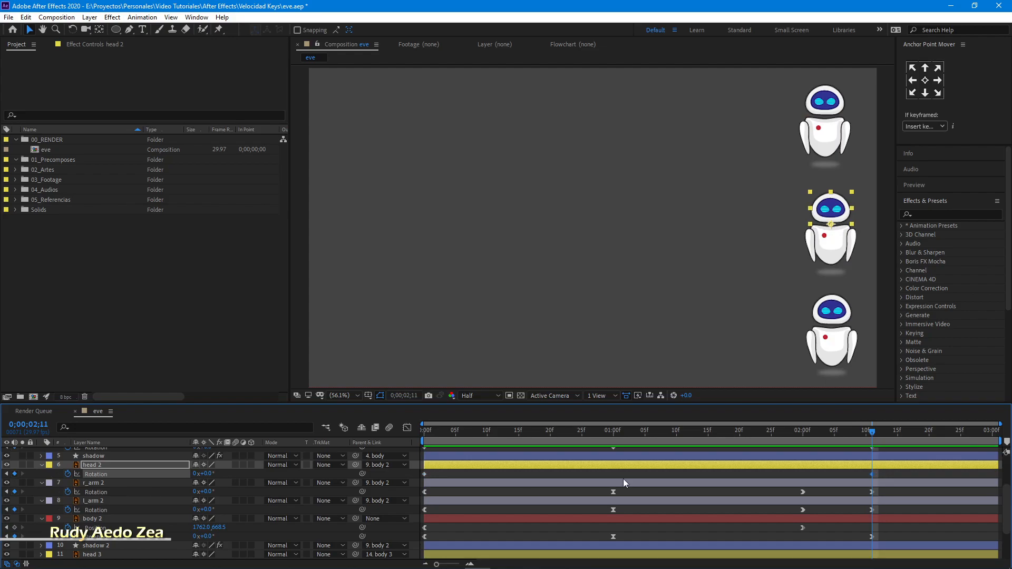
Set head 2's rotation to about 5.4° at 2;00 and -11.4° at 1;00.
left_click_drag(810, 433, 803, 431)
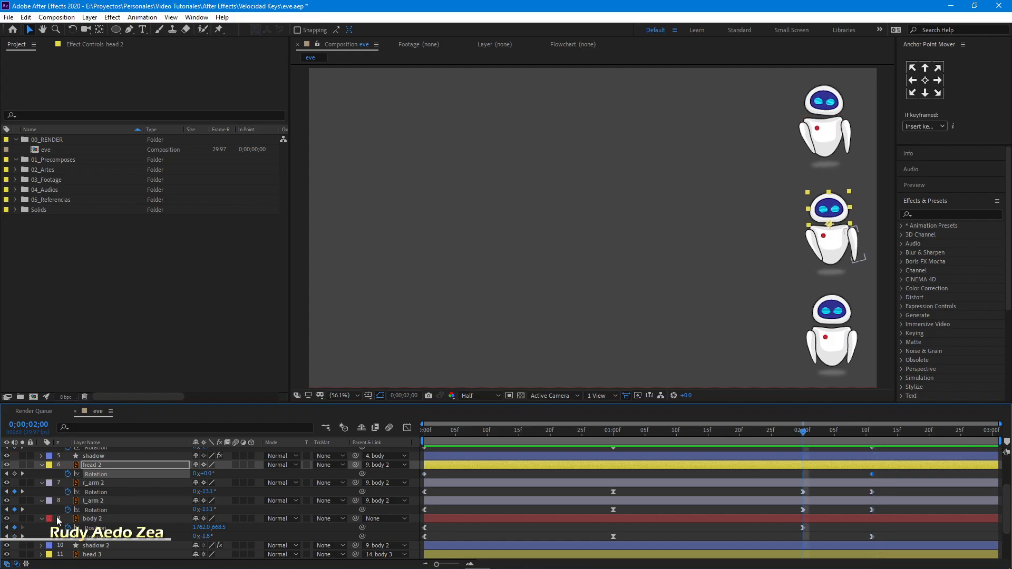
left_click_drag(211, 476, 243, 479)
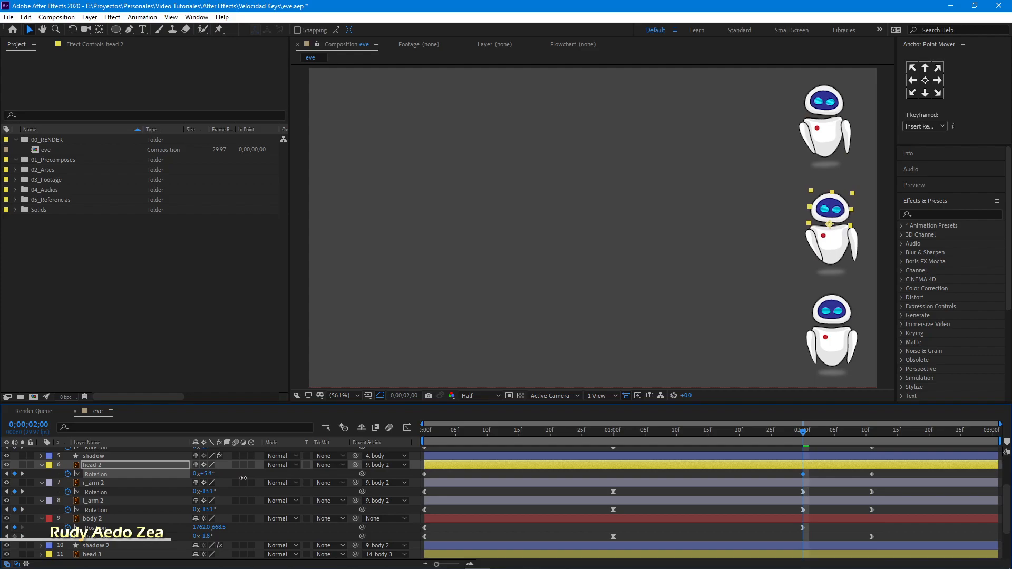
left_click(610, 433)
left_click_drag(201, 474, 144, 481)
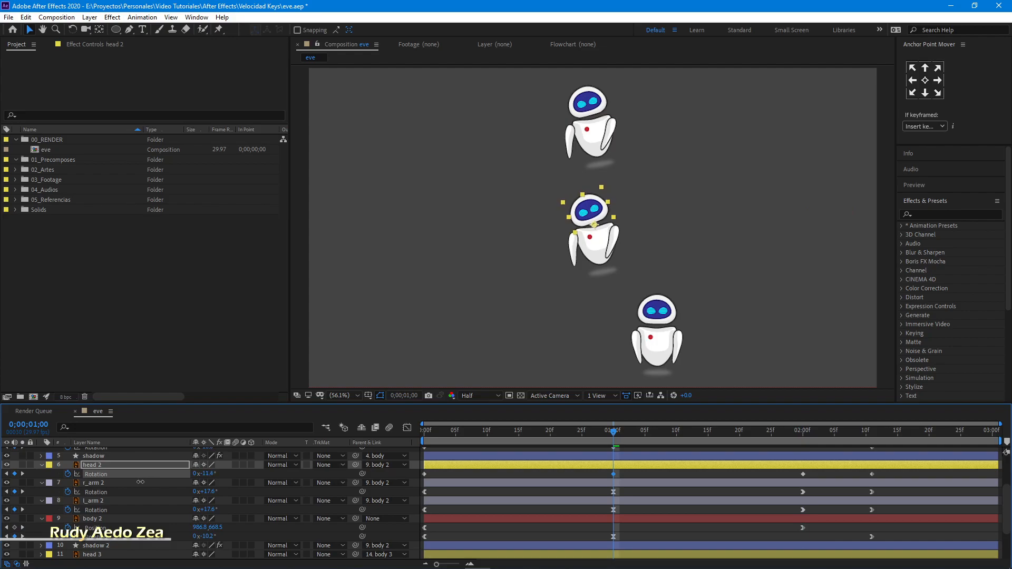
Apply Easy Ease Out to head 2's rotation keyframe at 0;00 and Easy Ease to the one at 1;00.
right_click(426, 476)
mouse_move(587, 477)
left_click(611, 419)
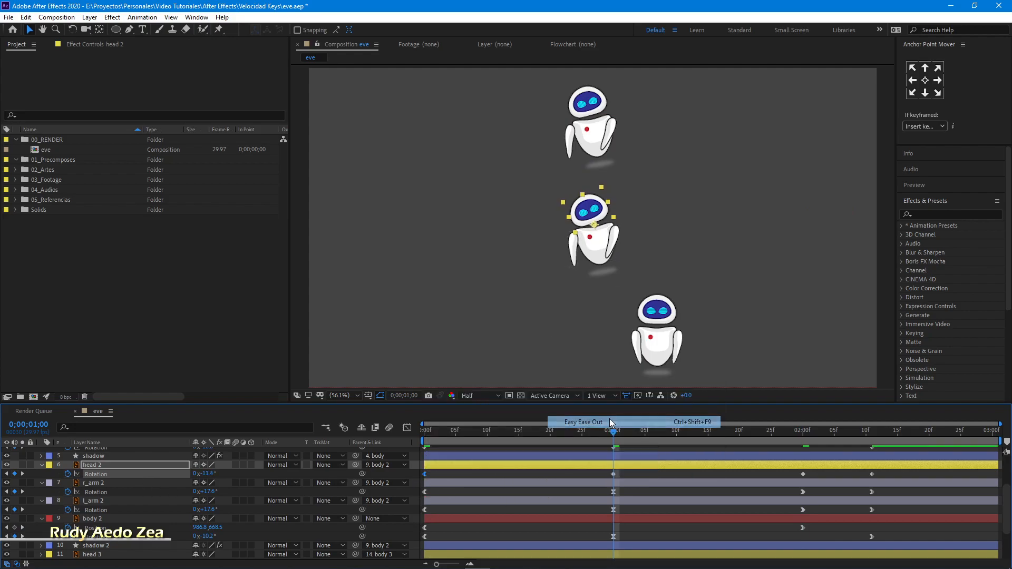
right_click(615, 473)
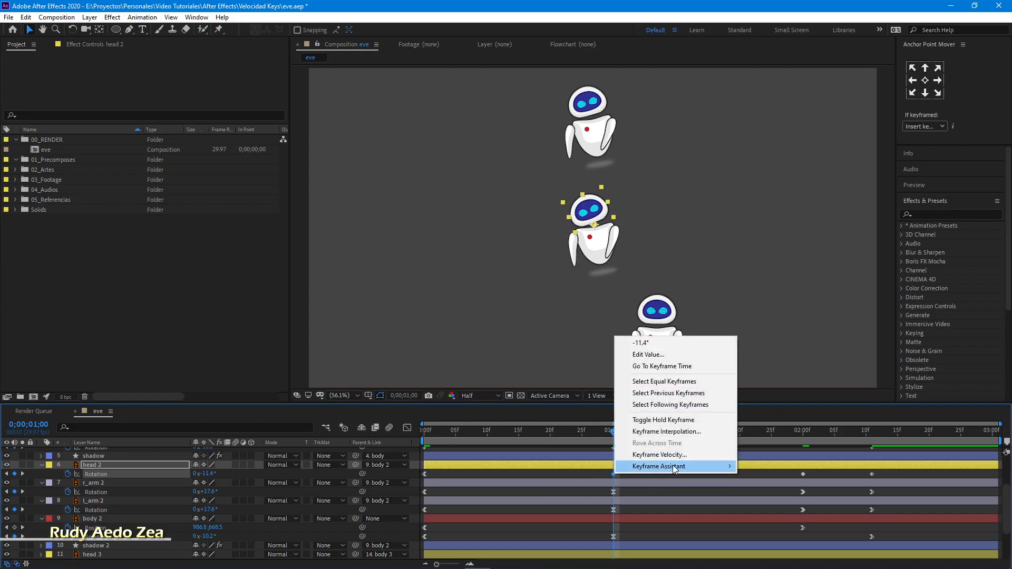
mouse_move(673, 465)
left_click(777, 397)
Apply Easy Ease In to head 2's rotation keyframes at 2;00 and 2;11 and play the animation from the start.
left_click_drag(791, 476, 879, 477)
right_click(873, 475)
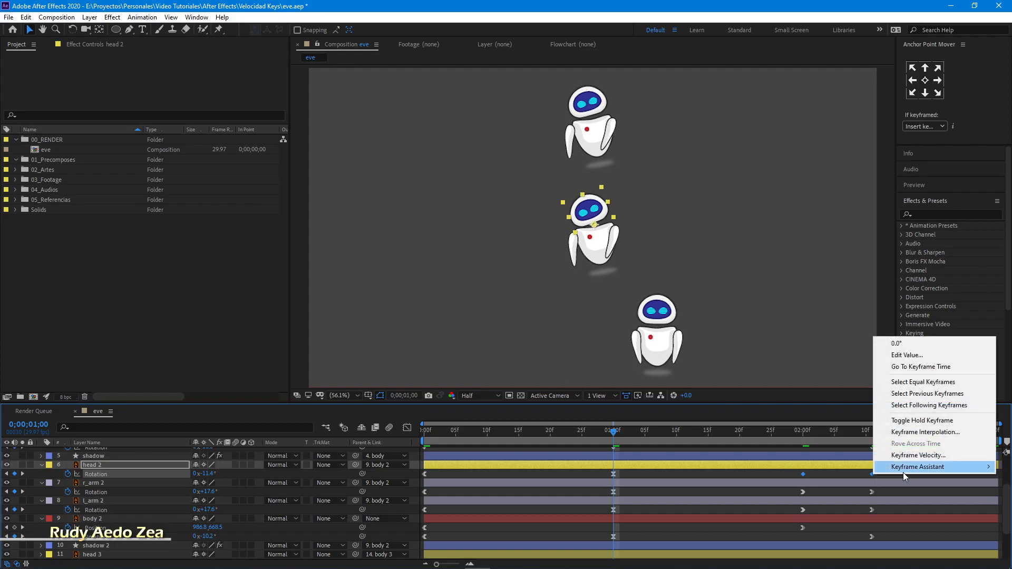
mouse_move(907, 468)
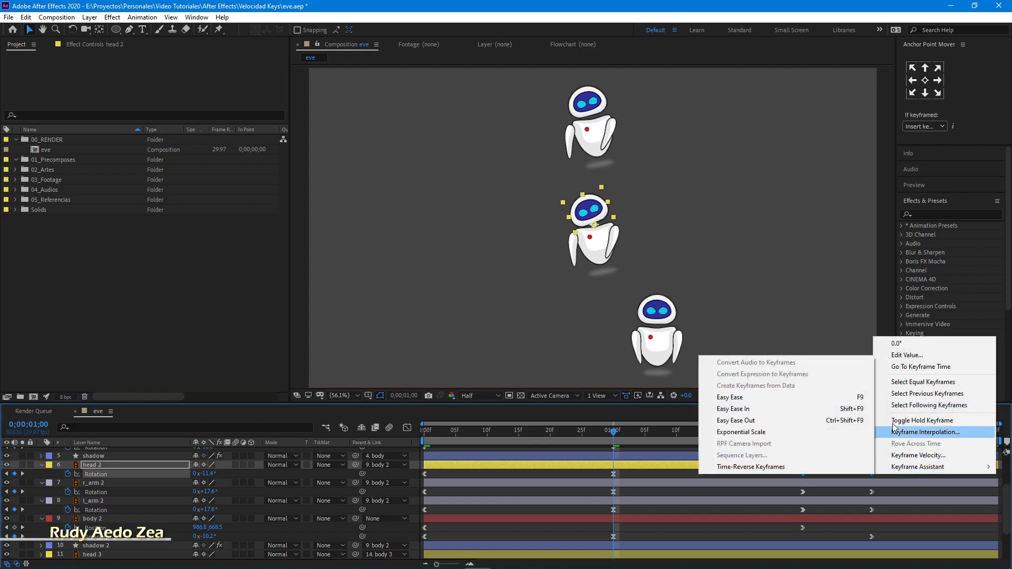
left_click(752, 411)
left_click_drag(516, 433, 331, 448)
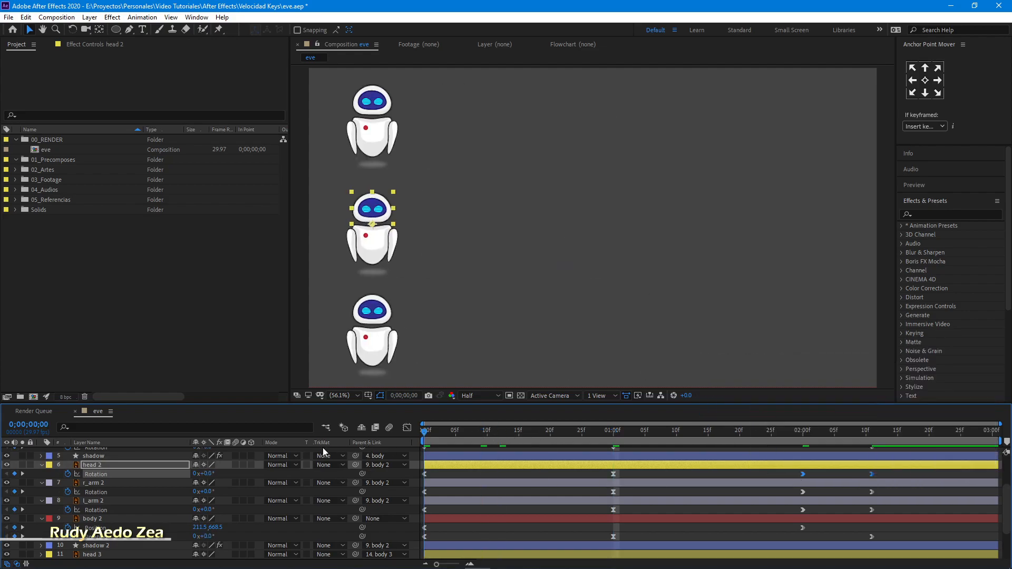
key("space")
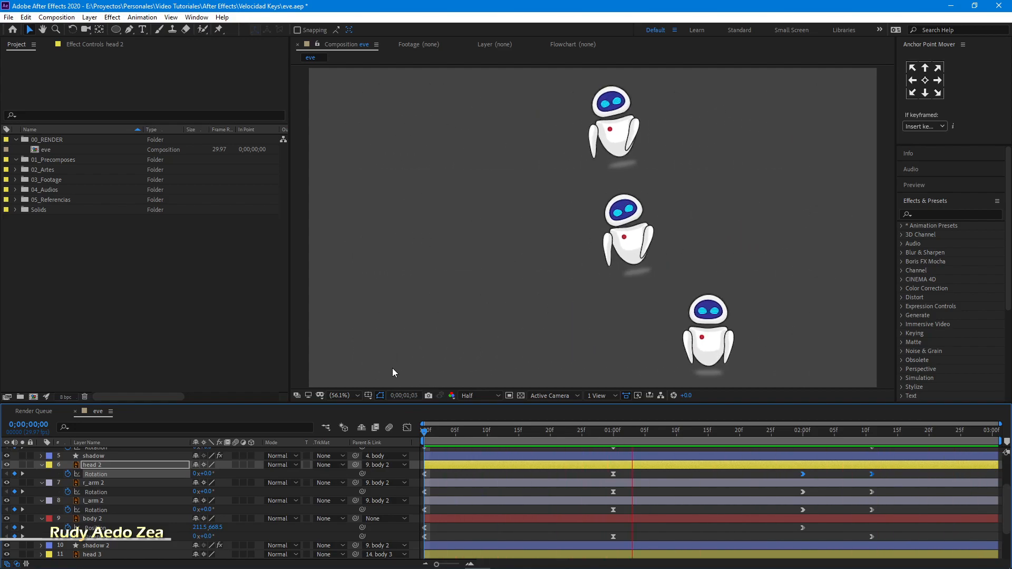
Add 0° rotation keyframes to the body 3 layer at 0;00 and 2;00, showing its position keyframes alongside.
left_click(437, 430)
left_click_drag(416, 434, 424, 439)
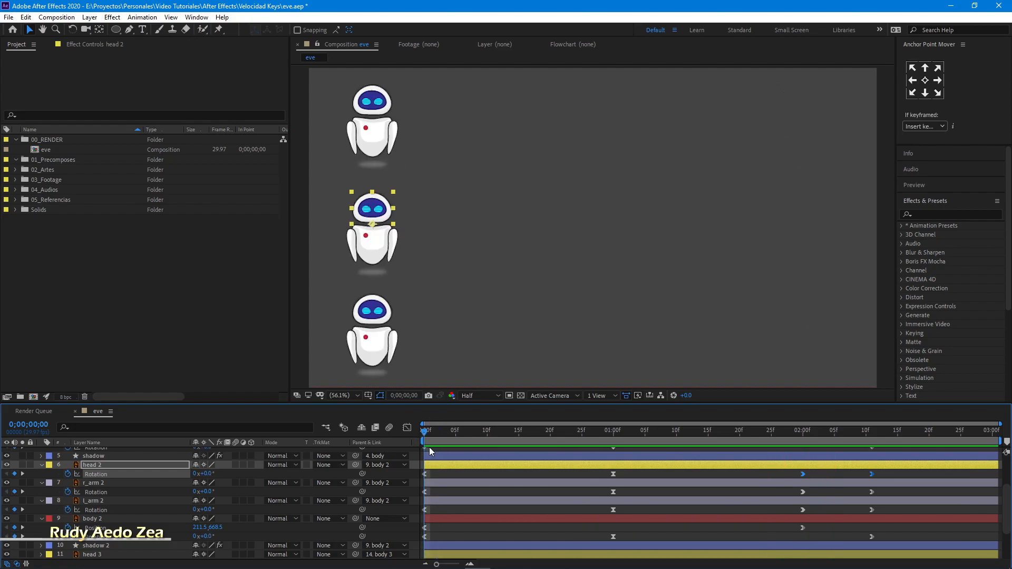
scroll(450, 510, "down", 3)
scroll(538, 487, "up", 3)
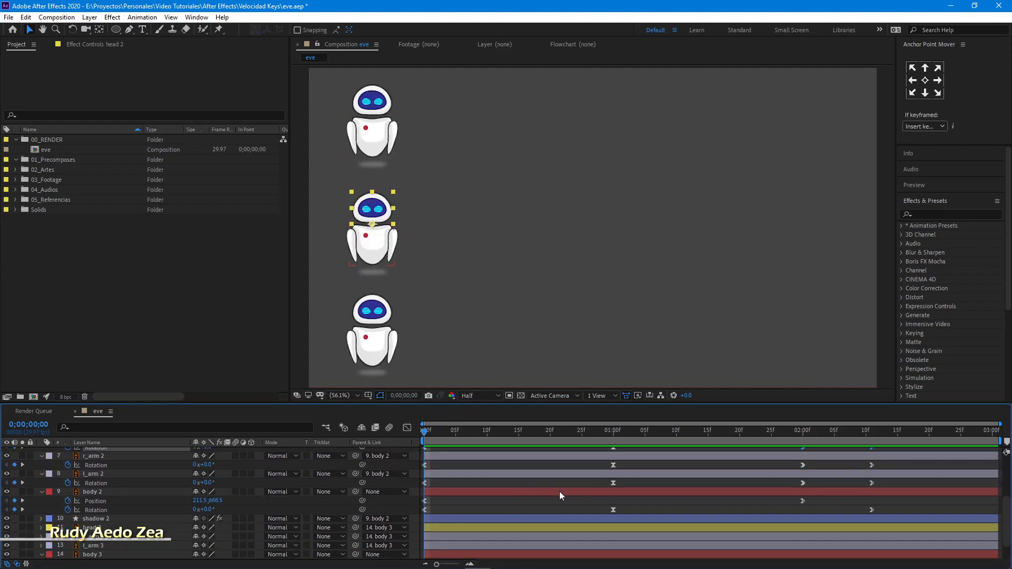
scroll(548, 493, "down", 3)
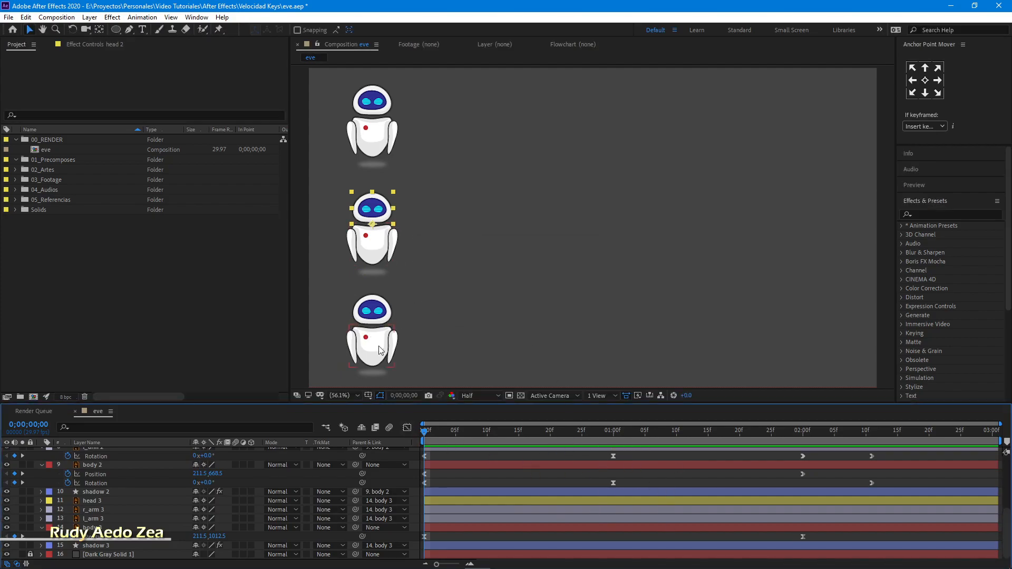
left_click(388, 359)
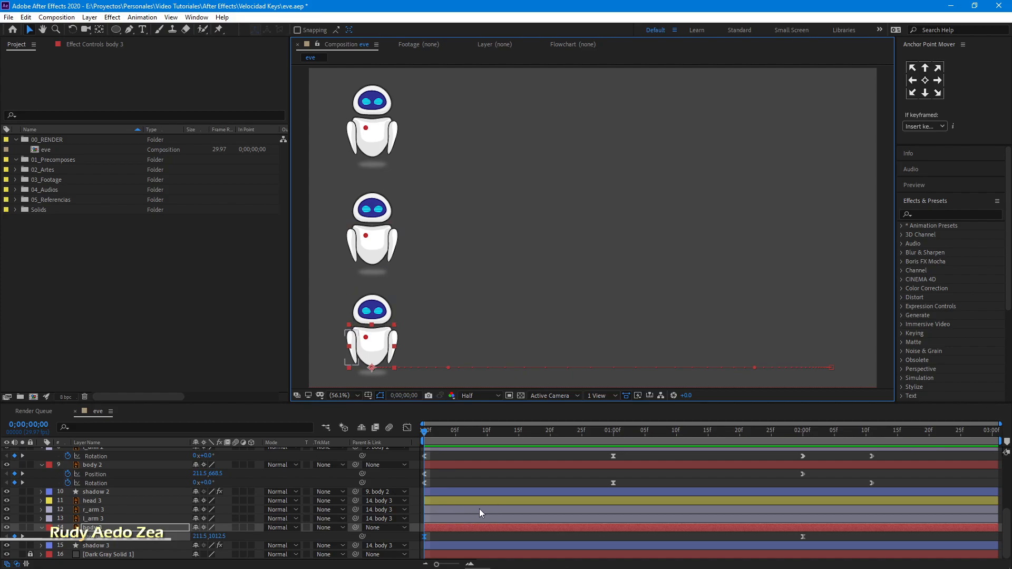
key("r")
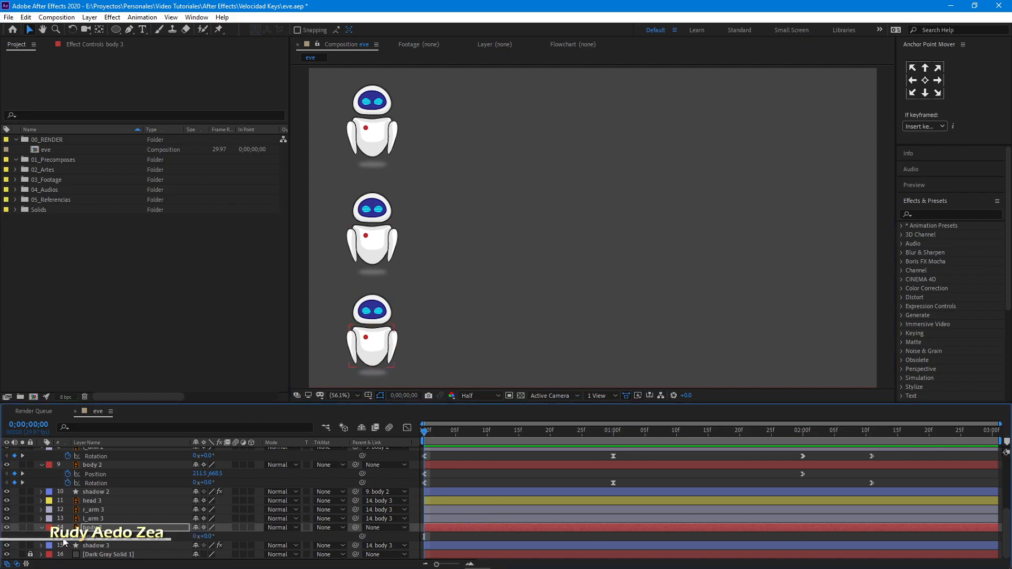
left_click(68, 537)
key("shift+p")
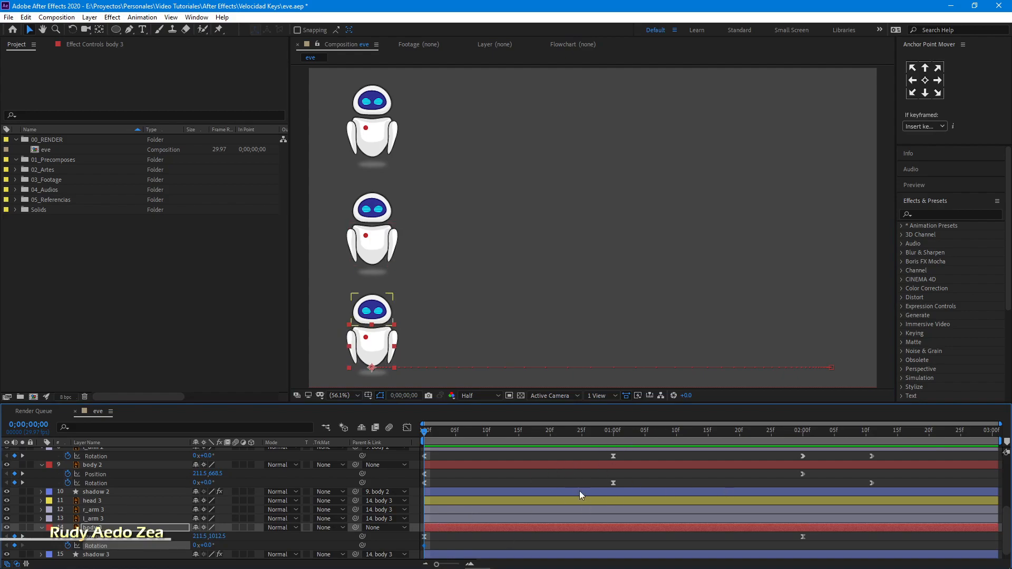
left_click_drag(618, 429, 802, 457)
left_click(7, 555)
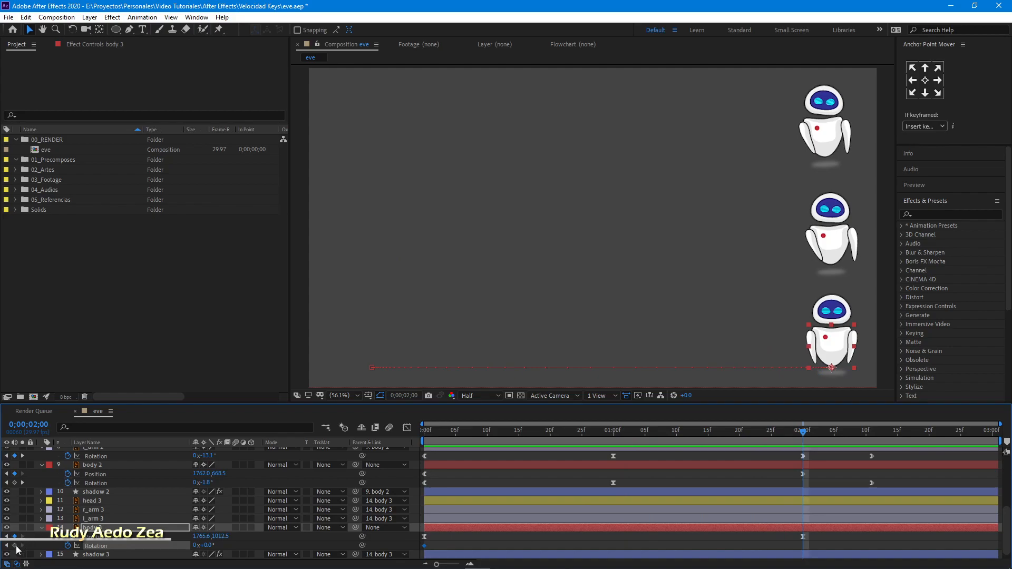
Set body 3's rotation to -15° at 0;27.
mouse_move(598, 435)
left_mouse_down()
mouse_move(654, 439)
mouse_move(585, 445)
mouse_move(615, 443)
left_mouse_up()
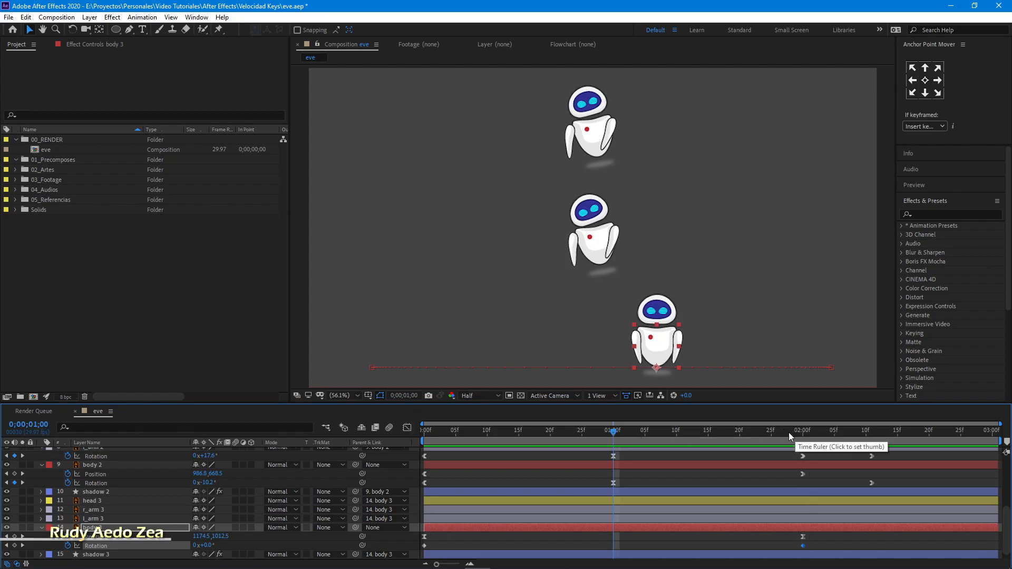
left_click_drag(614, 433, 595, 438)
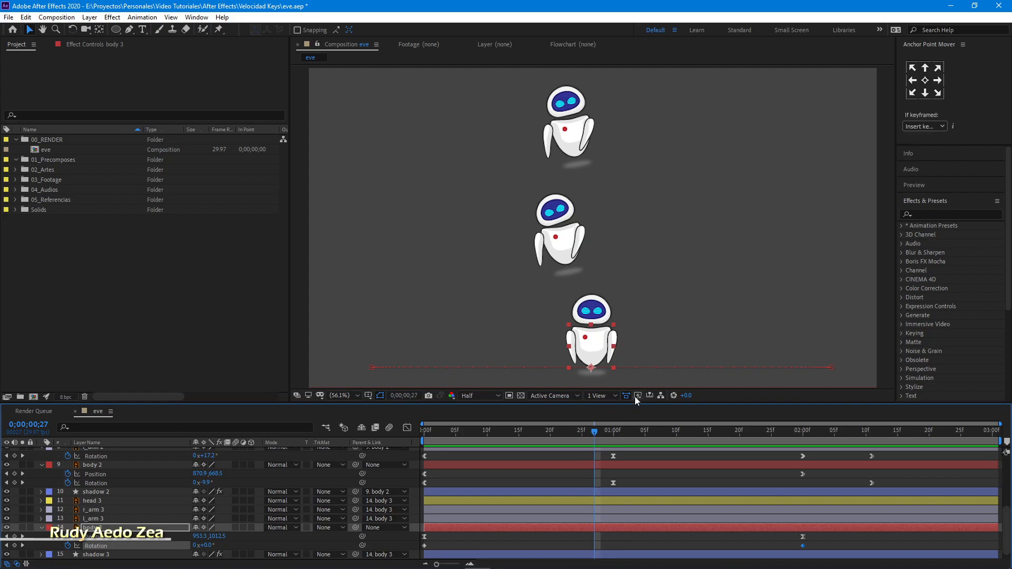
left_click_drag(206, 546, 127, 544)
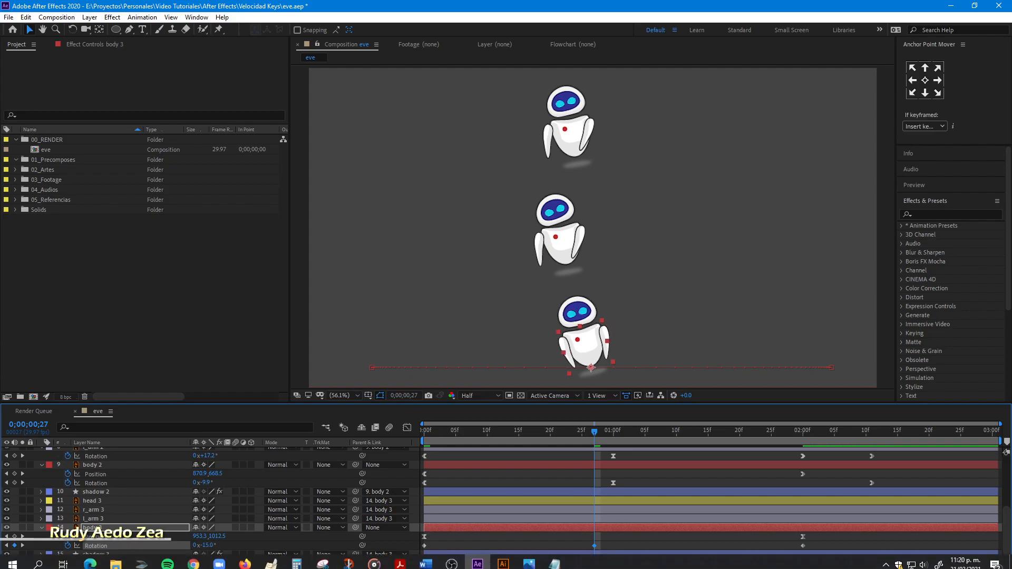
Apply Easy Ease to all of body 3's rotation keyframes in the speed graph.
left_click_drag(789, 430, 632, 460)
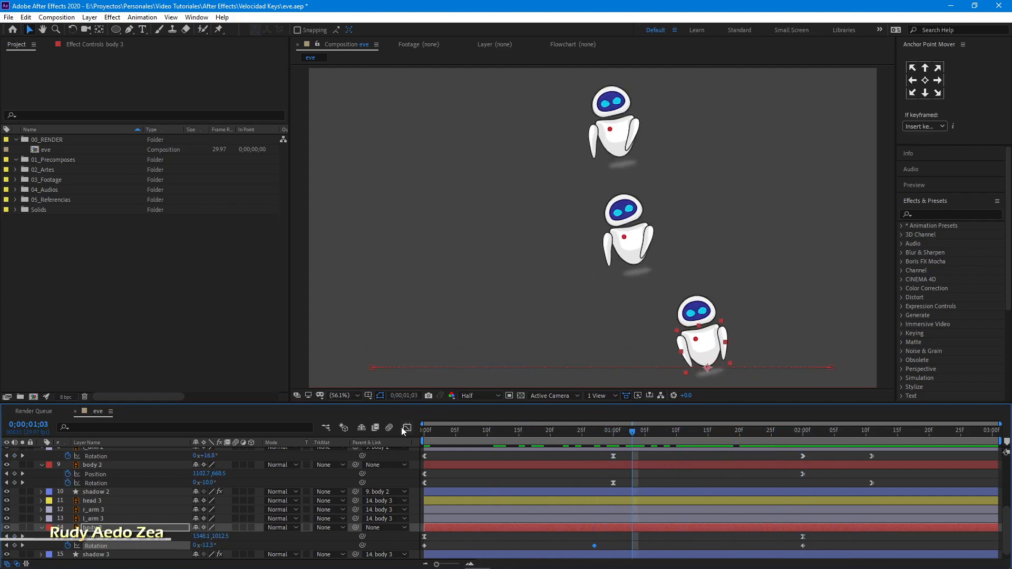
left_click(408, 429)
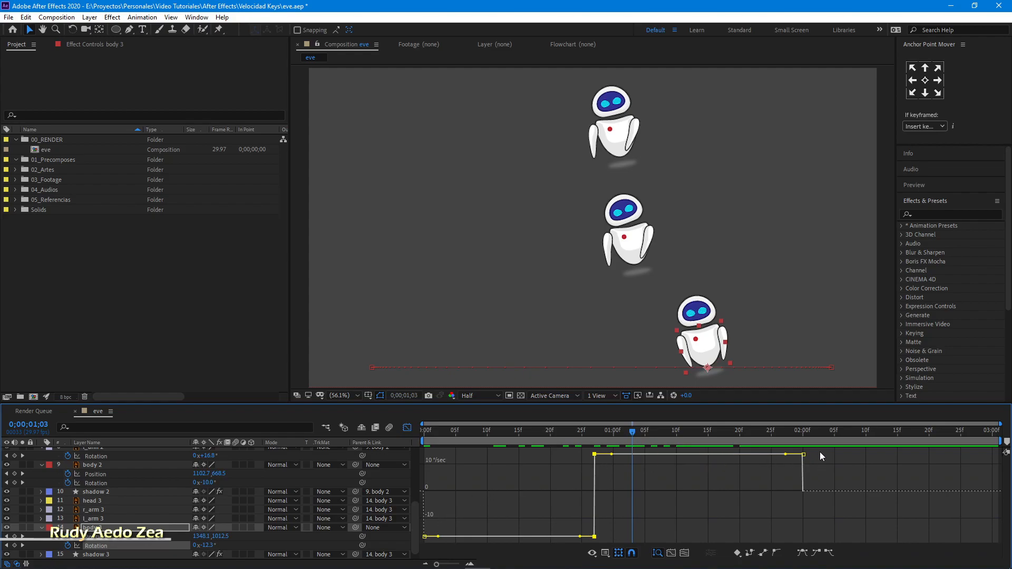
left_click_drag(821, 451, 423, 538)
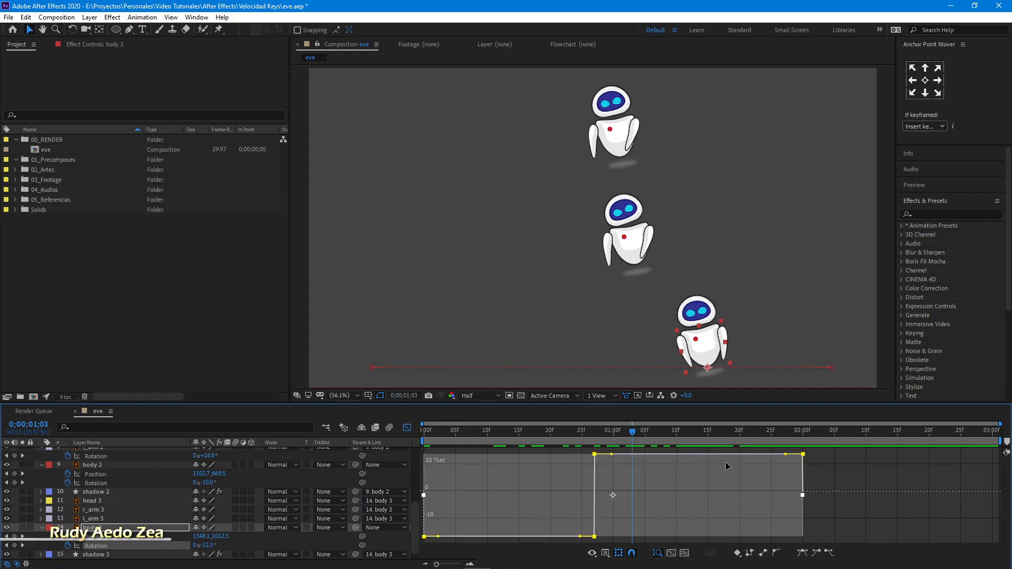
left_click(802, 553)
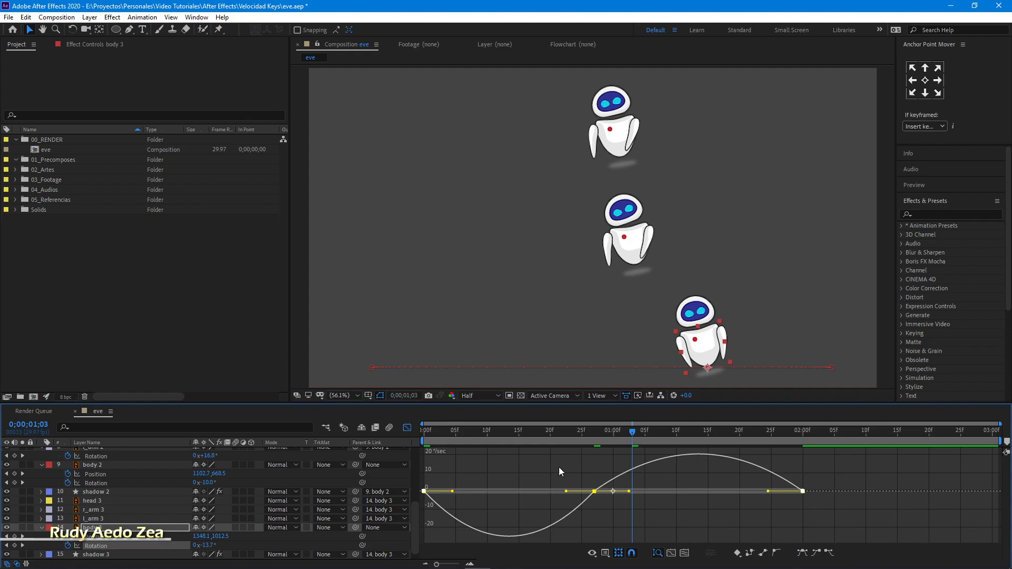
Reshape body 3's rotation speed curve by lengthening the first keyframe's outgoing and last keyframe's incoming influence and shortening the outgoing influence at 0;27.
mouse_move(600, 432)
left_mouse_down()
mouse_move(585, 433)
mouse_move(595, 433)
left_mouse_up()
left_click_drag(466, 473, 481, 492)
left_click_drag(840, 472, 725, 487)
left_click(628, 494)
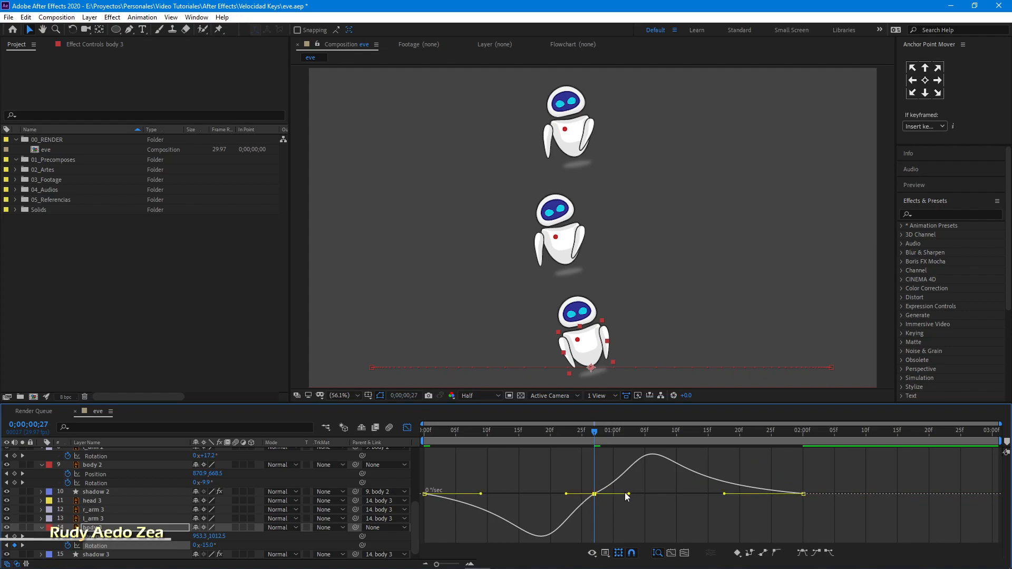
mouse_move(625, 493)
left_mouse_down()
mouse_move(572, 494)
mouse_move(616, 494)
left_mouse_up()
left_click(665, 520)
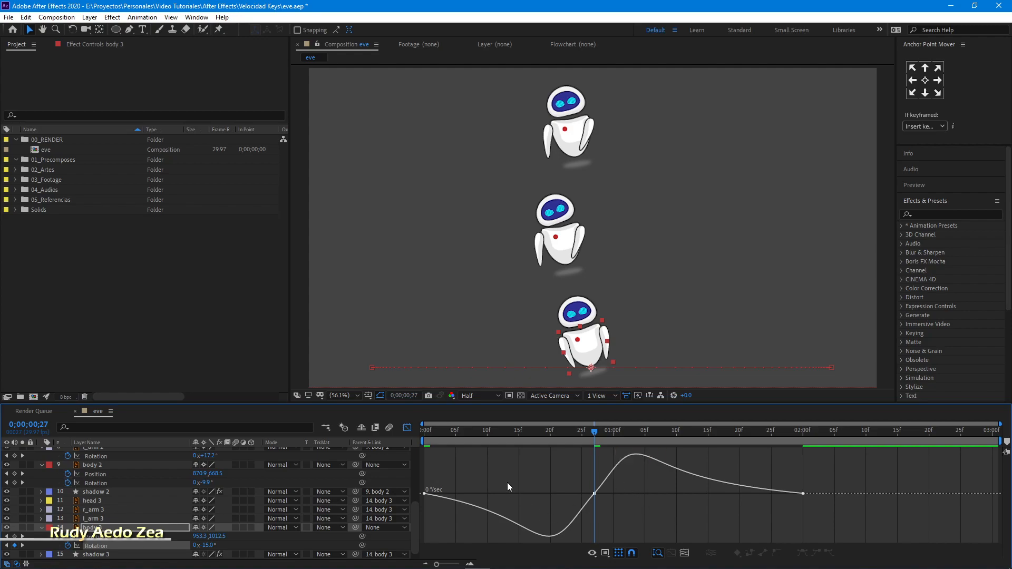
Leave the speed graph, play the animation from the start and inspect the pose at 0;27.
left_click(406, 429)
left_click_drag(457, 432, 422, 432)
key("space")
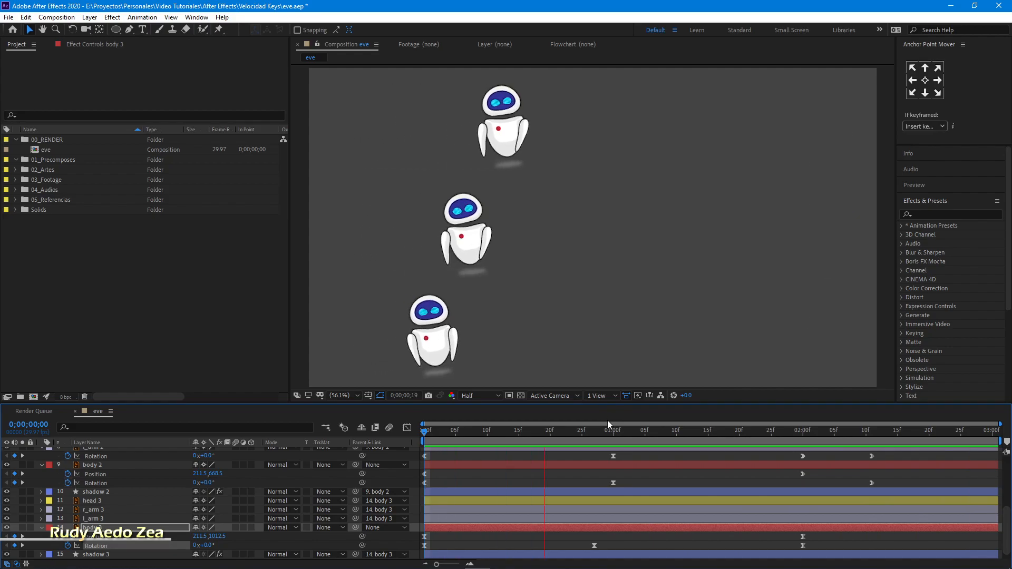
left_click(589, 431)
left_click_drag(590, 437, 595, 441)
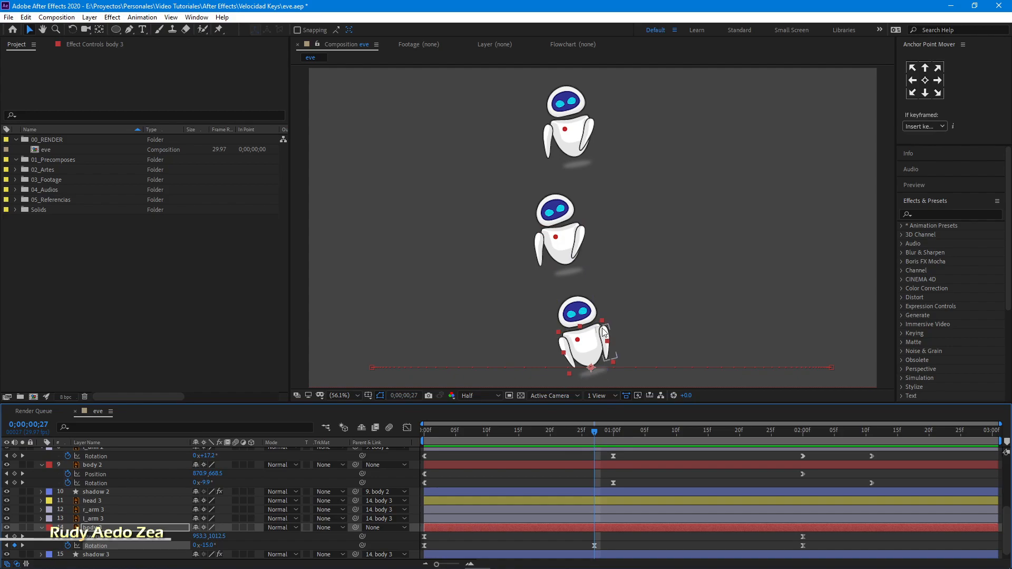
Add 0° rotation keyframes to the r_arm 3 and l_arm 3 layers at 0;00 and 2;11.
left_click_drag(577, 432, 396, 434)
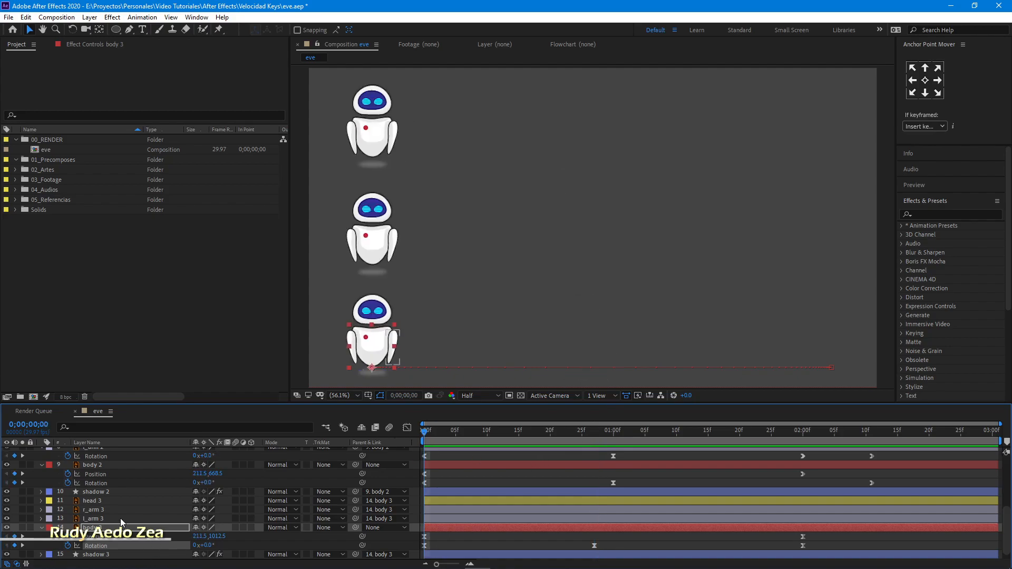
left_click(106, 518)
left_click(99, 510, "ctrl")
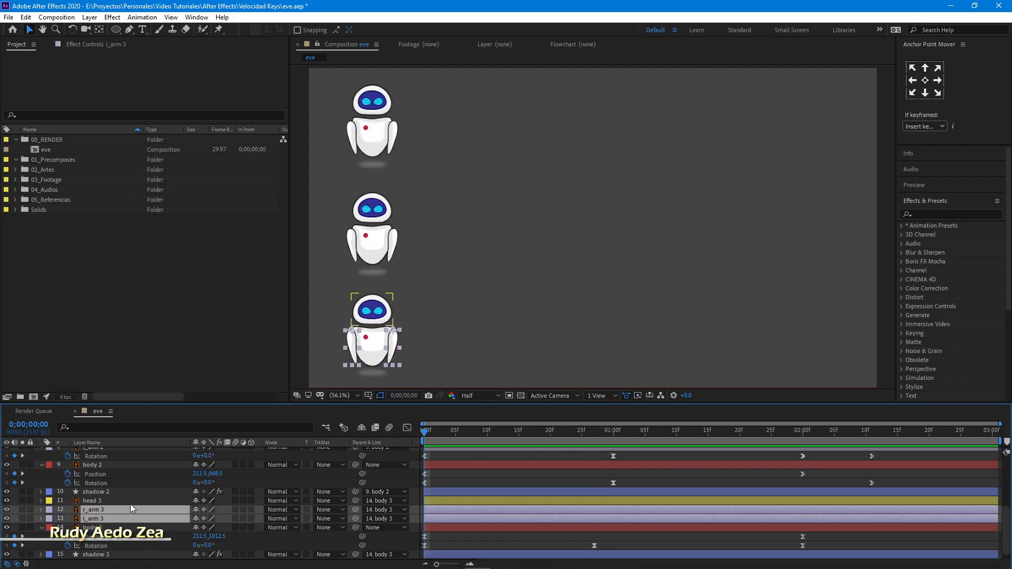
key("r")
left_click(67, 519)
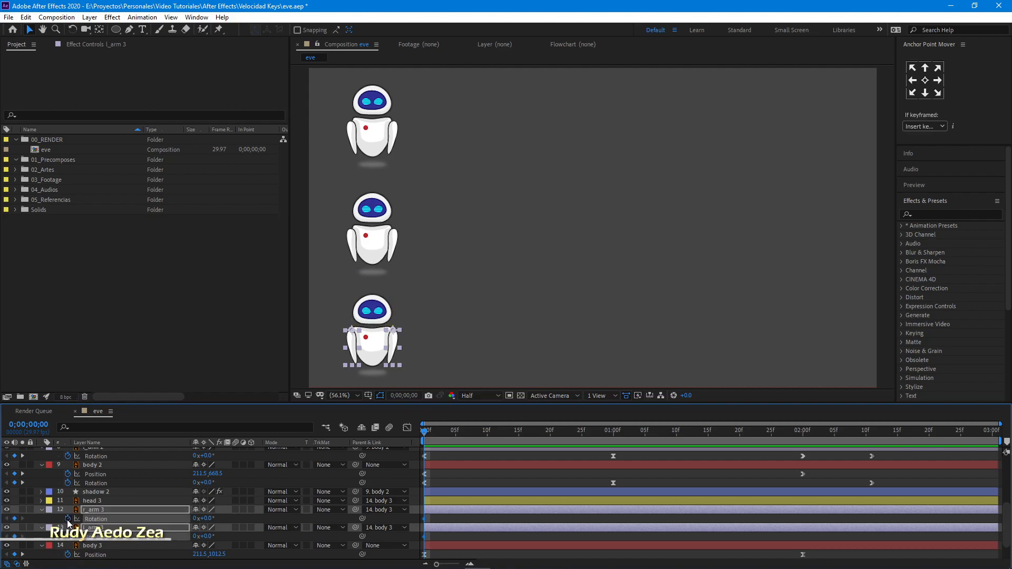
left_click(802, 432)
left_click_drag(807, 435, 873, 445)
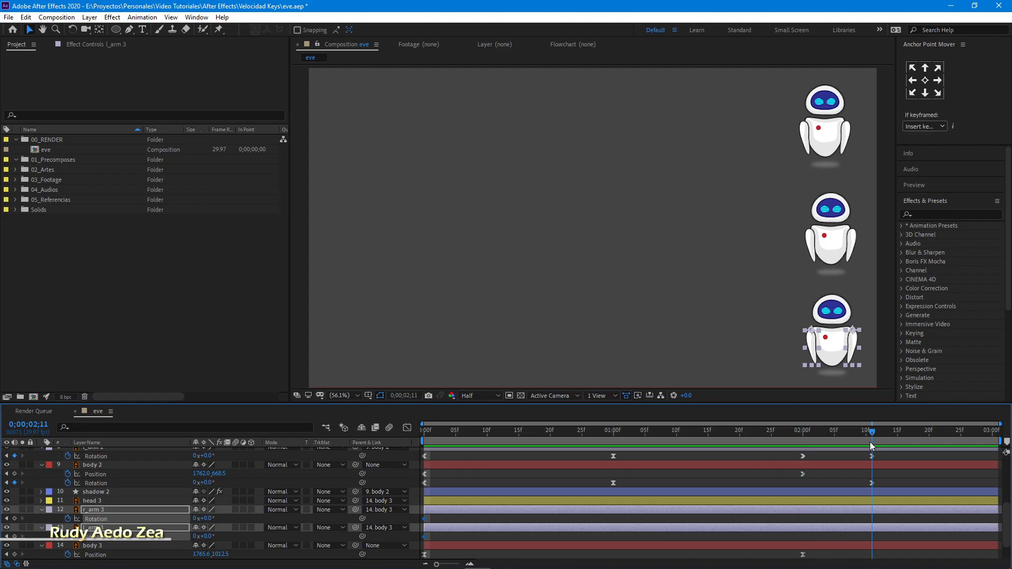
left_click(16, 519)
Set the rotation of r_arm 3 and l_arm 3 to about -15.5° at 2;00 and 19.6° at 0;27.
left_click_drag(870, 432, 801, 435)
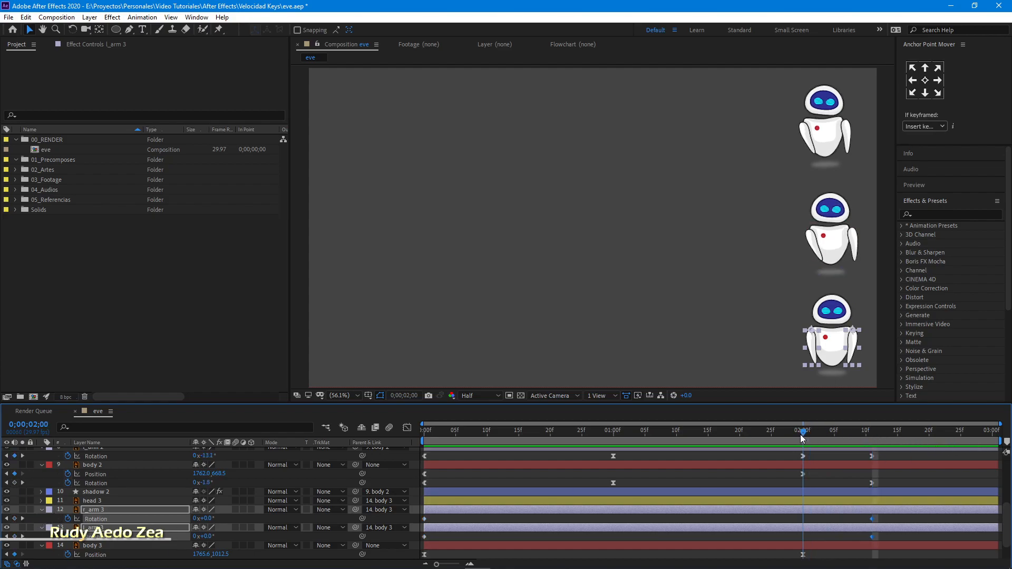
left_click_drag(206, 536, 129, 543)
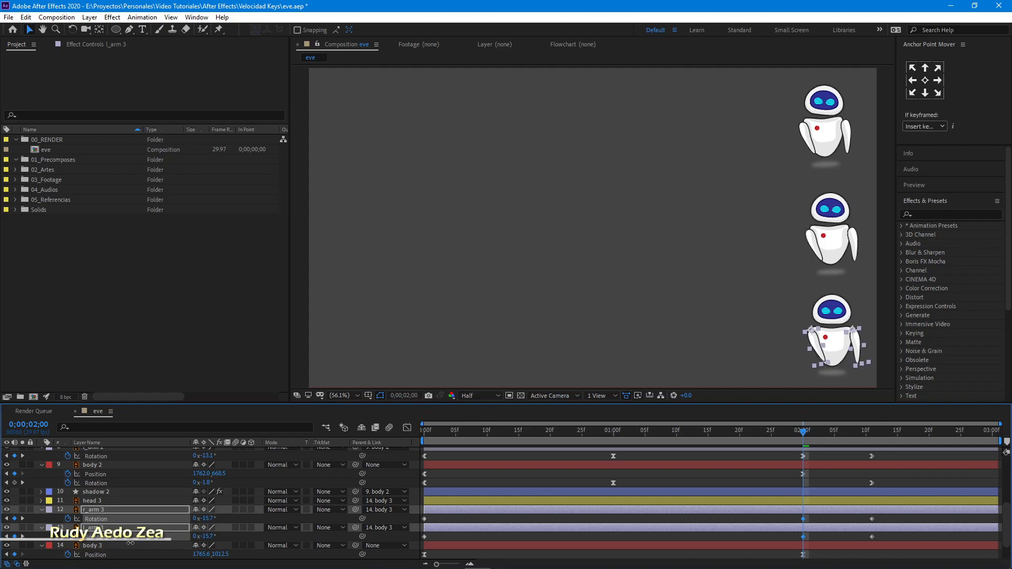
left_click(601, 432)
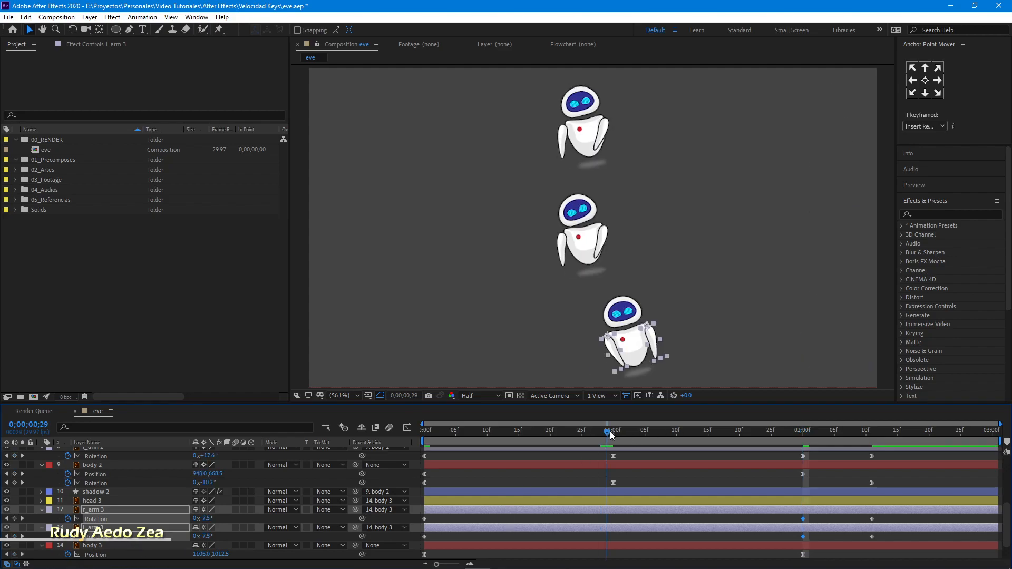
scroll(611, 460, "down", 2)
mouse_move(605, 432)
left_mouse_down()
mouse_move(583, 431)
mouse_move(595, 431)
left_mouse_up()
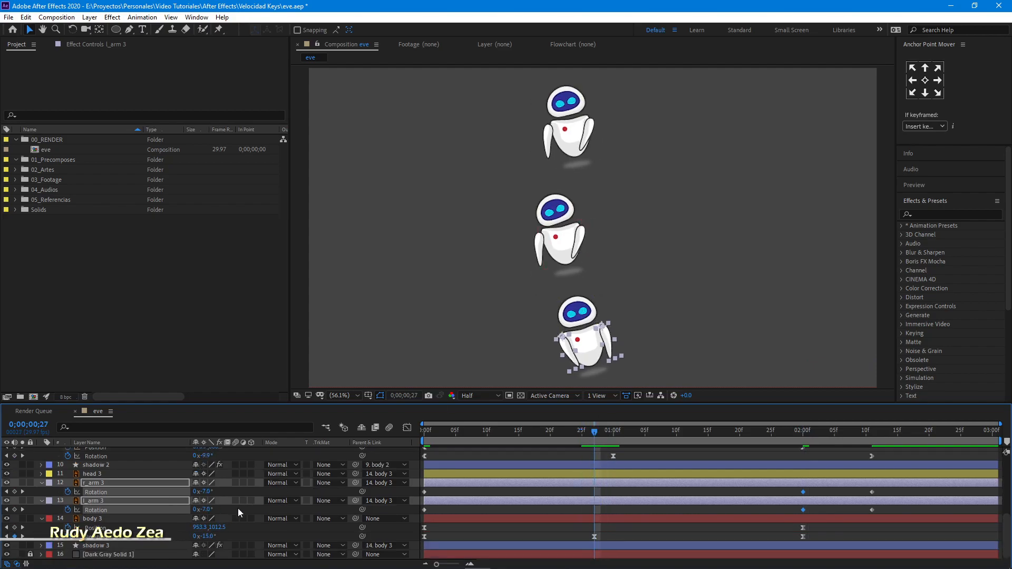
left_click_drag(208, 492, 338, 484)
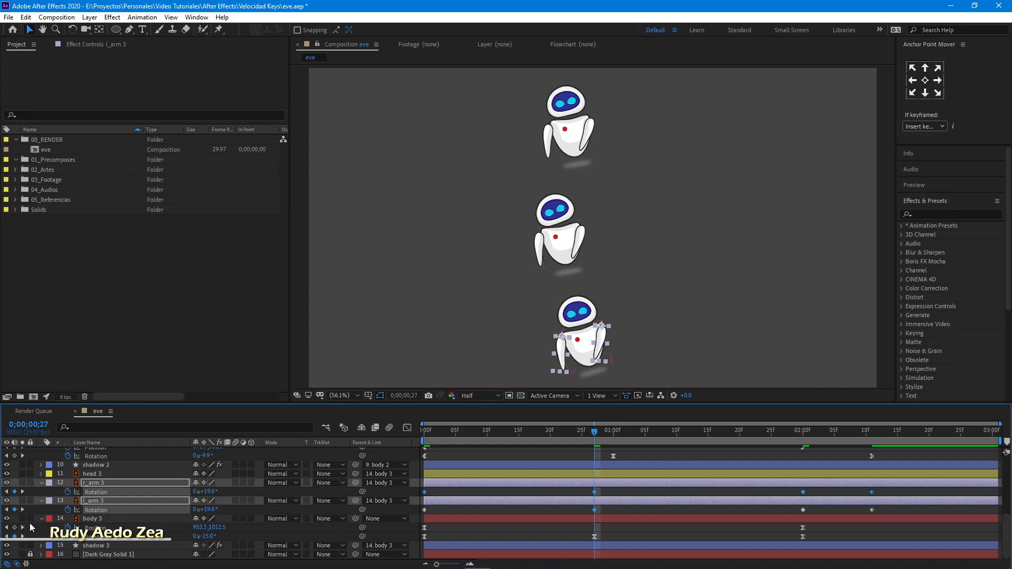
Apply Easy Ease to all rotation keyframes of r_arm 3 and l_arm 3 in the speed graph.
left_click(94, 511, "ctrl")
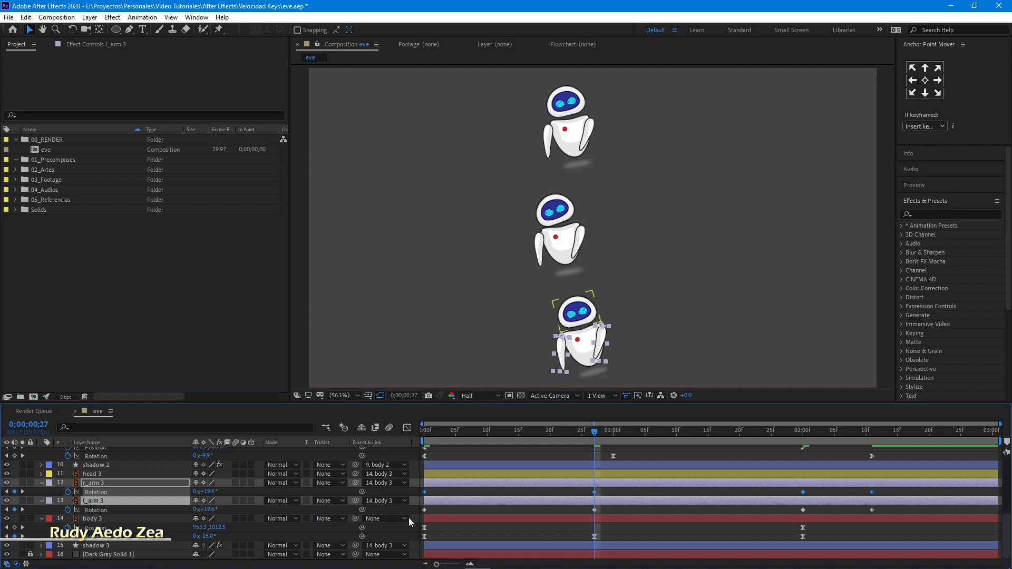
left_click(114, 512, "ctrl")
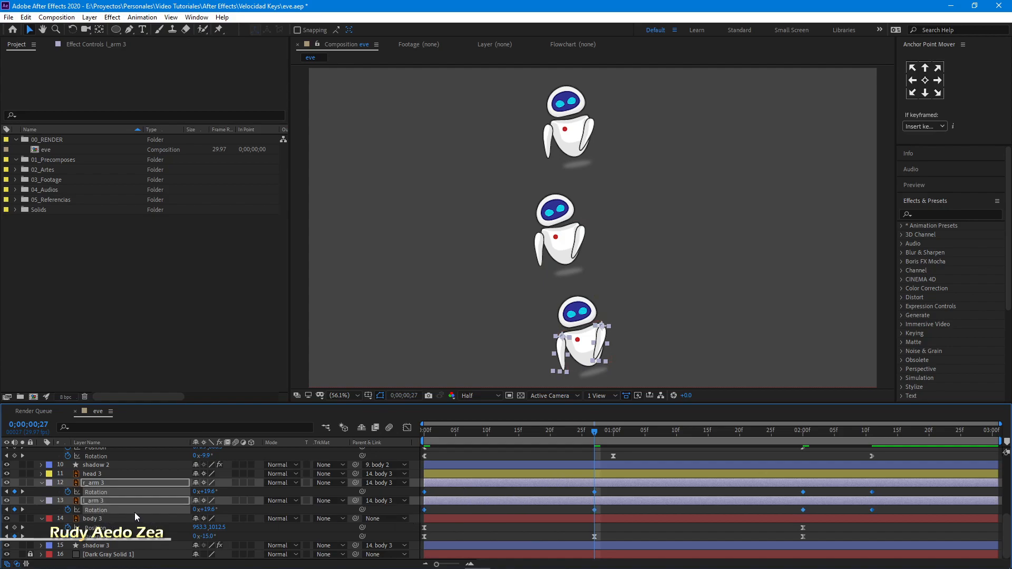
left_click(407, 428)
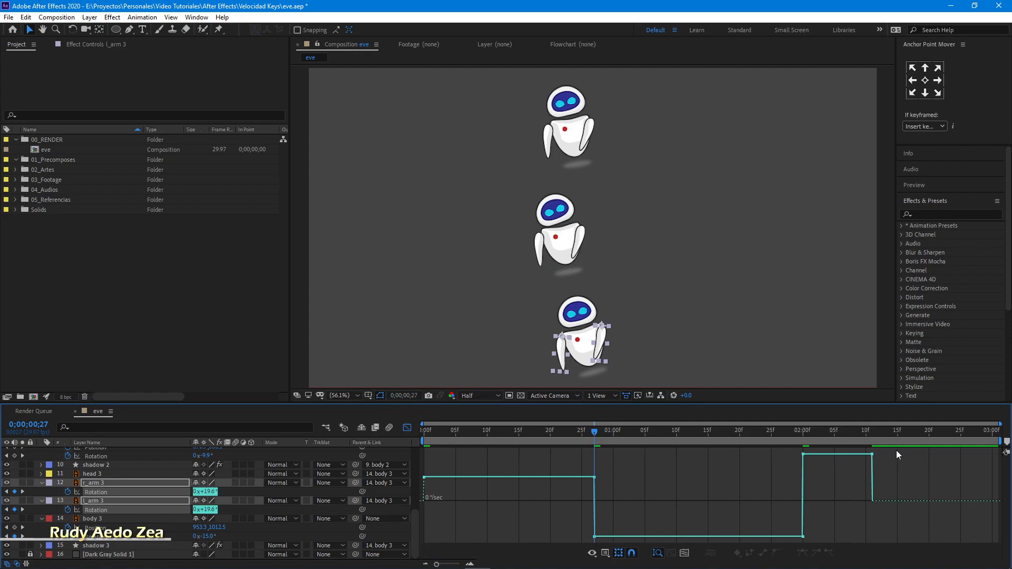
left_click_drag(894, 451, 412, 543)
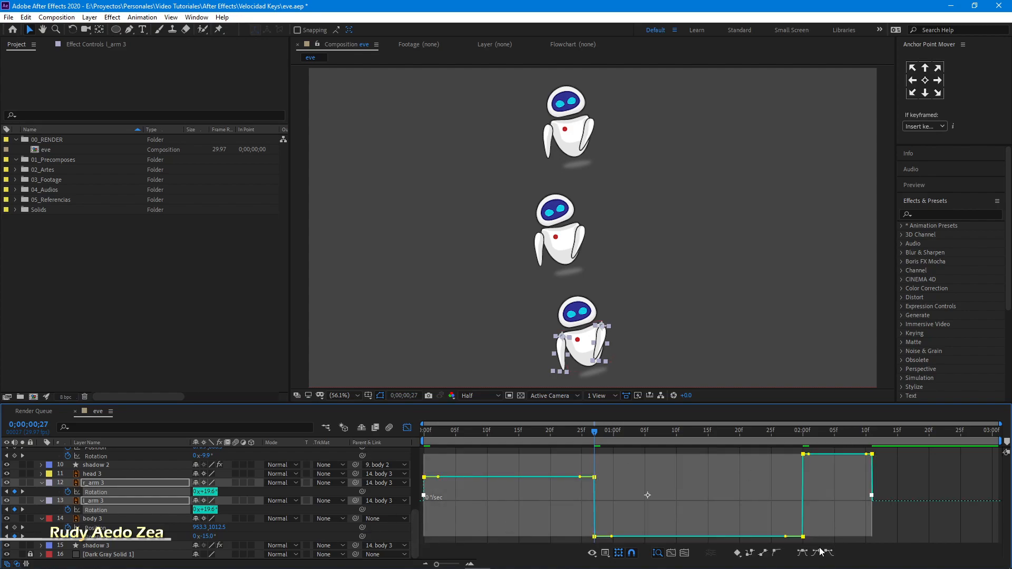
left_click(802, 552)
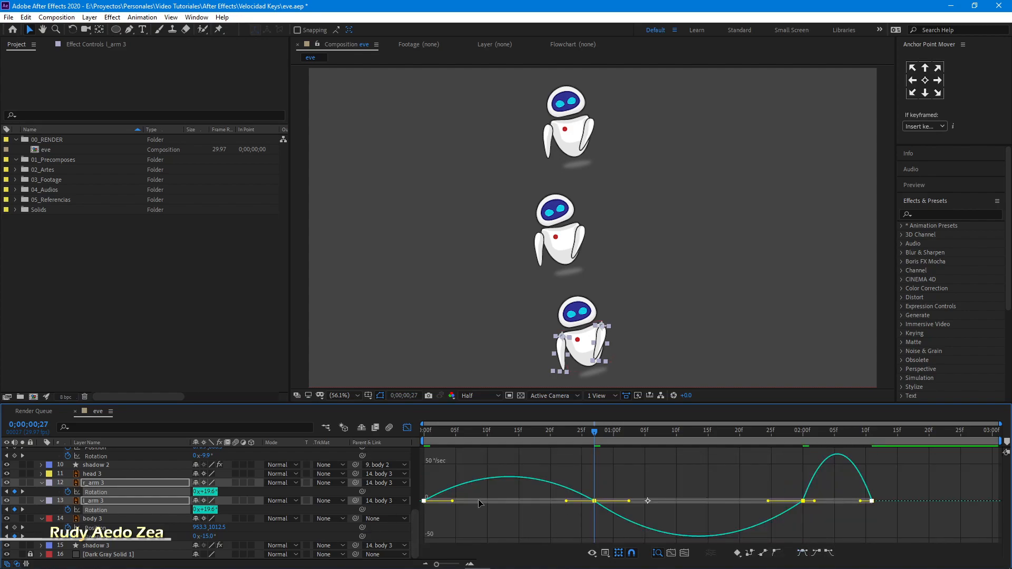
left_click_drag(452, 505, 484, 511)
key("F9")
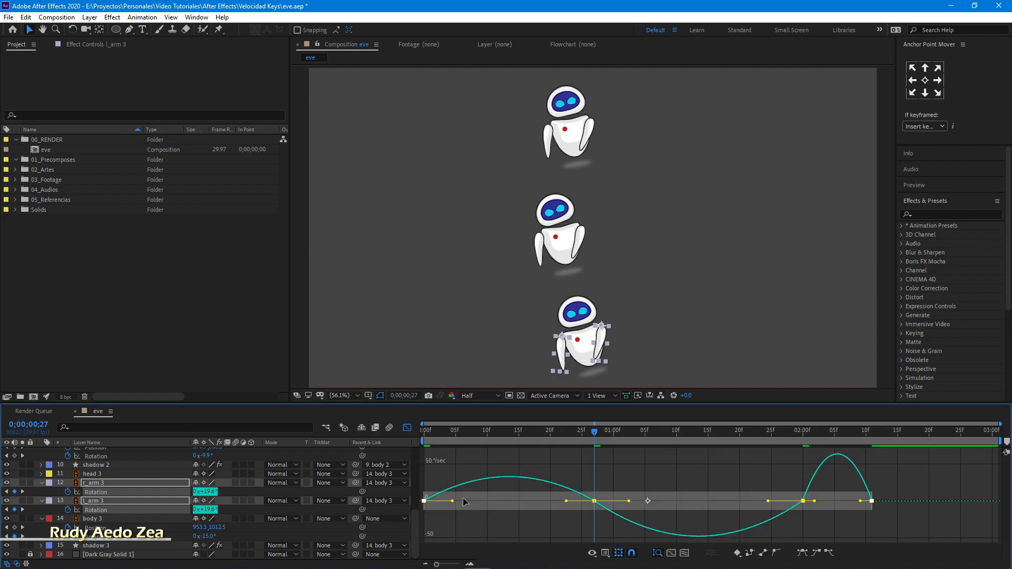
Reshape both arms' speed curves by lengthening the first keyframe's outgoing, last keyframe's incoming, 2;00 incoming and 0;27 outgoing influence.
left_click(435, 506)
left_click_drag(413, 517, 479, 507)
left_click_drag(894, 495, 845, 506)
left_click(595, 512)
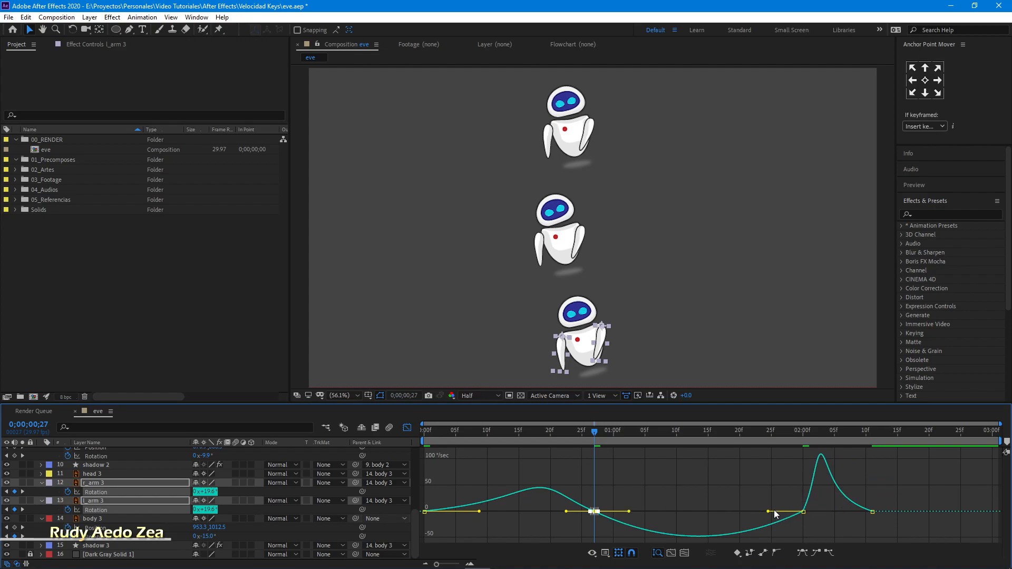
mouse_move(769, 510)
left_mouse_down()
mouse_move(752, 512)
mouse_move(810, 524)
mouse_move(760, 514)
left_mouse_up()
key("ctrl+z")
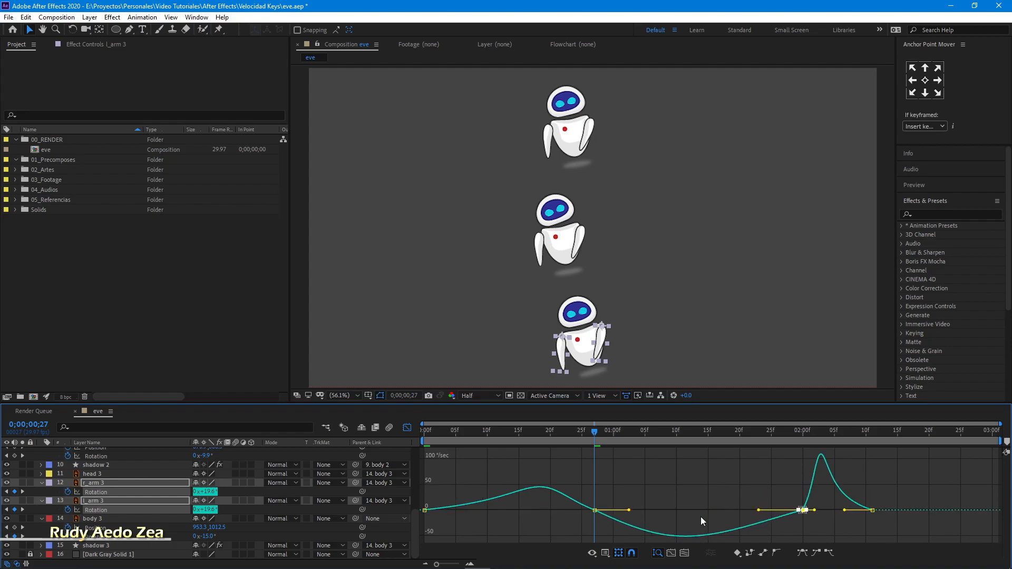
left_click(594, 510)
left_click_drag(629, 511, 639, 510)
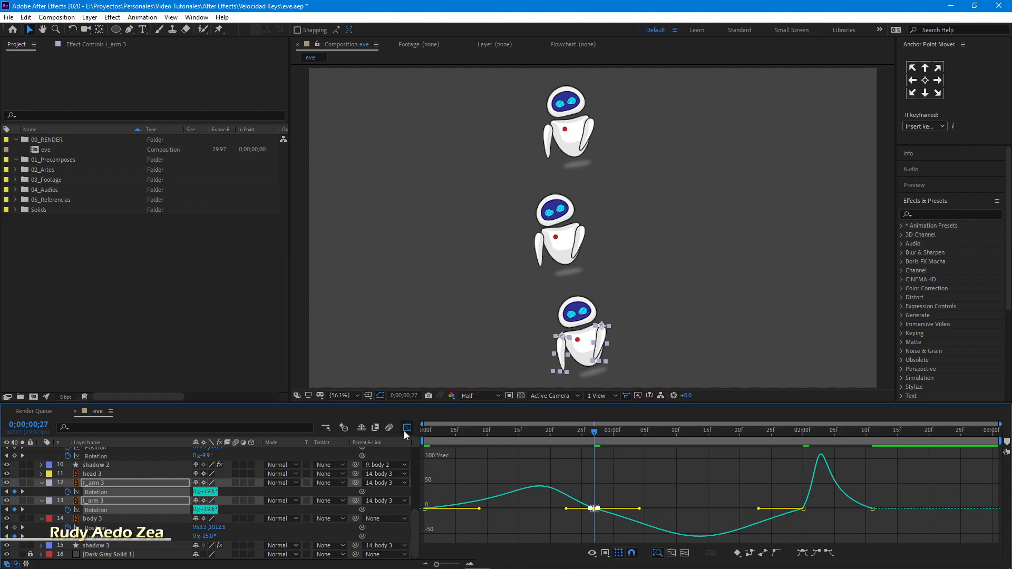
Leave the speed graph and play the animation to check robot 3's arm motion.
left_click(407, 431)
key("space")
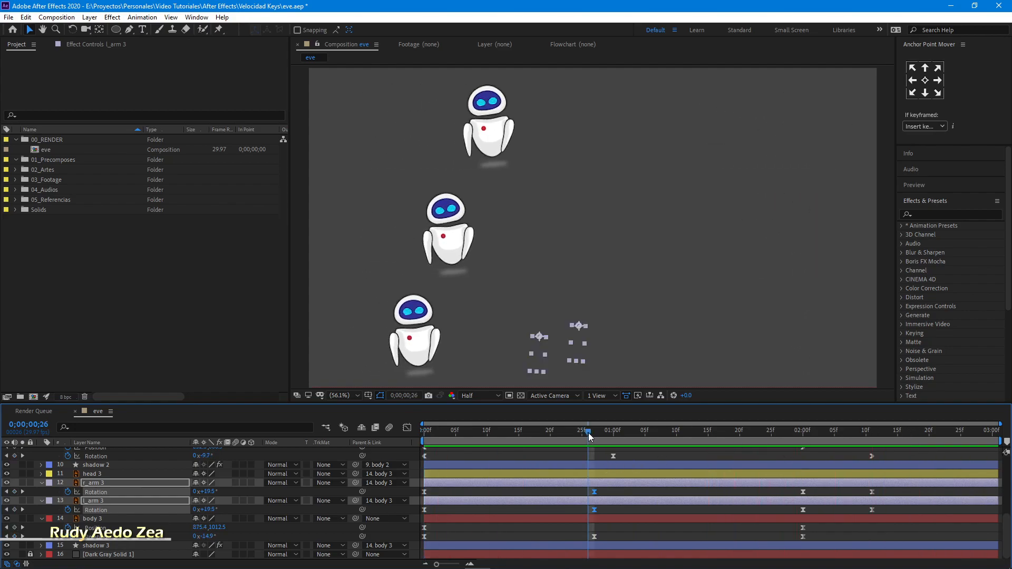
key("space")
Add 0° rotation keyframes to the head 3 layer at 0;00 and 2;11.
left_click(373, 307)
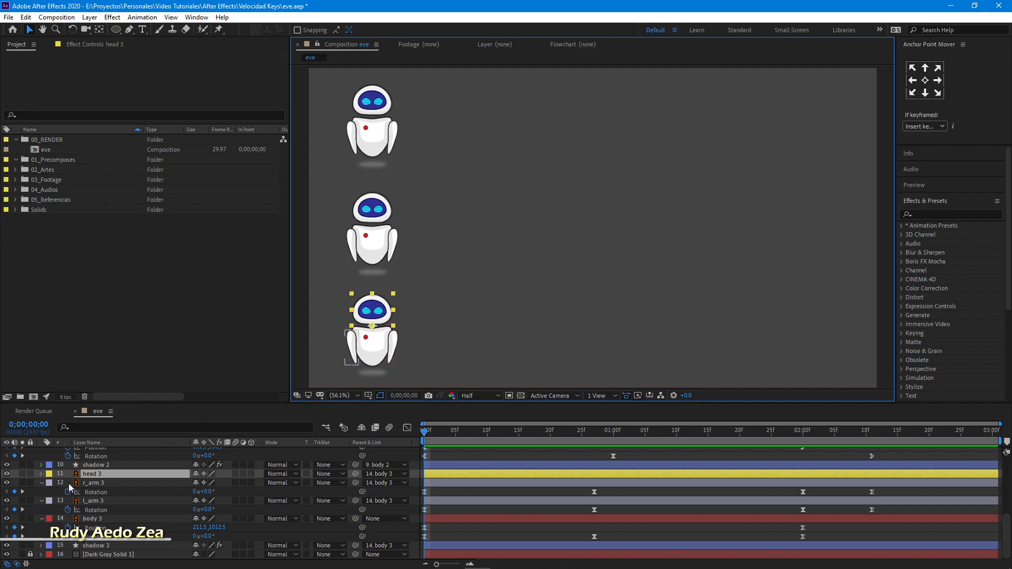
key("r")
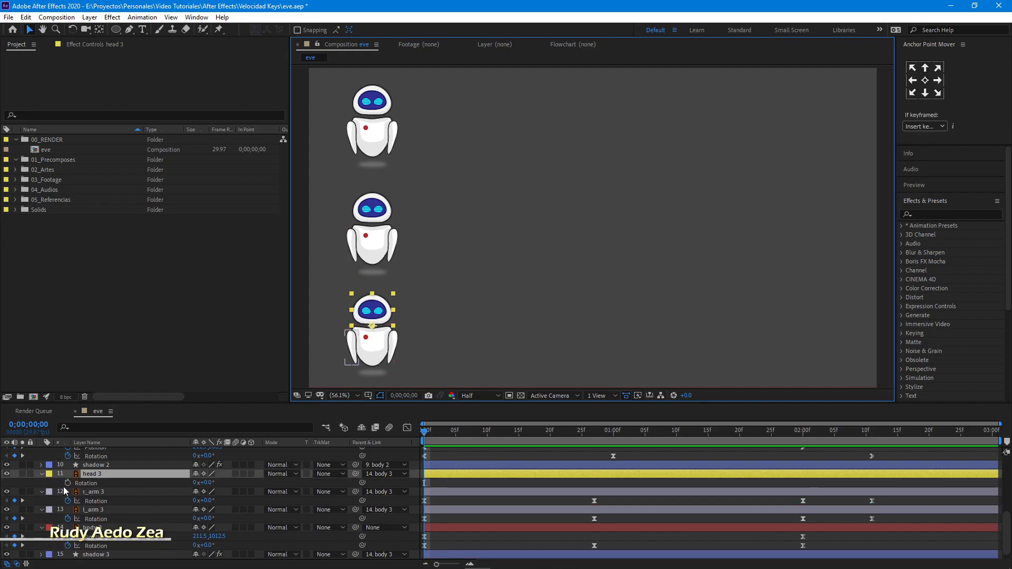
left_click(67, 483)
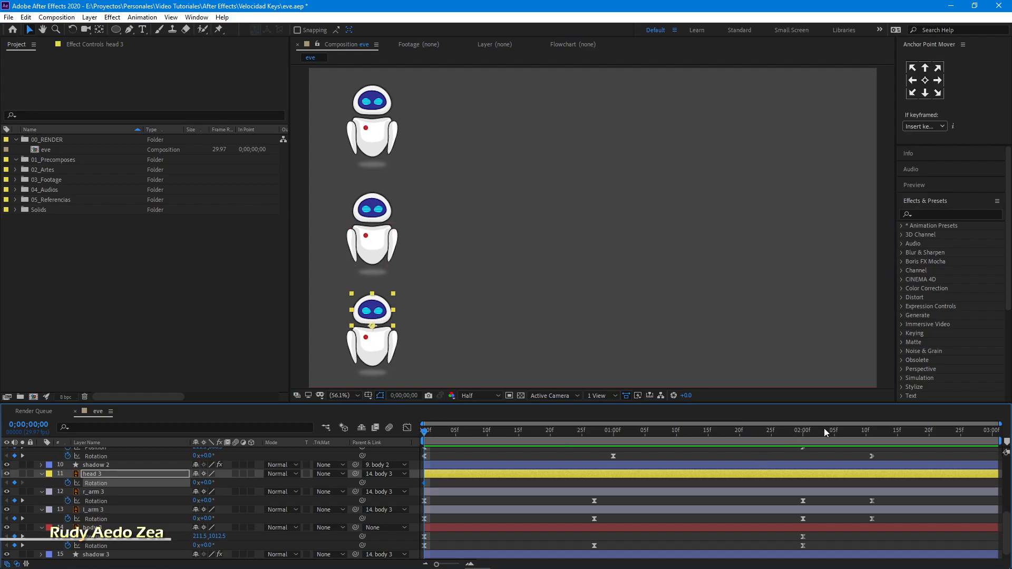
left_click_drag(855, 432, 873, 433)
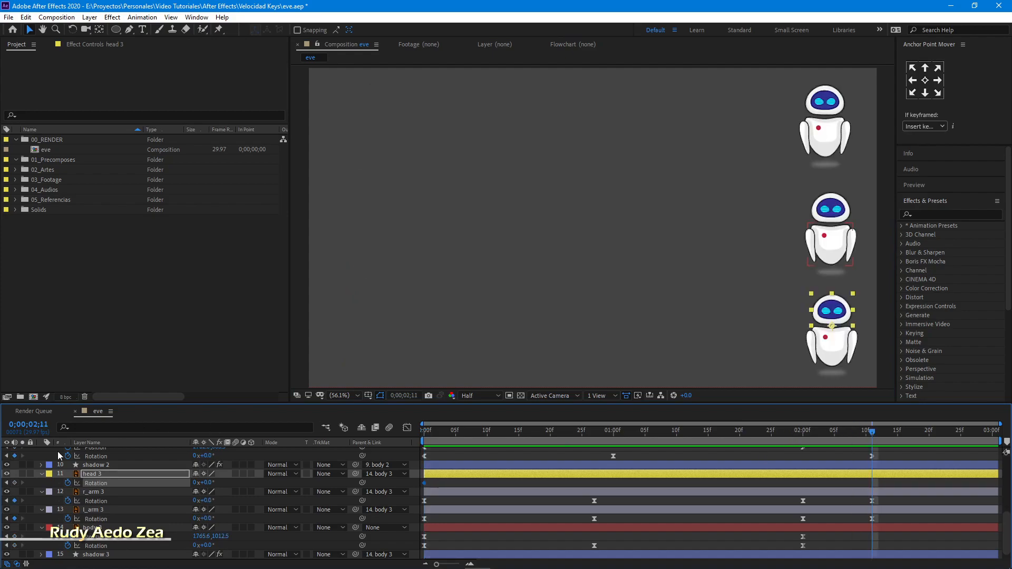
left_click(15, 483)
Set head 3's rotation to 9.9° at 2;00 and -13° at 0;27.
left_click_drag(817, 431, 804, 433)
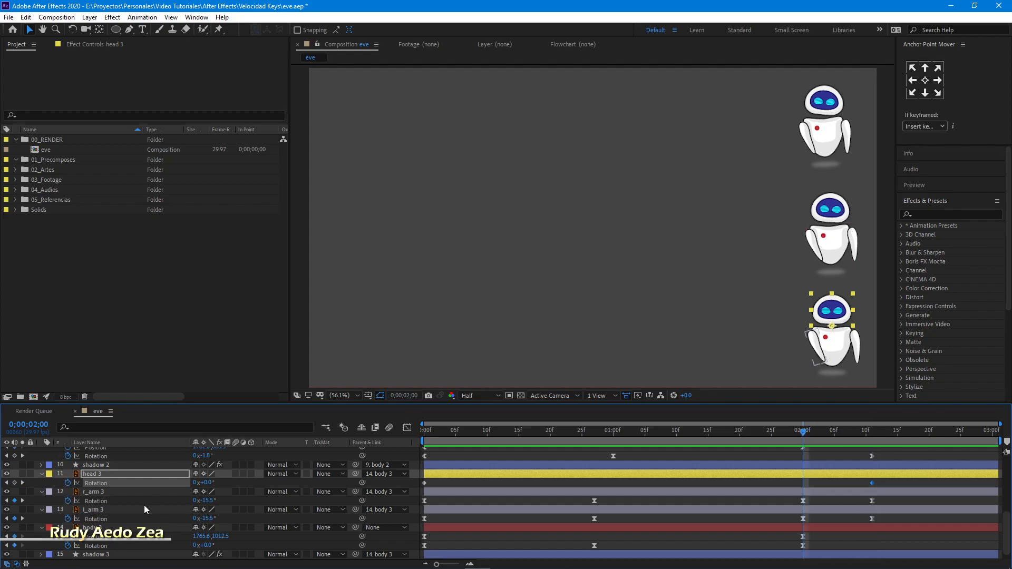
left_click_drag(208, 485, 260, 485)
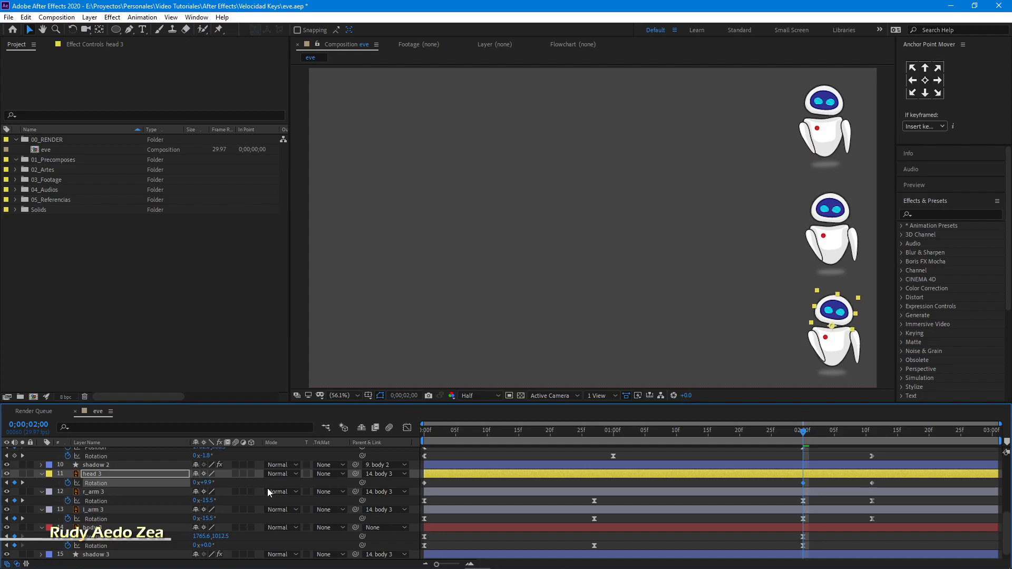
left_click(595, 432)
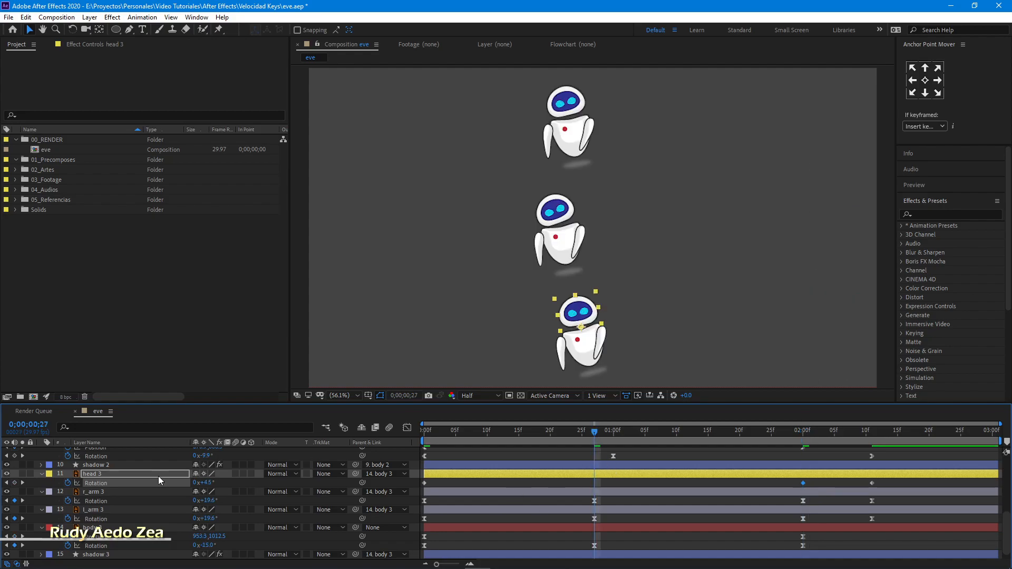
left_click_drag(206, 485, 125, 497)
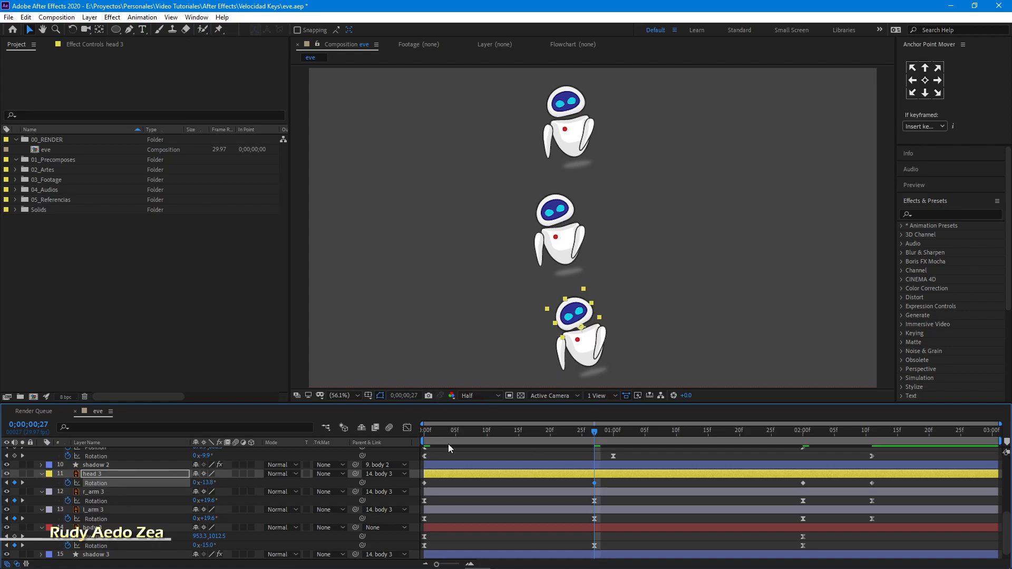
Show head 3's rotation speed graph and apply Easy Ease to all of its rotation keyframes.
left_click(449, 431)
left_click(408, 428)
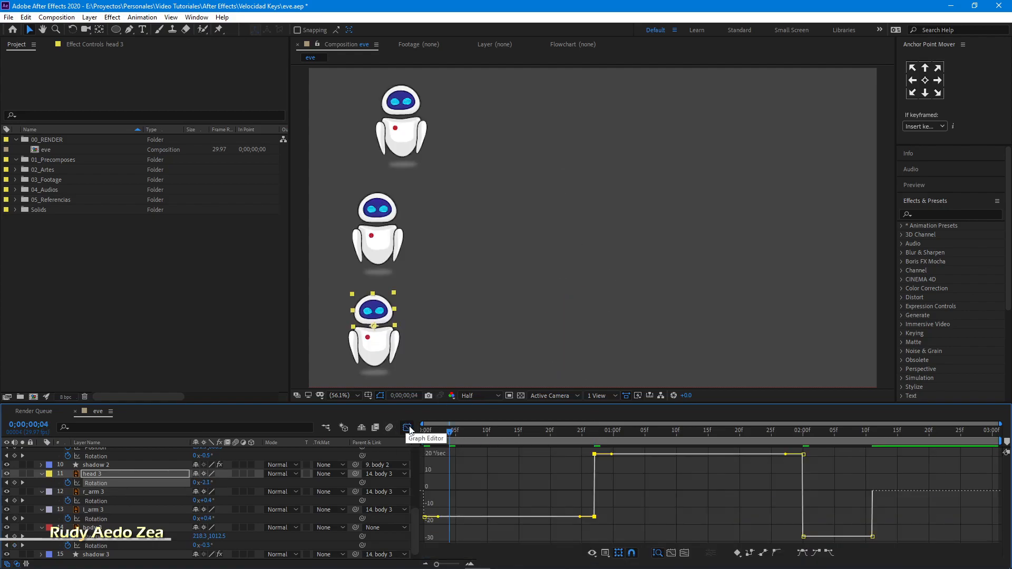
left_click(106, 486)
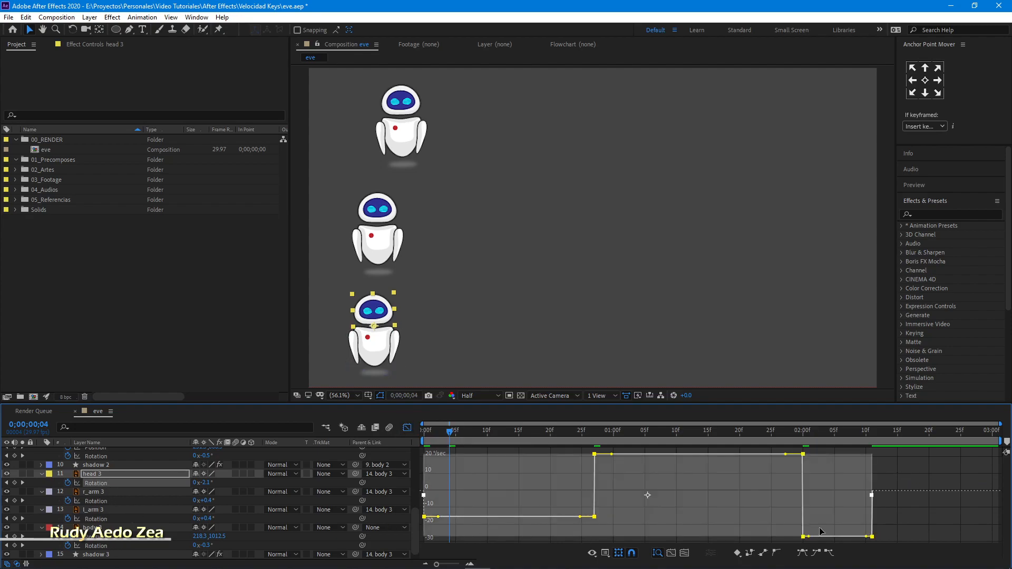
left_click(802, 552)
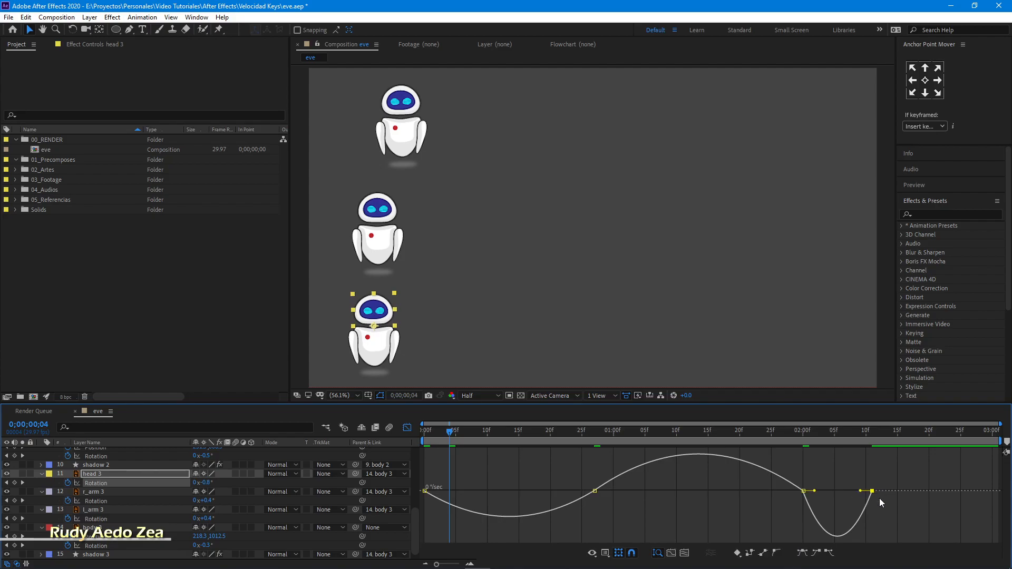
Reshape head 3's speed curve by lengthening the last keyframe's incoming, first keyframe's outgoing and 2;00 incoming influence, and adjusting the 0;27 keyframe's influence.
left_click_drag(861, 491, 850, 492)
left_click_drag(450, 470, 474, 484)
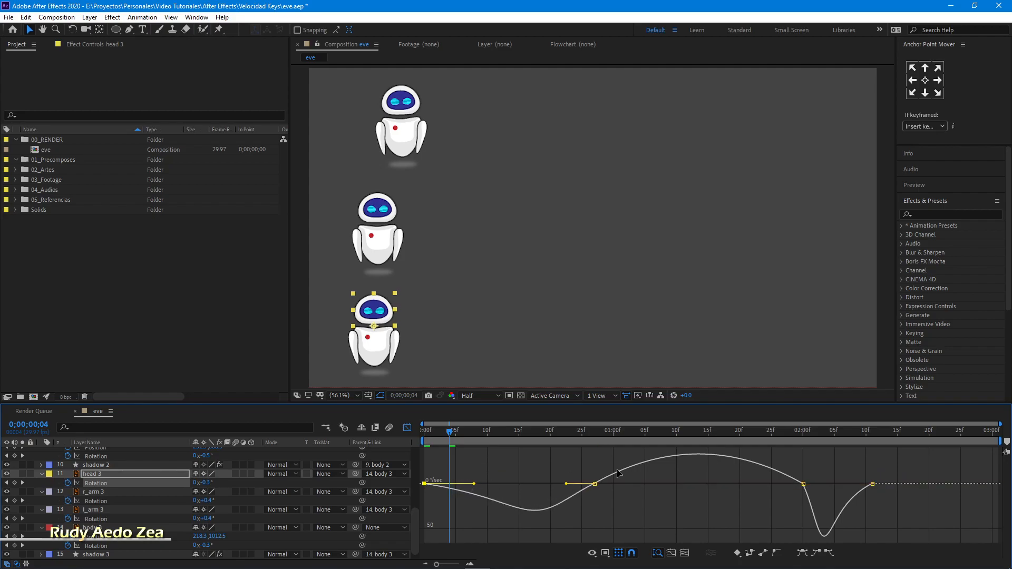
left_click_drag(565, 464, 588, 481)
left_click(803, 484)
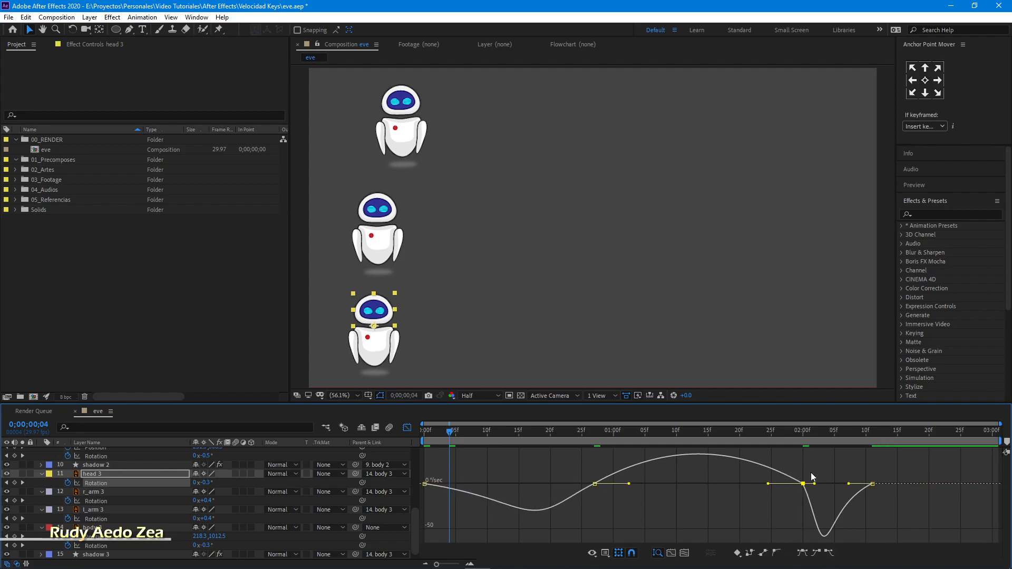
left_click_drag(769, 484, 729, 483)
left_click(593, 493)
left_click_drag(568, 494, 569, 496)
Leave the speed graph and play the animation from the start to check head 3's motion.
left_click(409, 428)
left_click_drag(450, 432, 396, 434)
key("space")
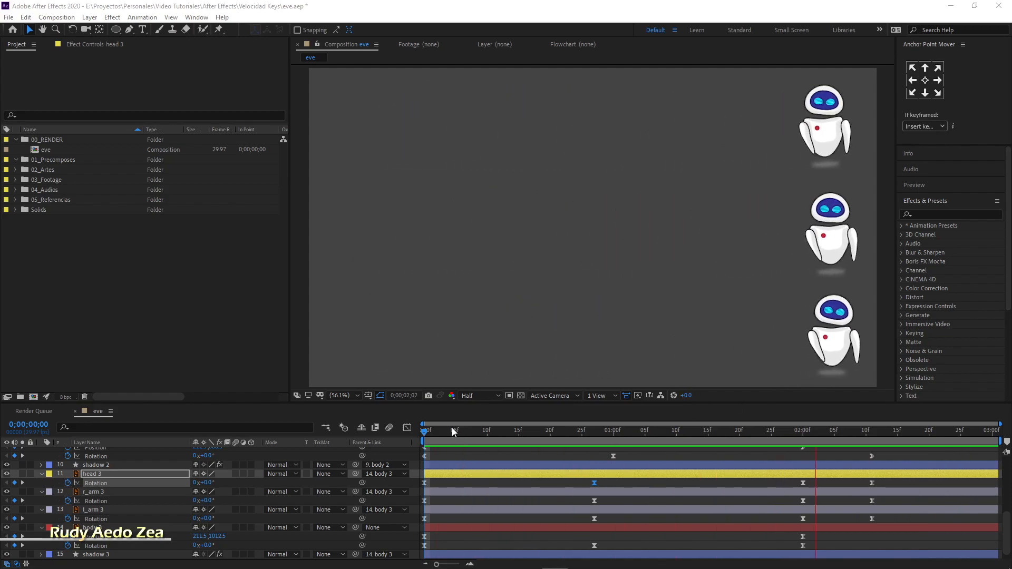
Examine body 3's position curve in the graph editor with Edit Speed Graph chosen and its keyframes selected.
left_click_drag(434, 432, 617, 439)
left_click(651, 366)
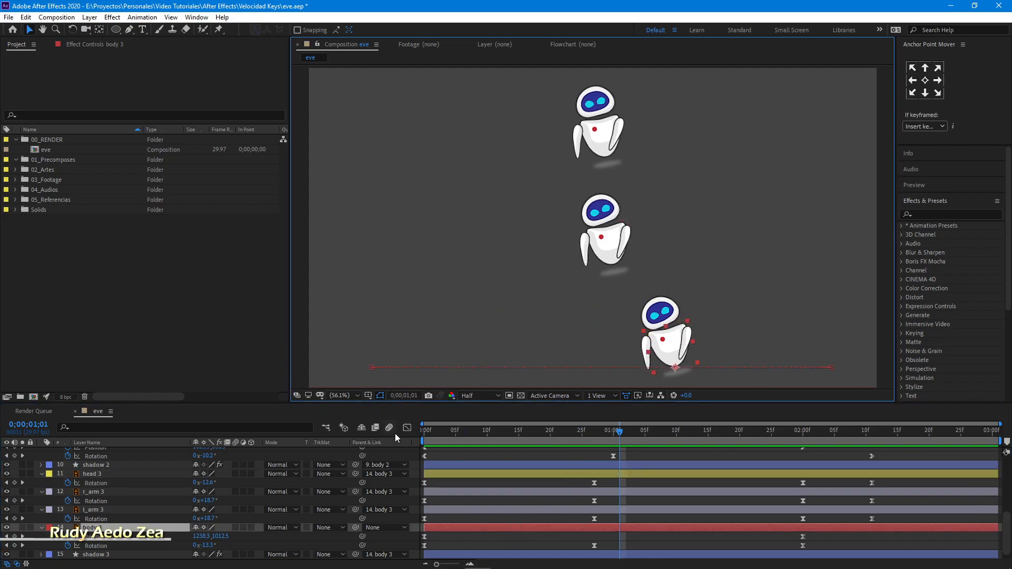
left_click(407, 428)
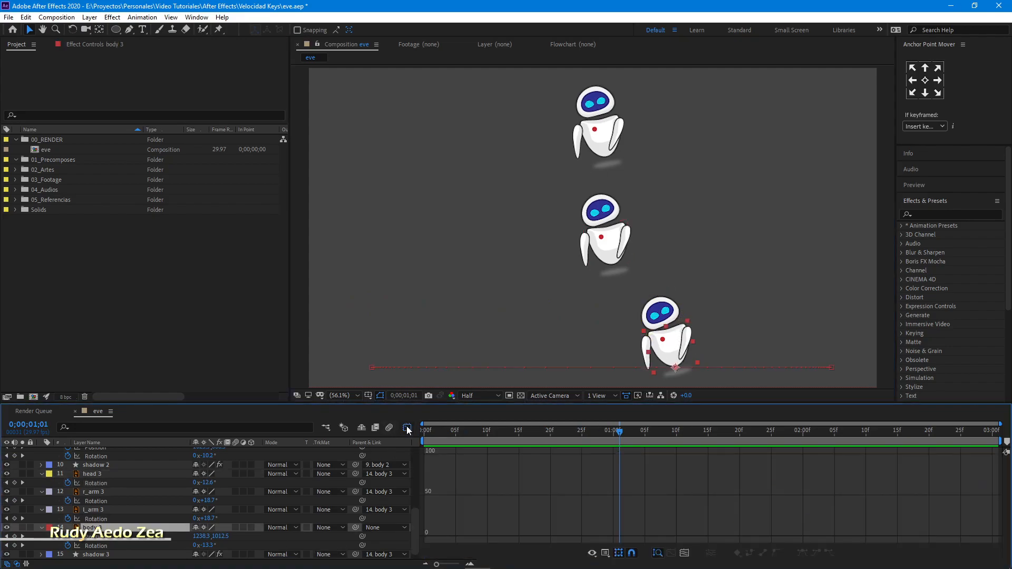
left_click(606, 553)
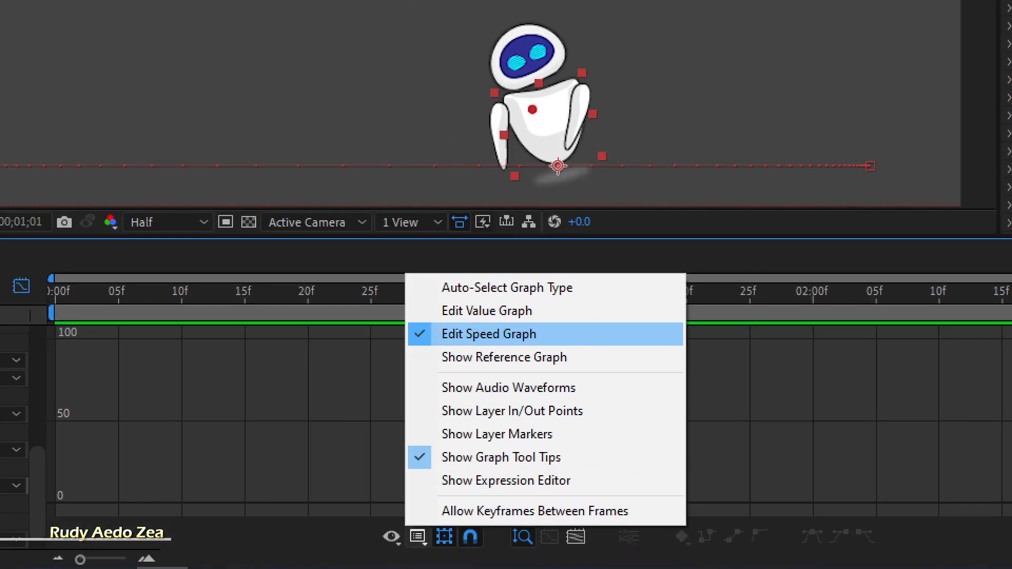
left_click(492, 338)
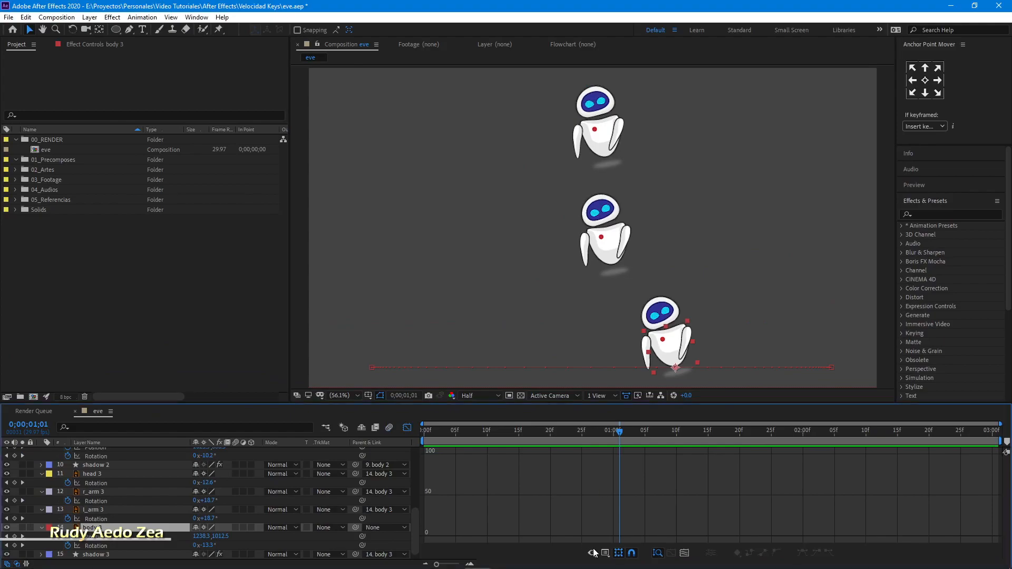
left_click(94, 539)
left_click_drag(829, 508, 422, 543)
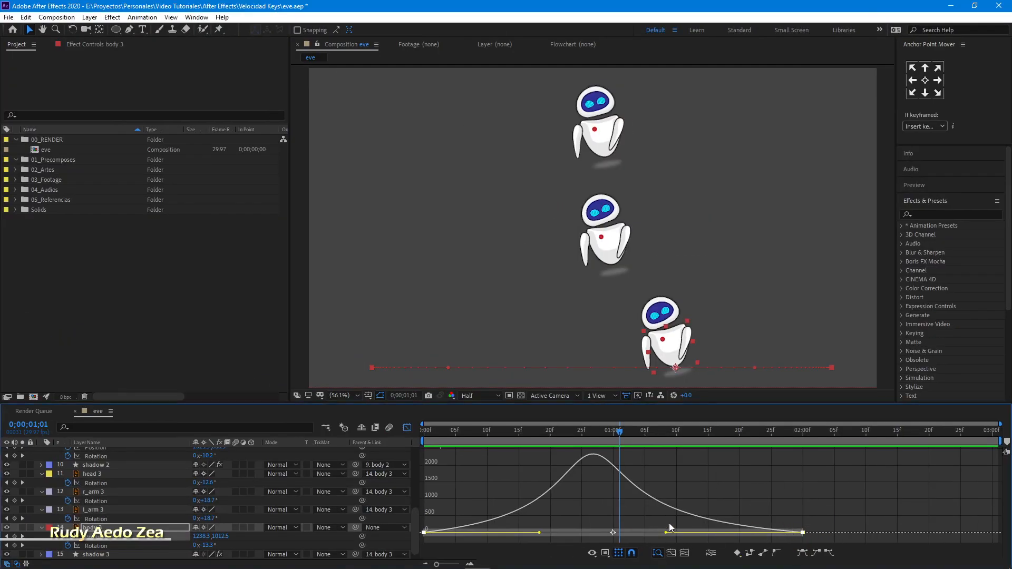
Return to the layer keyframes and replay the animation from the start to compare all three robots.
left_click(407, 429)
left_click(430, 431)
key("space")
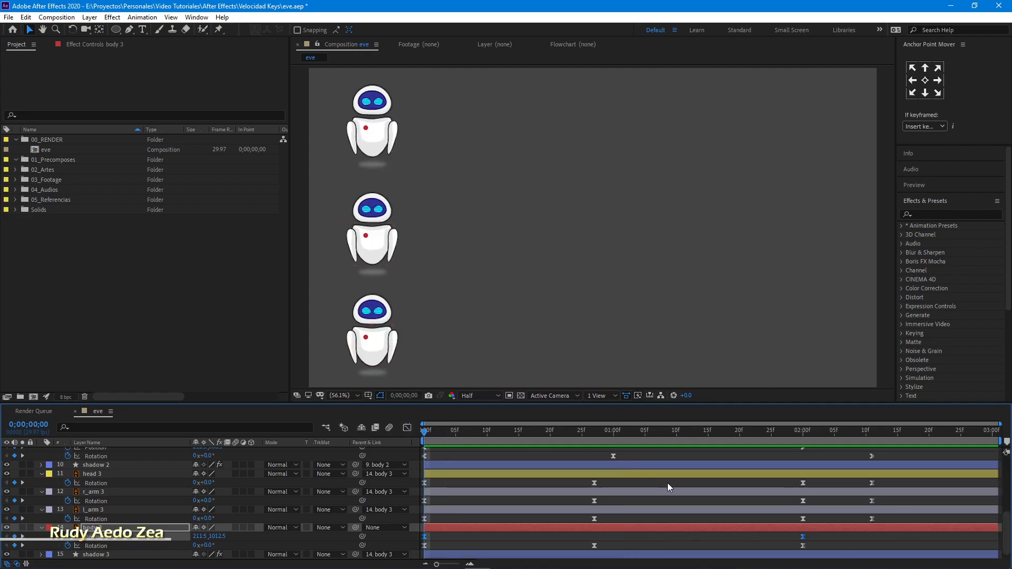